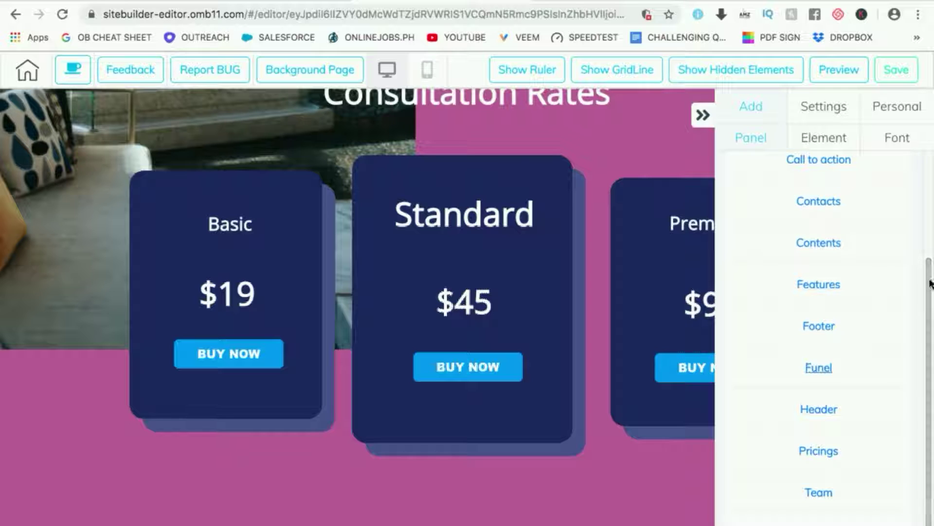
Step: Collapse the sidebar and review the page from the Search for Your Perfect Home section down to the Consultation Rates cards
scroll(928, 292, up, 3)
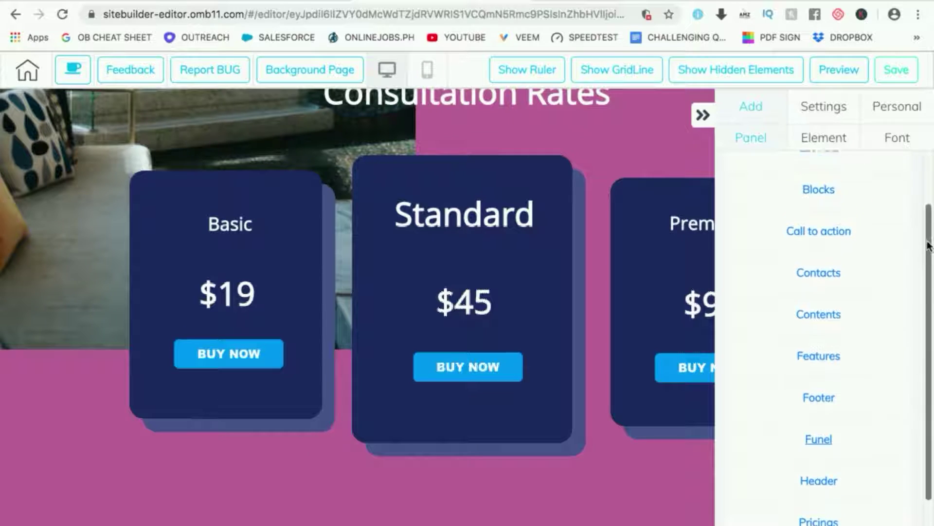
click(702, 115)
scroll(857, 214, up, 10)
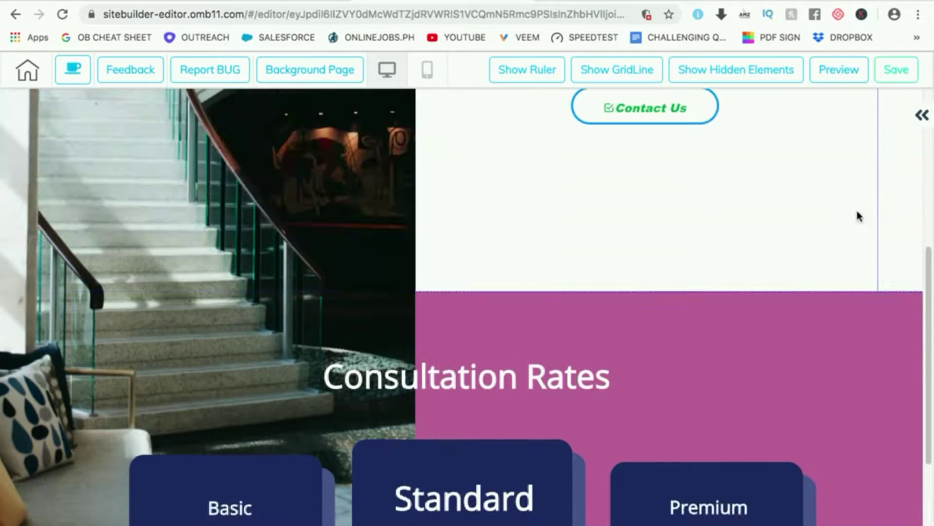
scroll(898, 225, down, 5)
scroll(900, 221, up, 5)
scroll(899, 222, down, 5)
scroll(898, 224, down, 4)
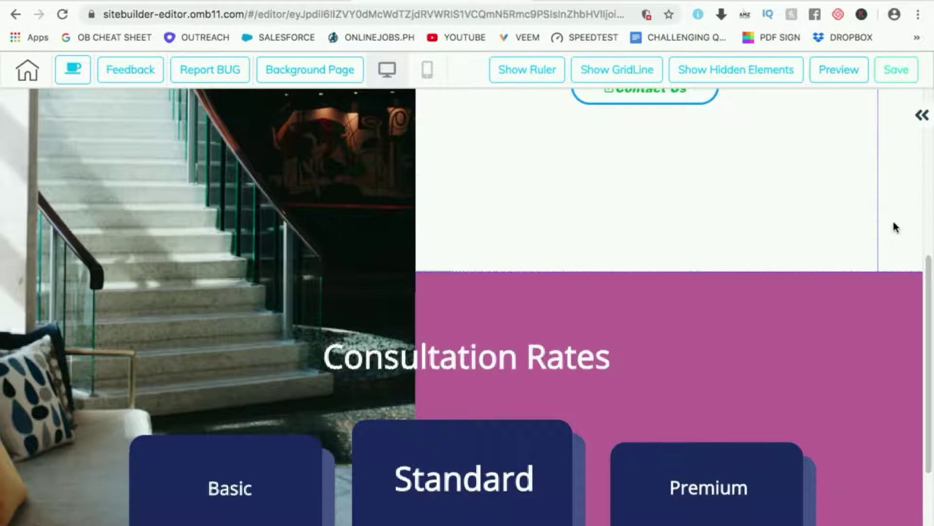
scroll(897, 227, up, 7)
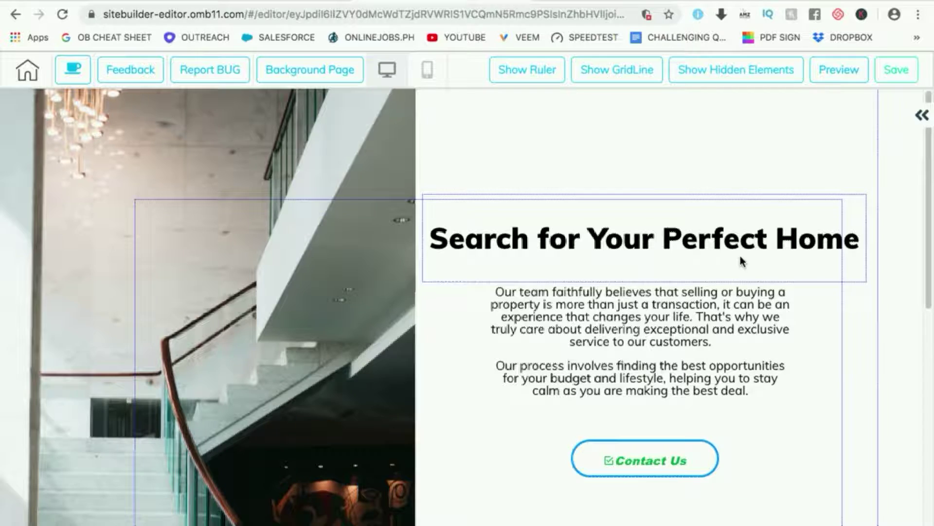
scroll(816, 251, down, 6)
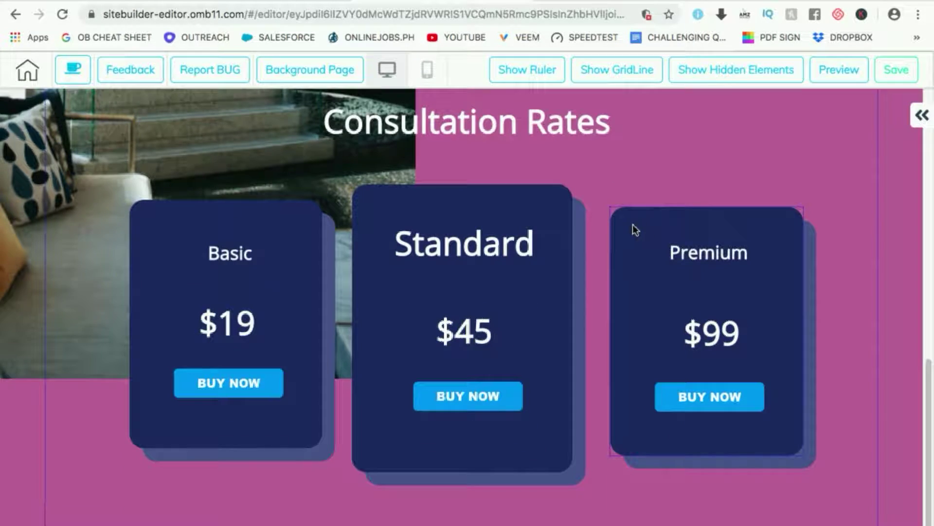
Step: Add the Sales Funnels panel with the video from the 1st Fold templates to the page and collapse the sidebar
click(920, 121)
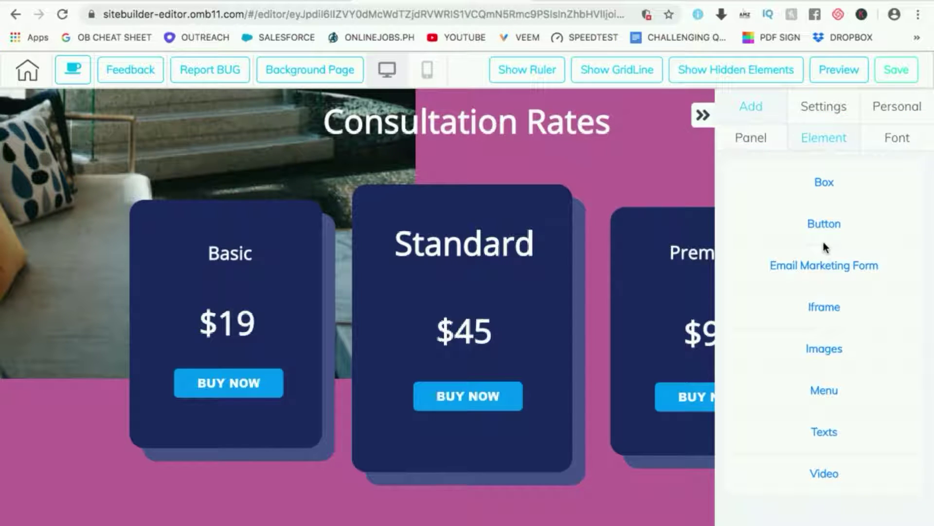
click(744, 138)
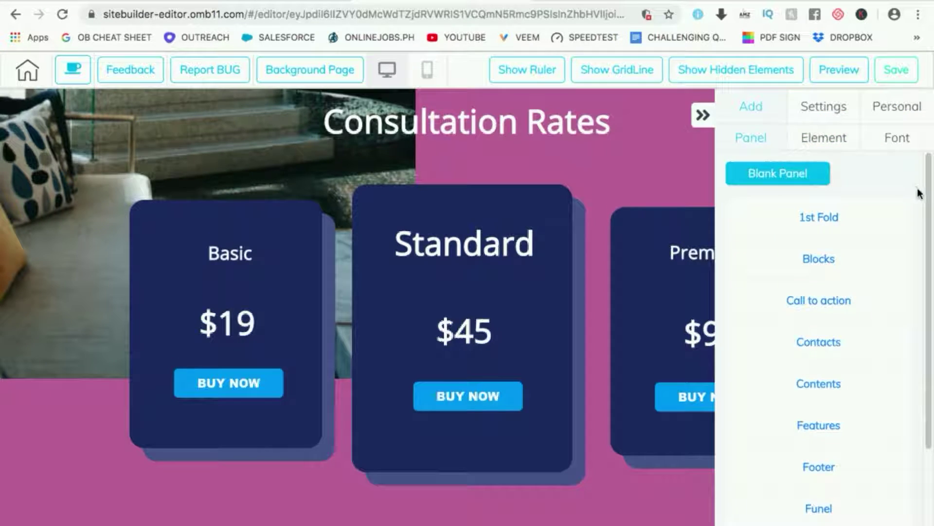
scroll(931, 291, down, 3)
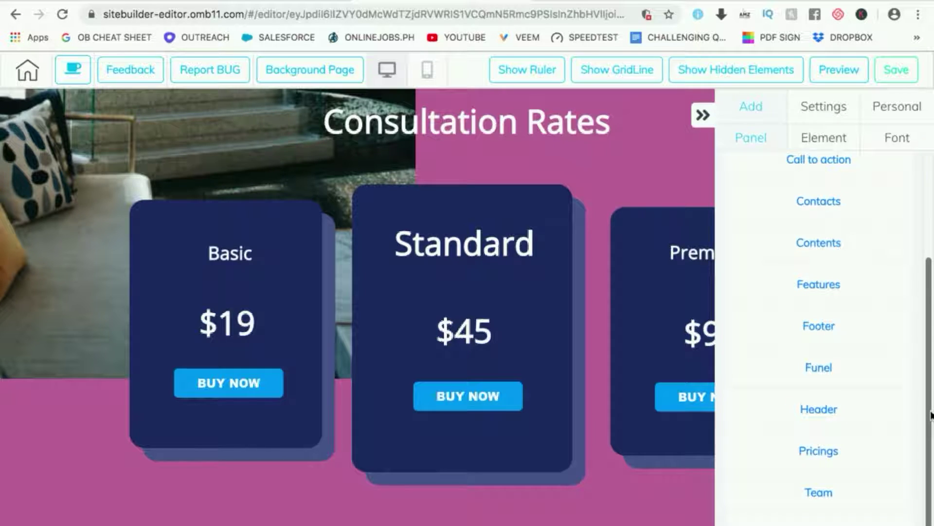
drag(931, 395, 927, 290)
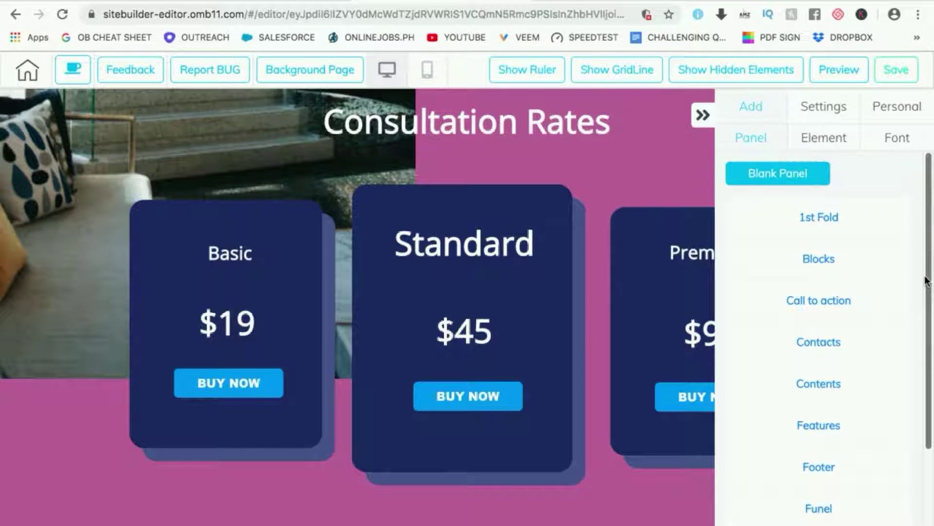
click(826, 217)
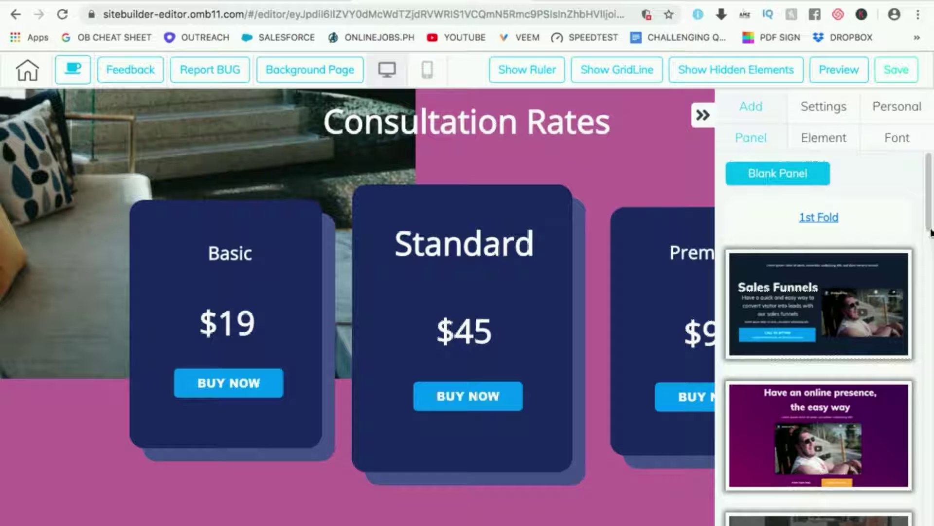
scroll(931, 233, down, 5)
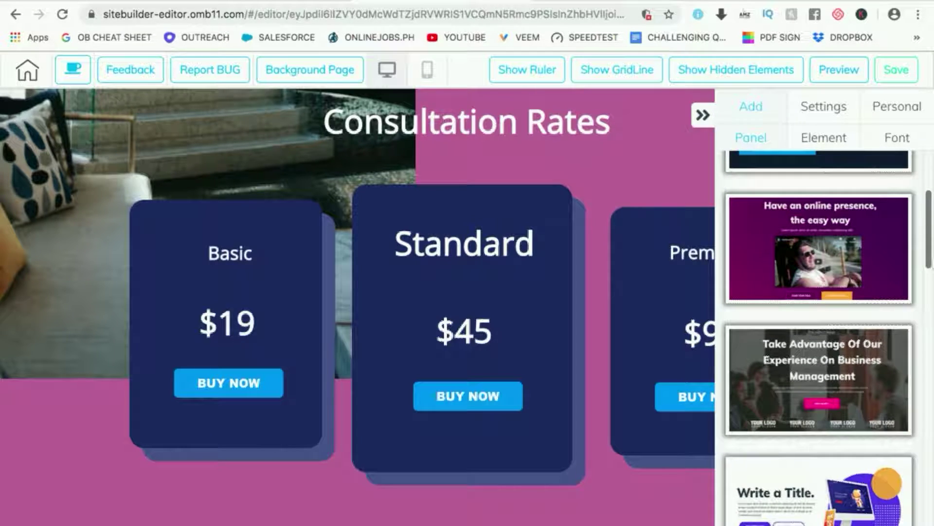
scroll(819, 335, up, 3)
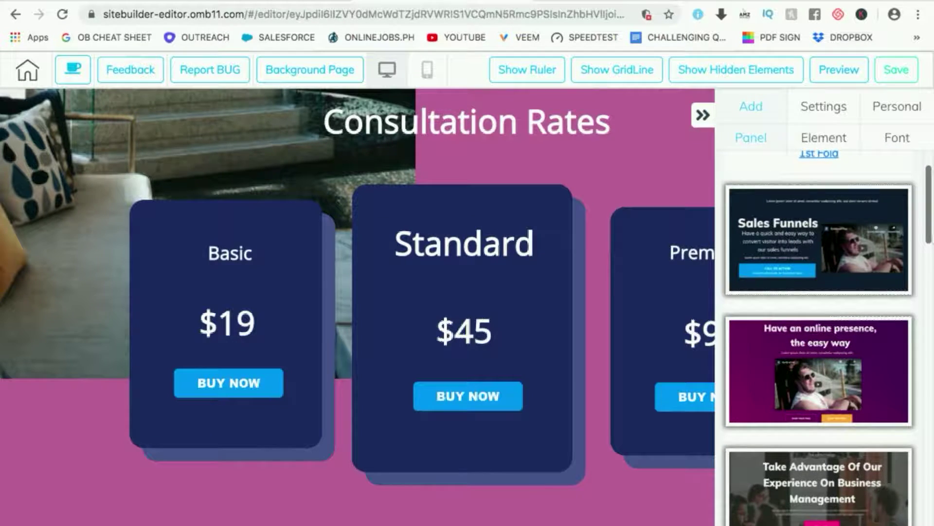
scroll(842, 248, down, 1)
double_click(843, 249)
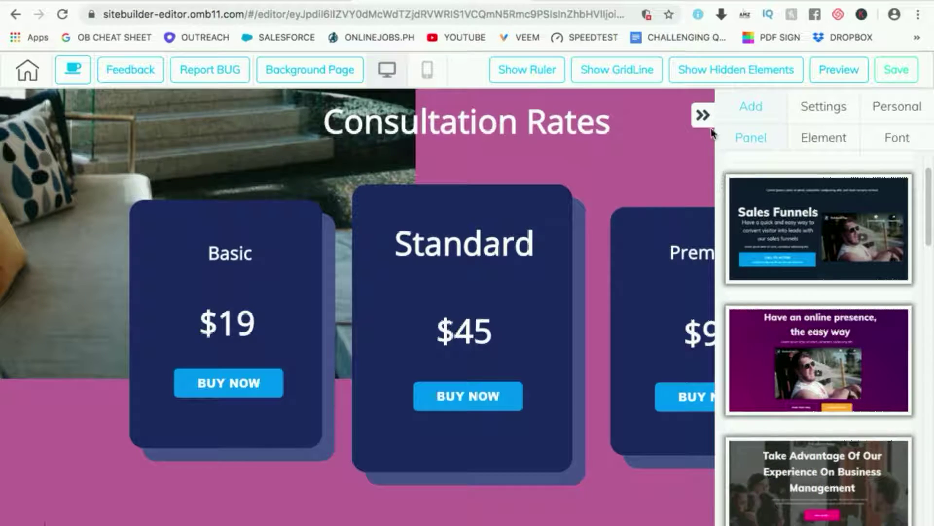
click(703, 116)
Step: Move the new Sales Funnels panel up one position, above the Consultation Rates panel
scroll(782, 378, down, 9)
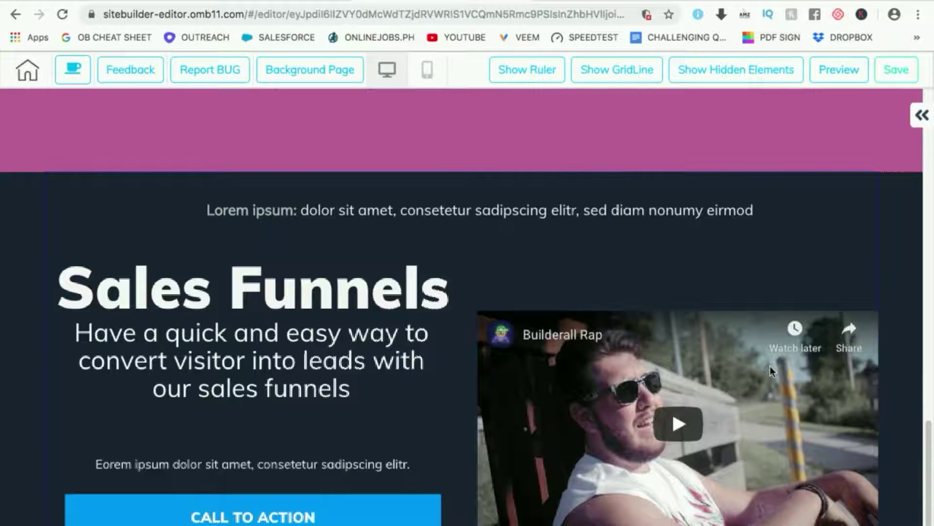
scroll(767, 365, down, 1)
scroll(452, 307, up, 6)
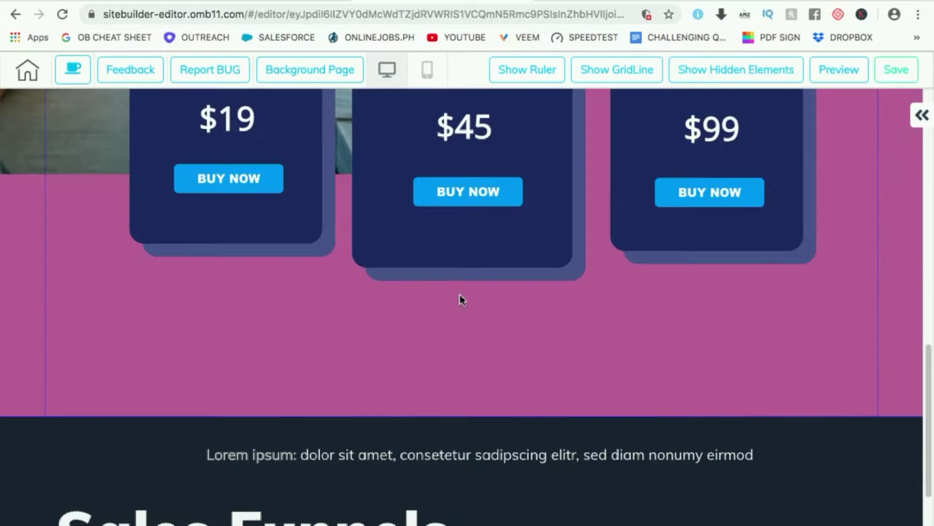
scroll(462, 299, up, 9)
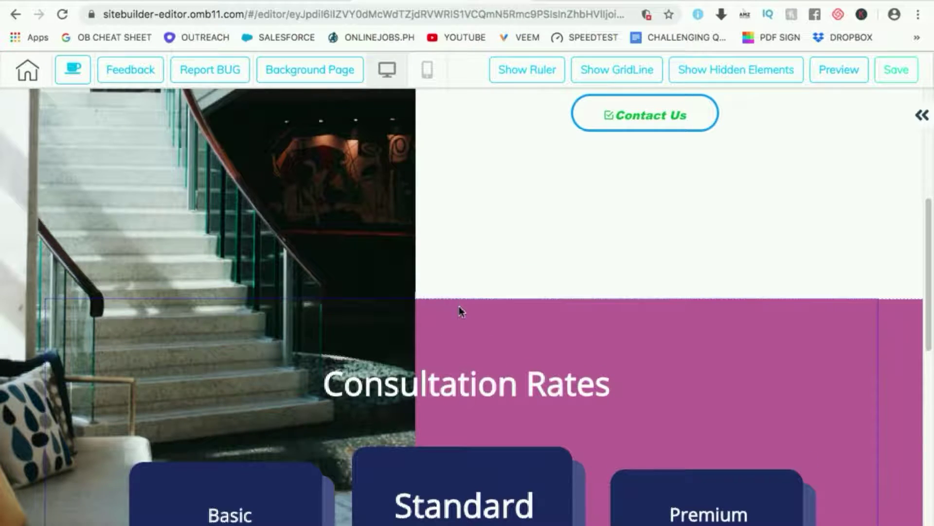
scroll(461, 312, down, 10)
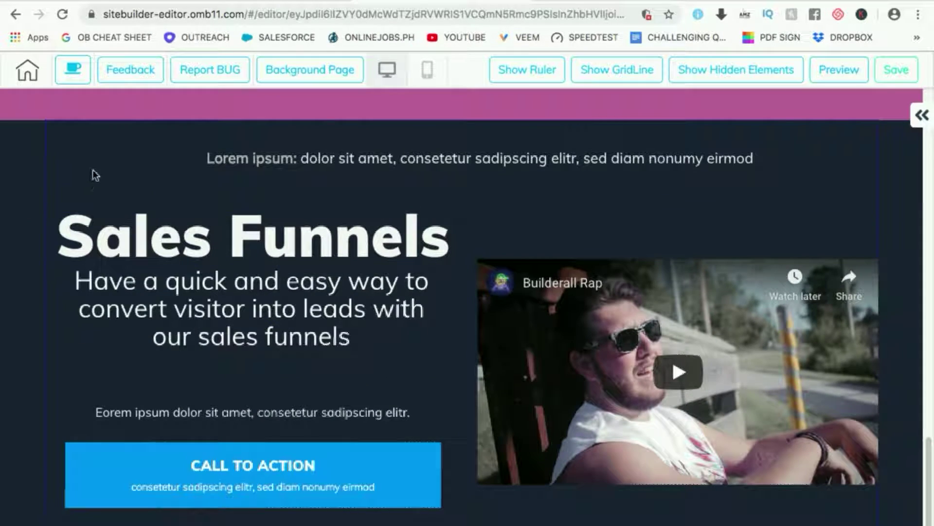
mouse_move(83, 162)
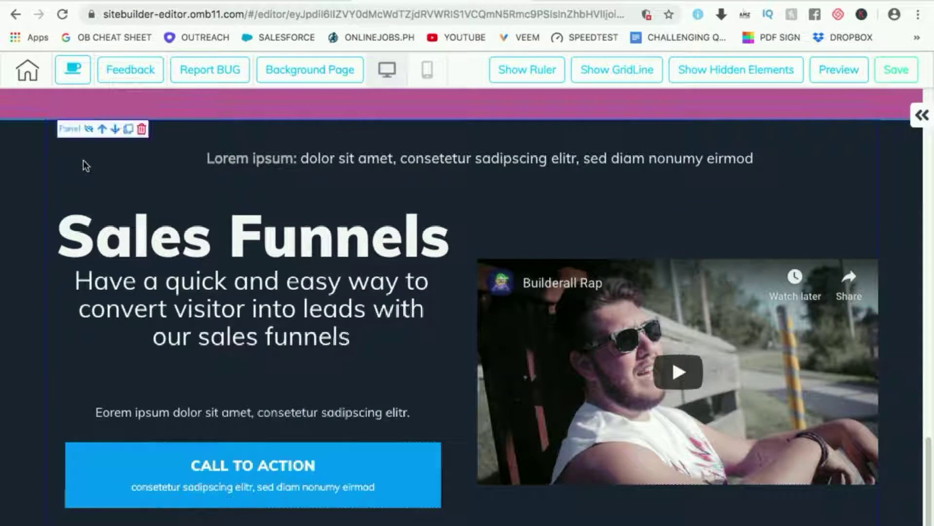
click(104, 129)
scroll(229, 222, up, 8)
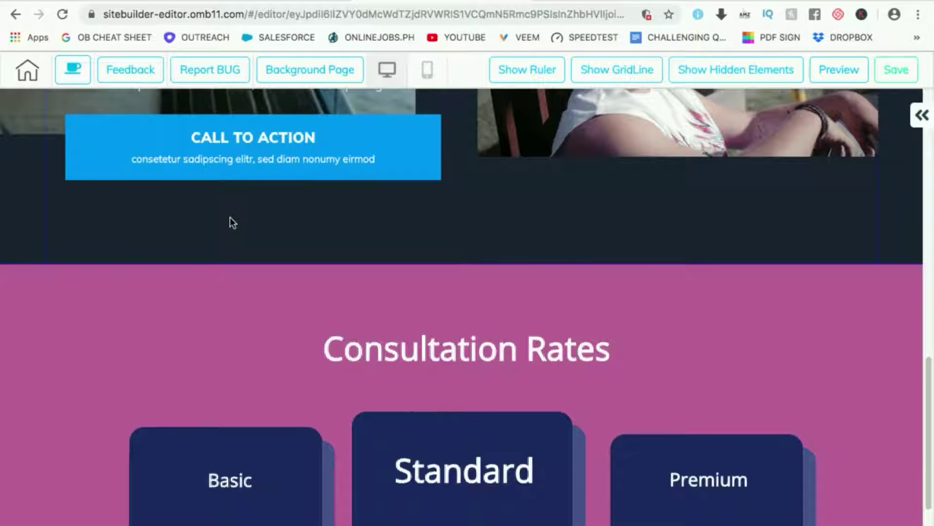
Step: Examine the order and layout of the hero, Sales Funnels and Consultation Rates panels along the whole page
scroll(228, 224, down, 5)
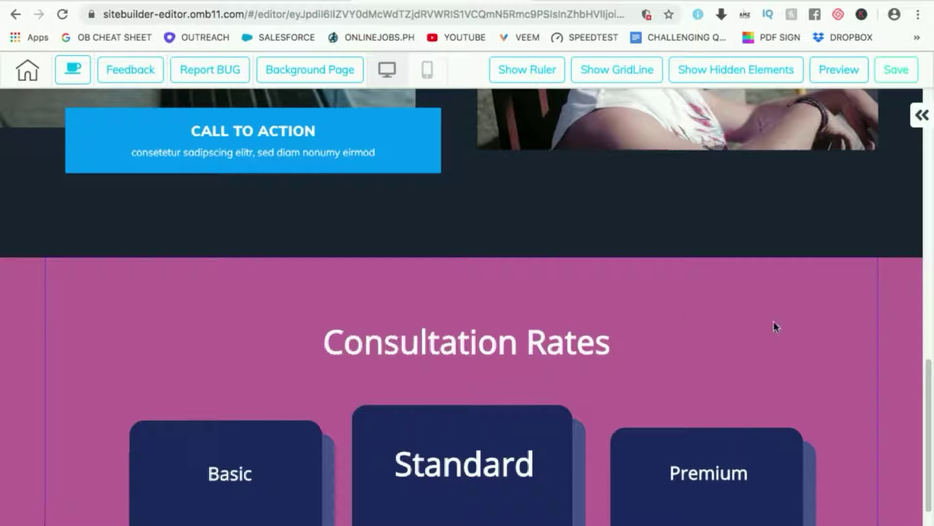
scroll(773, 324, down, 2)
scroll(779, 312, down, 3)
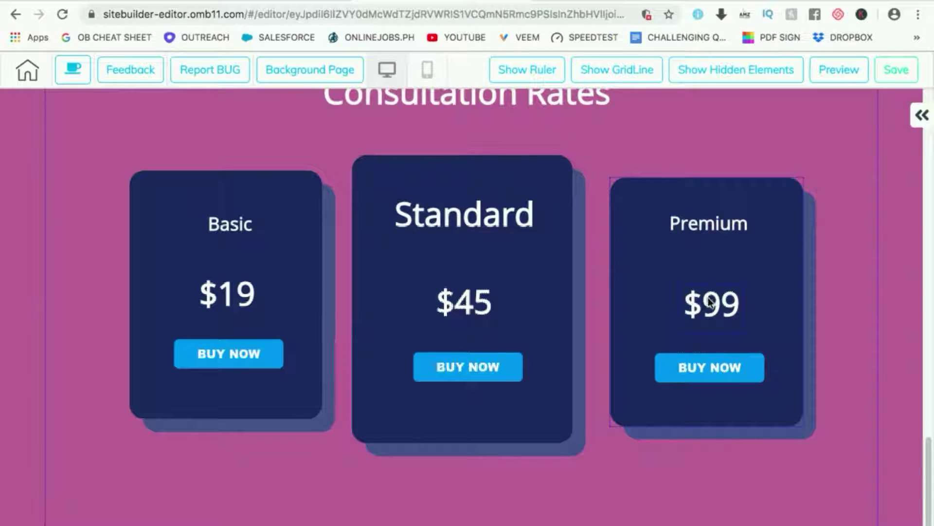
scroll(654, 276, up, 3)
scroll(654, 276, up, 3)
scroll(699, 343, down, 1)
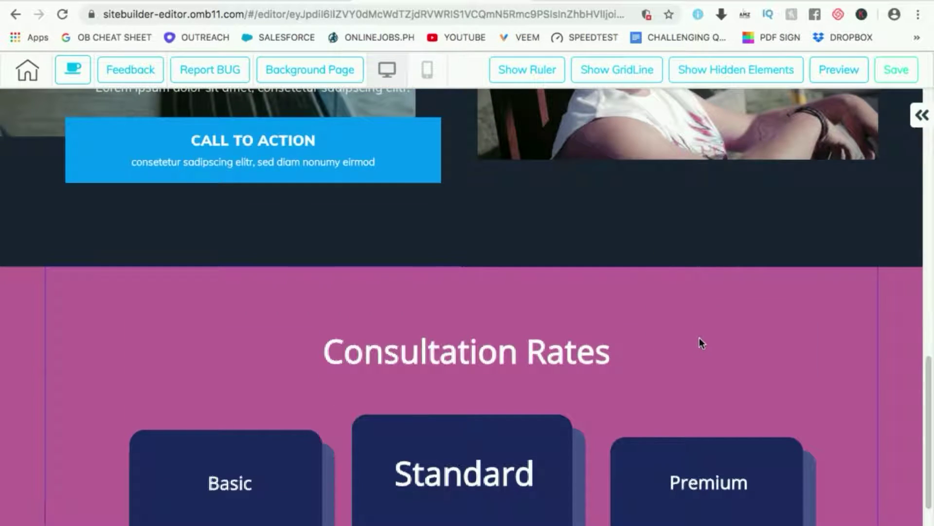
scroll(696, 336, up, 5)
scroll(723, 288, down, 2)
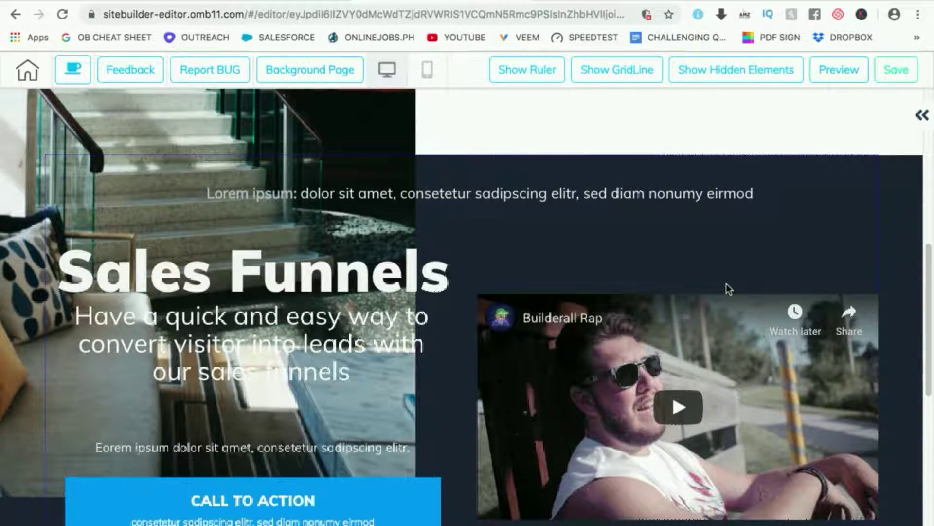
scroll(725, 280, down, 1)
scroll(725, 279, down, 2)
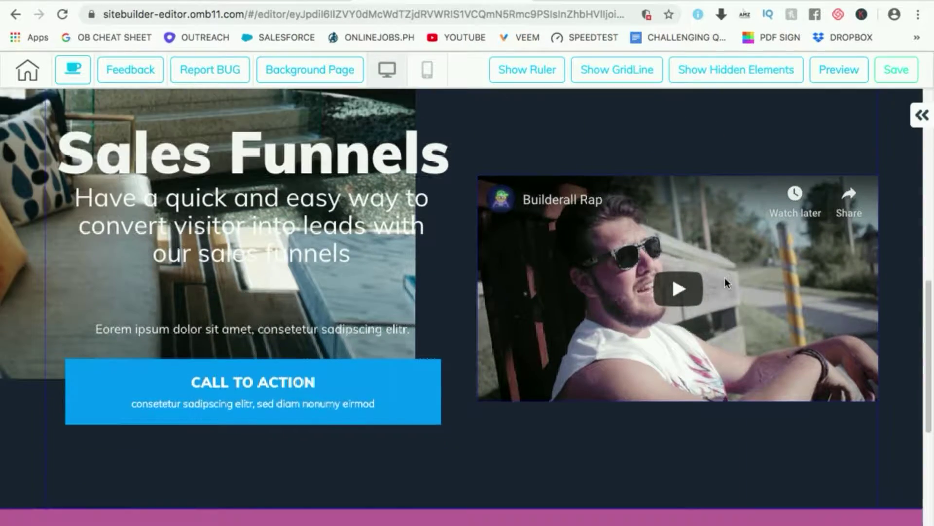
scroll(725, 277, up, 2)
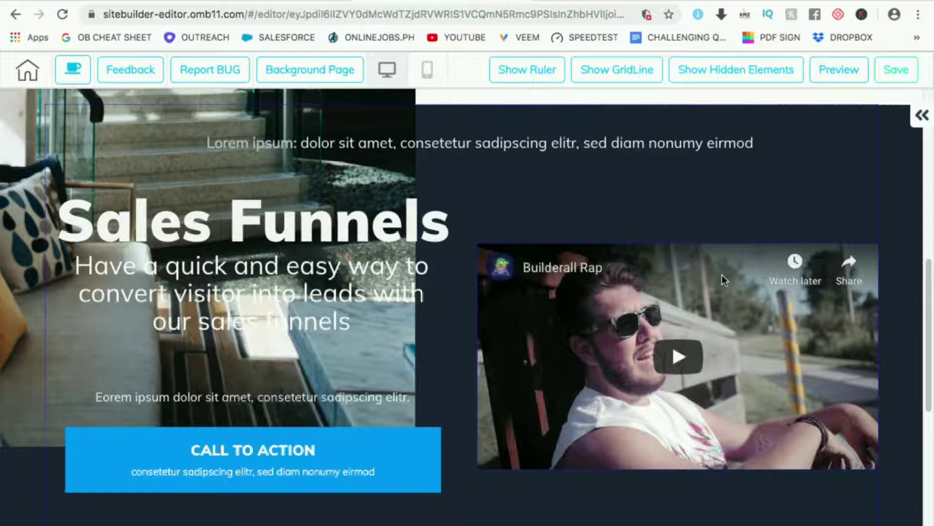
scroll(722, 274, down, 5)
scroll(722, 277, down, 3)
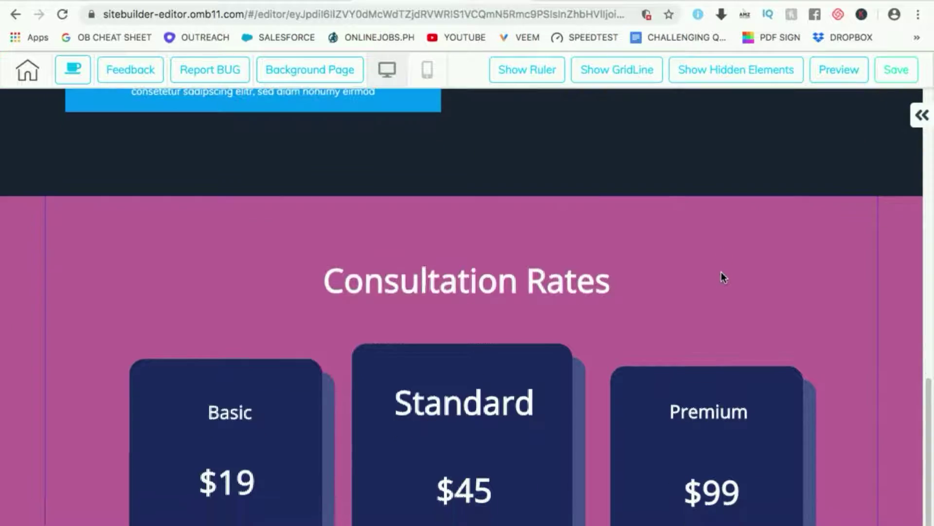
scroll(721, 276, down, 4)
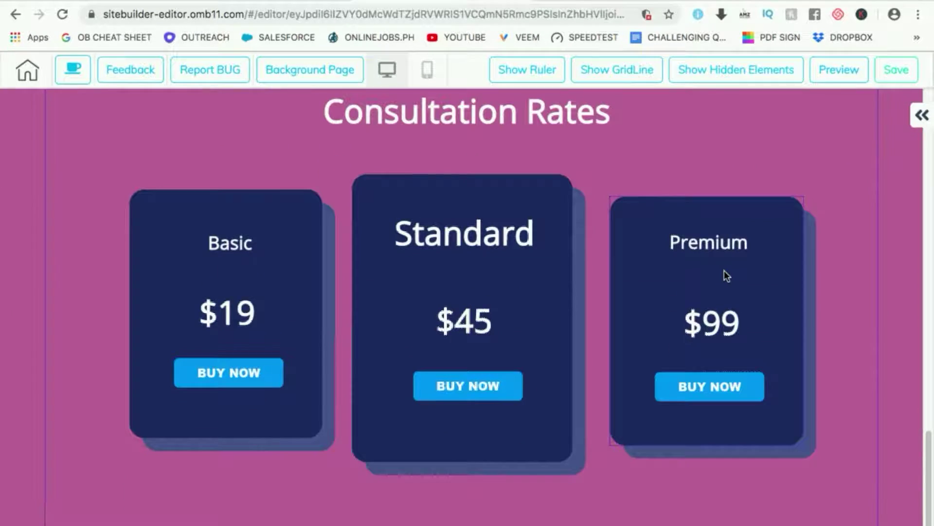
scroll(724, 270, up, 5)
scroll(725, 268, up, 10)
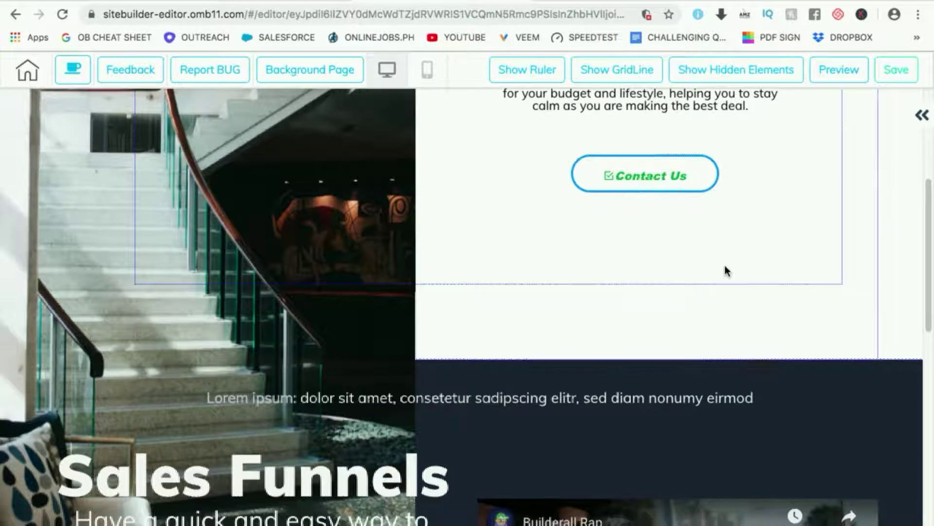
scroll(726, 266, down, 3)
scroll(726, 264, down, 10)
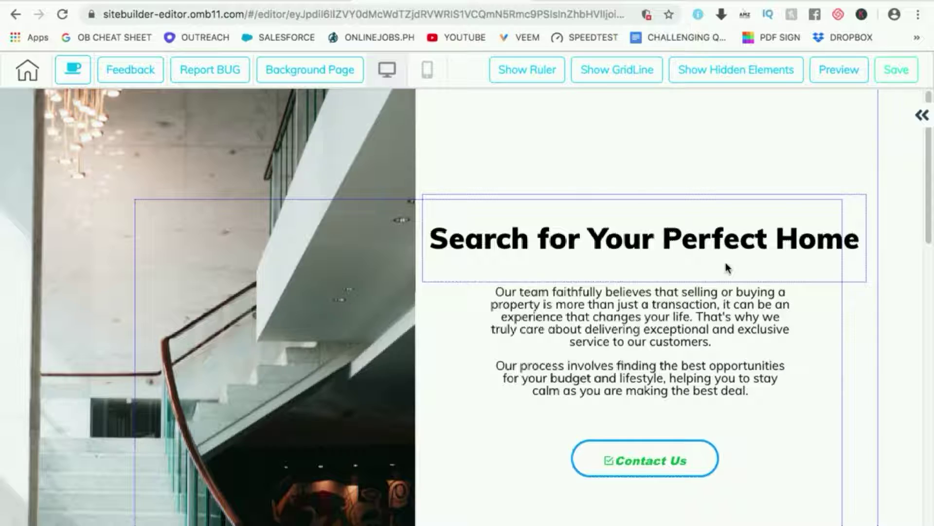
scroll(725, 266, down, 8)
scroll(725, 265, up, 5)
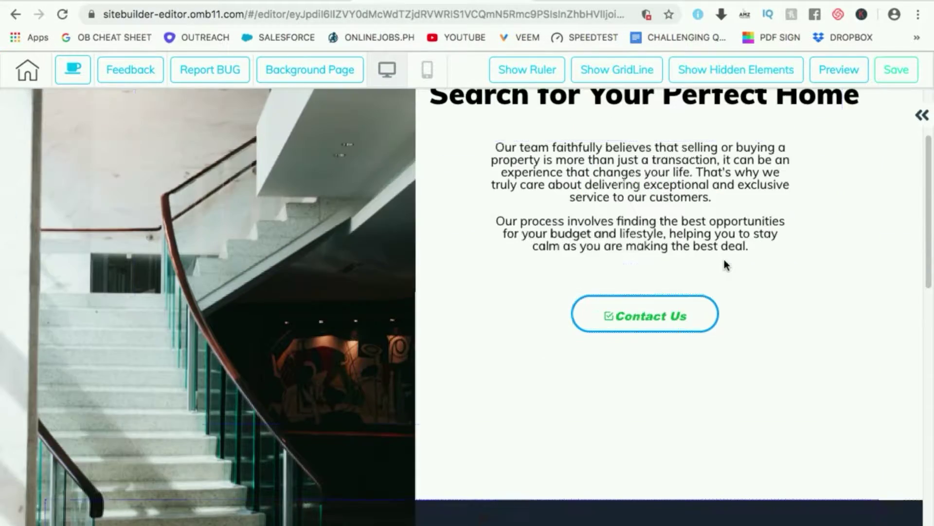
scroll(725, 265, up, 3)
scroll(731, 267, down, 5)
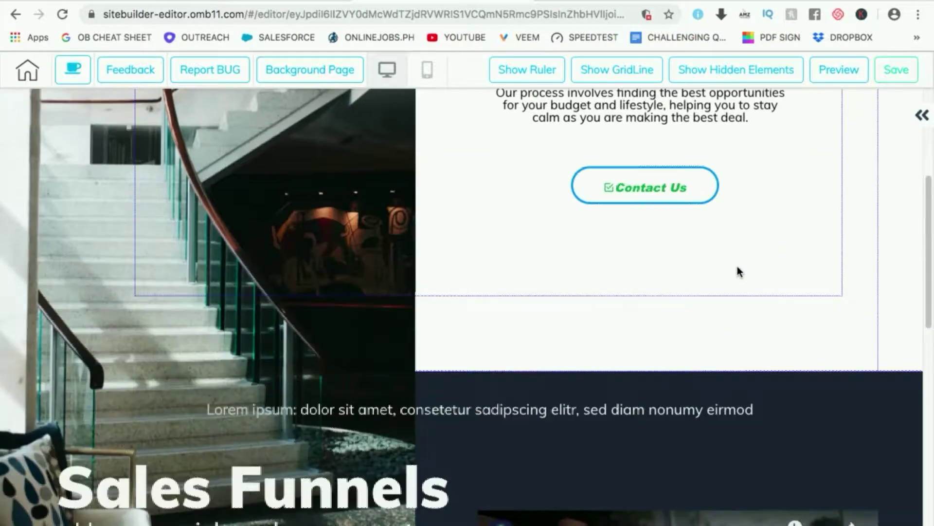
scroll(740, 268, down, 5)
scroll(739, 267, up, 10)
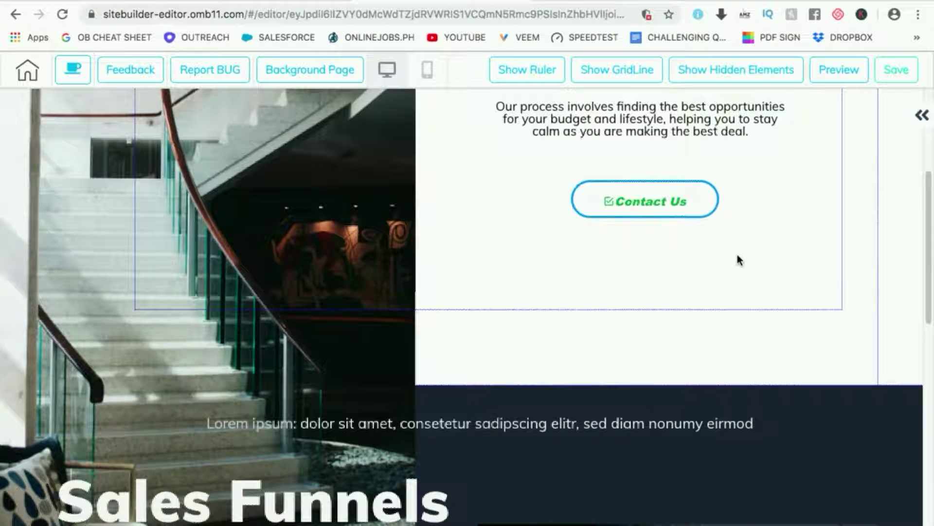
scroll(739, 258, down, 10)
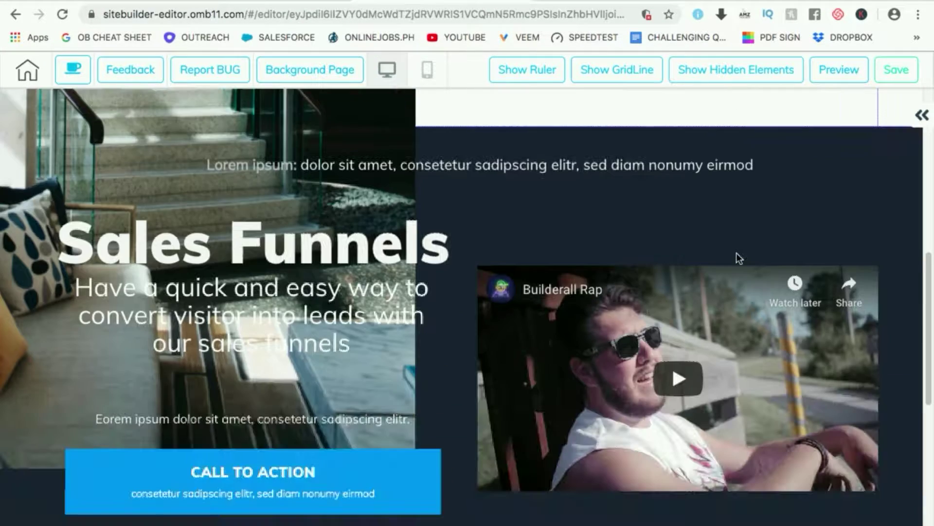
scroll(739, 258, down, 8)
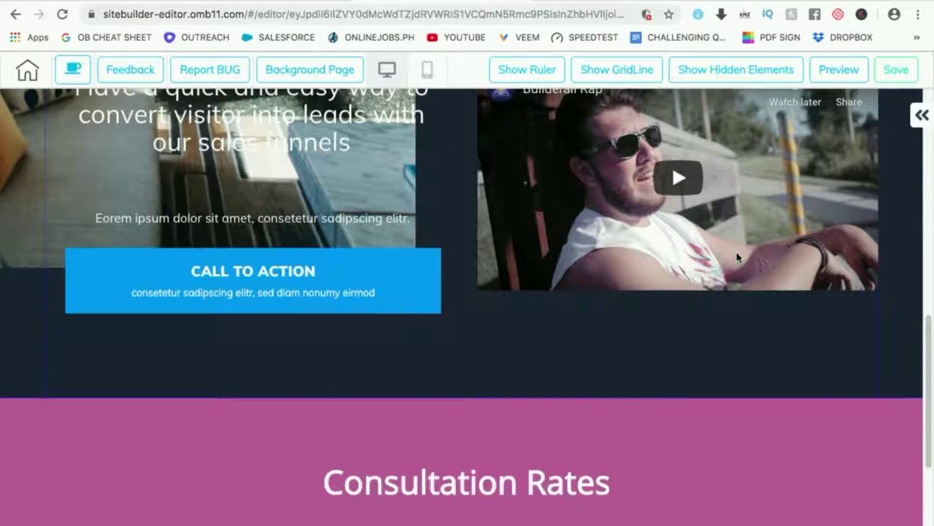
scroll(736, 258, down, 2)
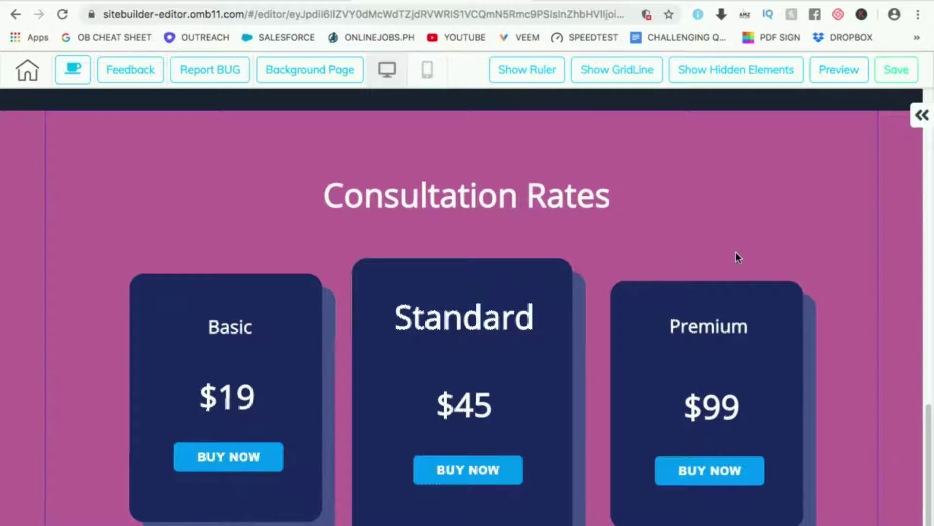
Step: Move the Sales Funnels panel up one more position, above the Search for Your Perfect Home panel
scroll(465, 265, up, 14)
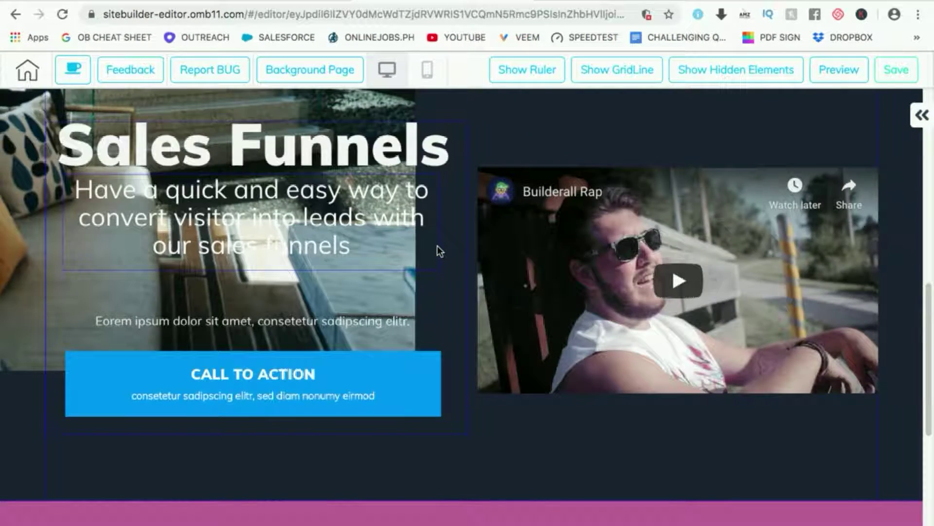
scroll(455, 271, down, 2)
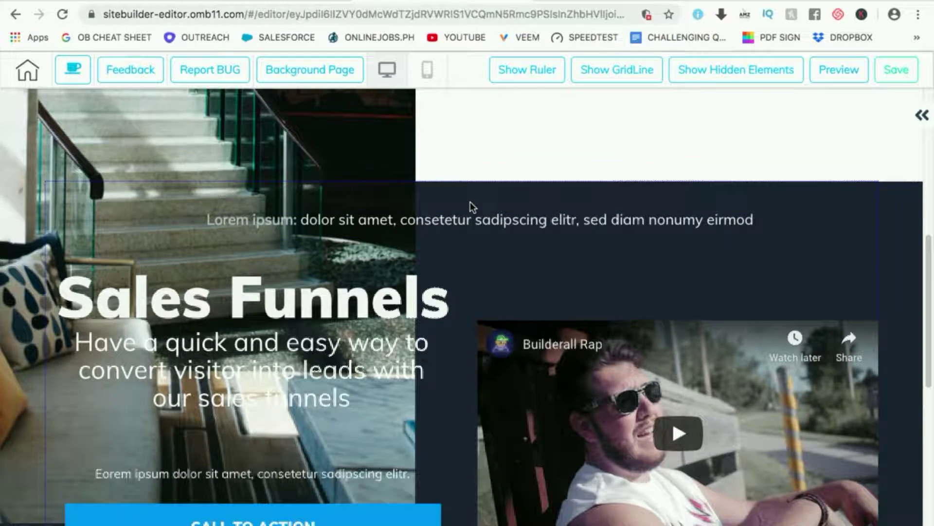
click(470, 201)
click(102, 193)
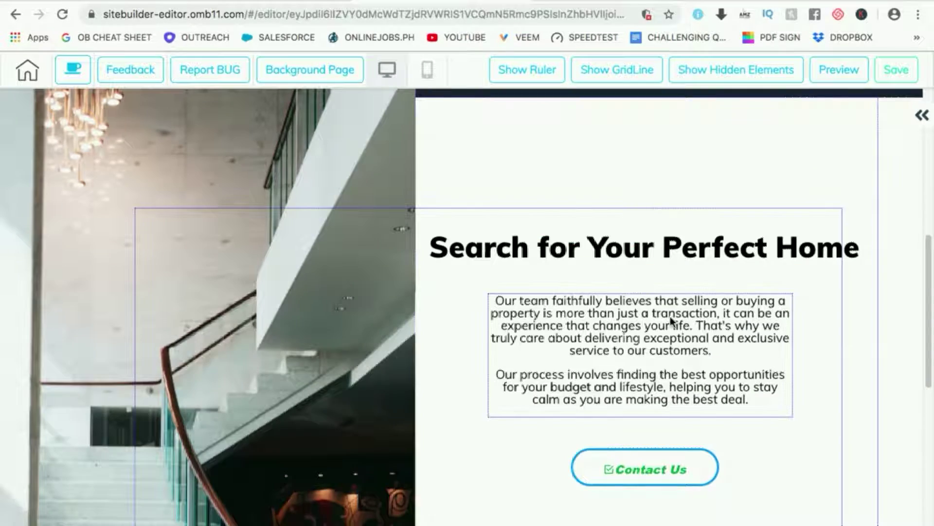
Step: Review the panel order from the Search for Your Perfect Home section down to the Consultation Rates cards and back up to Sales Funnels
scroll(665, 319, up, 8)
scroll(582, 349, down, 8)
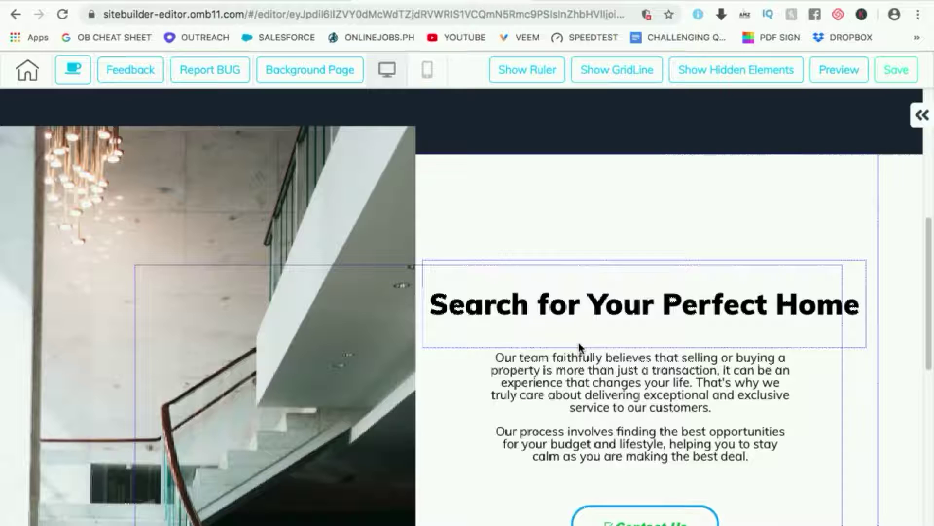
scroll(578, 343, down, 8)
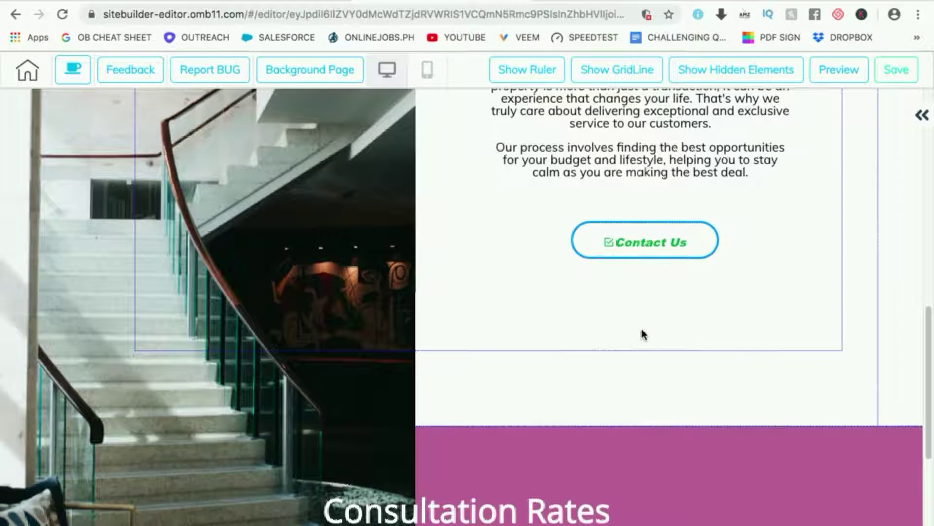
scroll(568, 348, down, 3)
scroll(725, 348, down, 5)
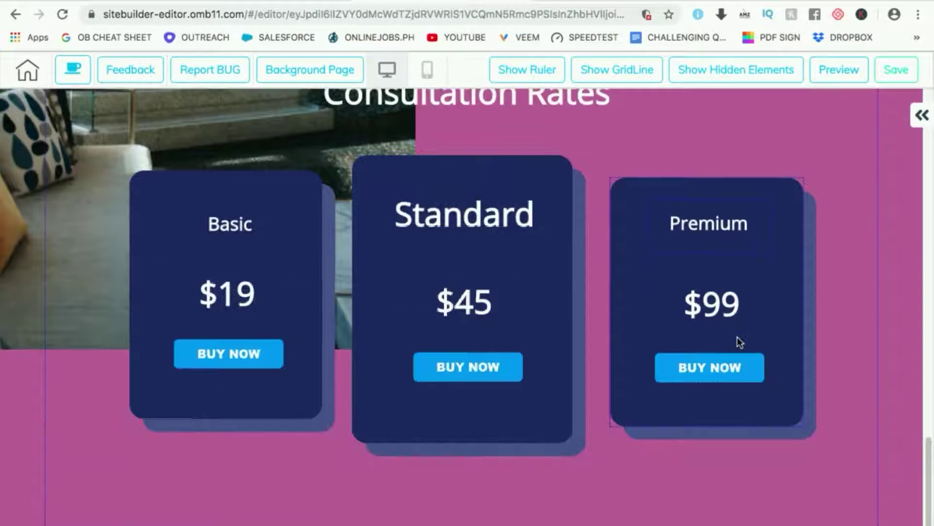
scroll(824, 316, up, 20)
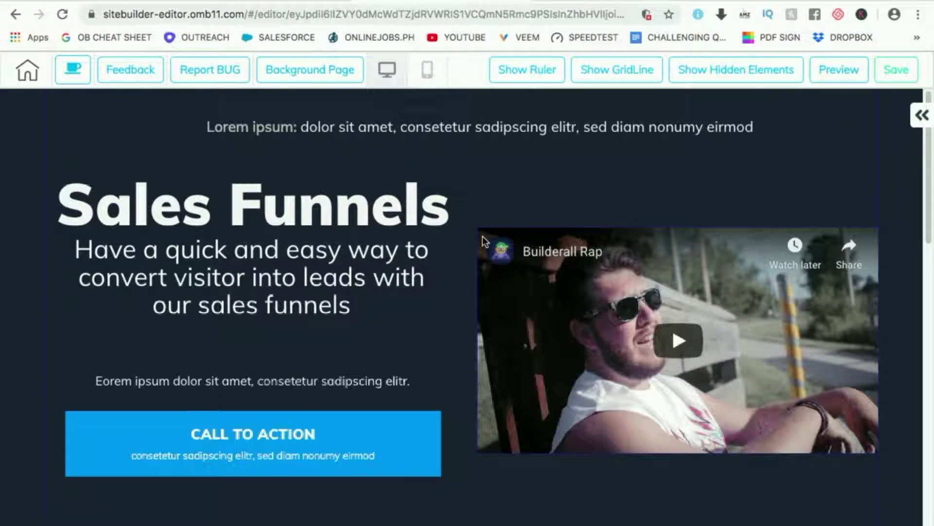
scroll(446, 283, down, 1)
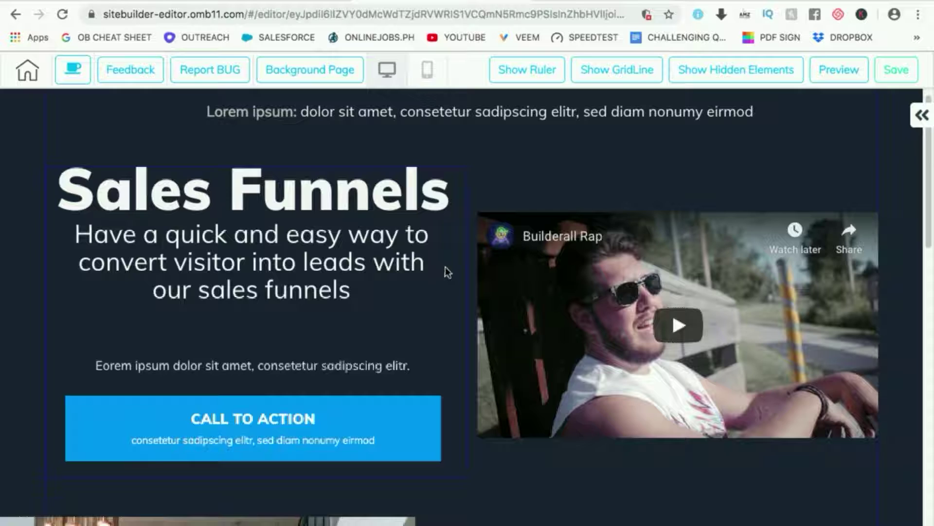
Step: Open the Sales Funnels panel's subheading for text editing, save it, and reselect the box around the headline and call to action
click(305, 199)
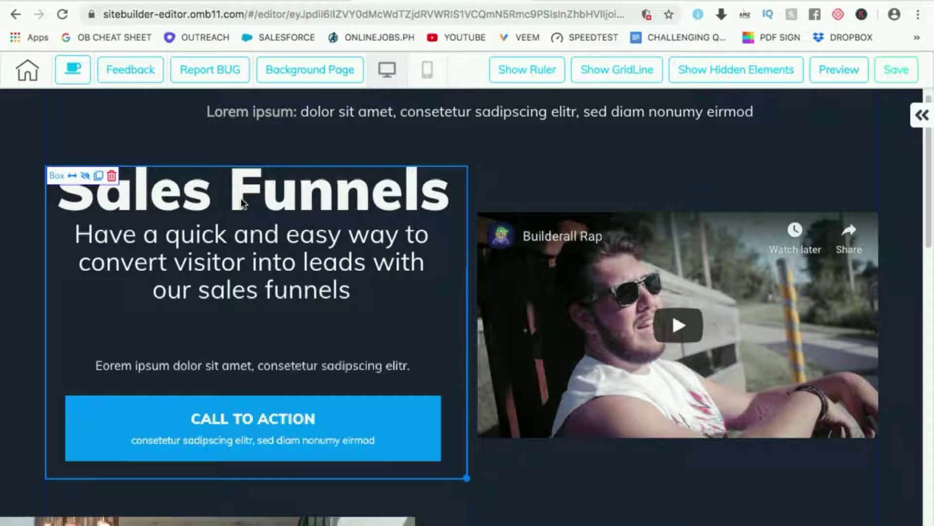
double_click(336, 237)
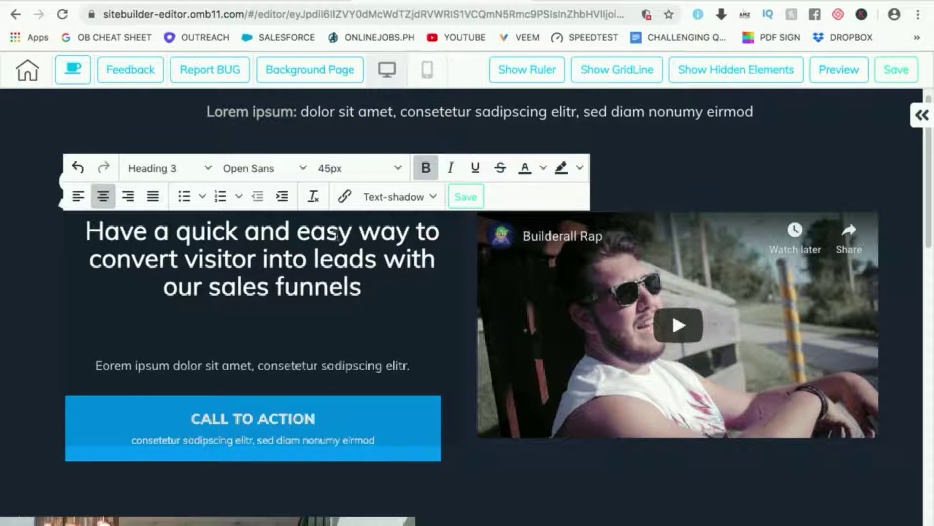
click(465, 195)
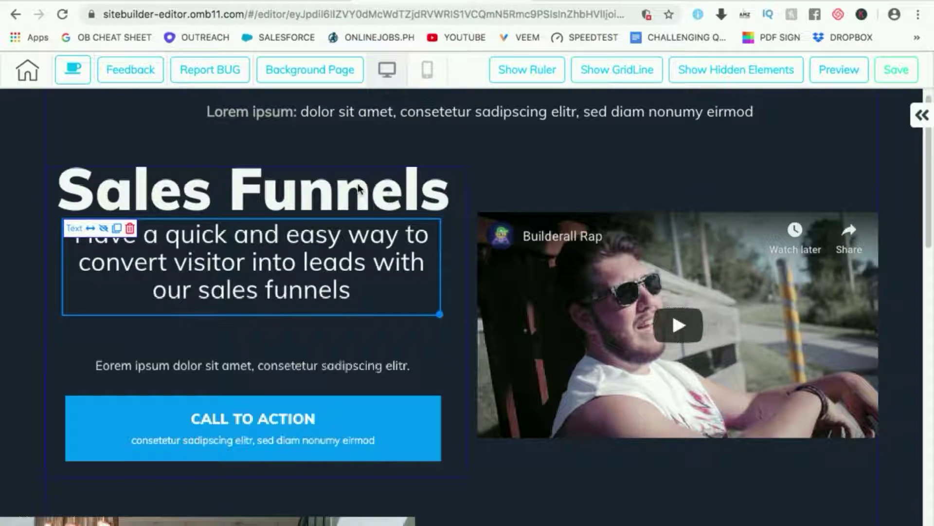
click(303, 258)
click(427, 203)
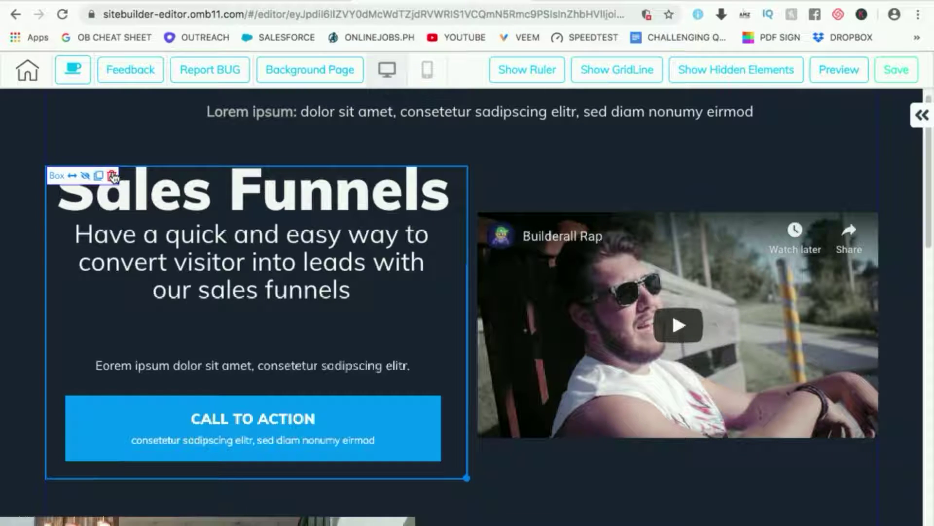
Step: Examine the style, animation and advanced settings of the Sales Funnels text box and the available panel templates, then collapse the sidebar
click(410, 191)
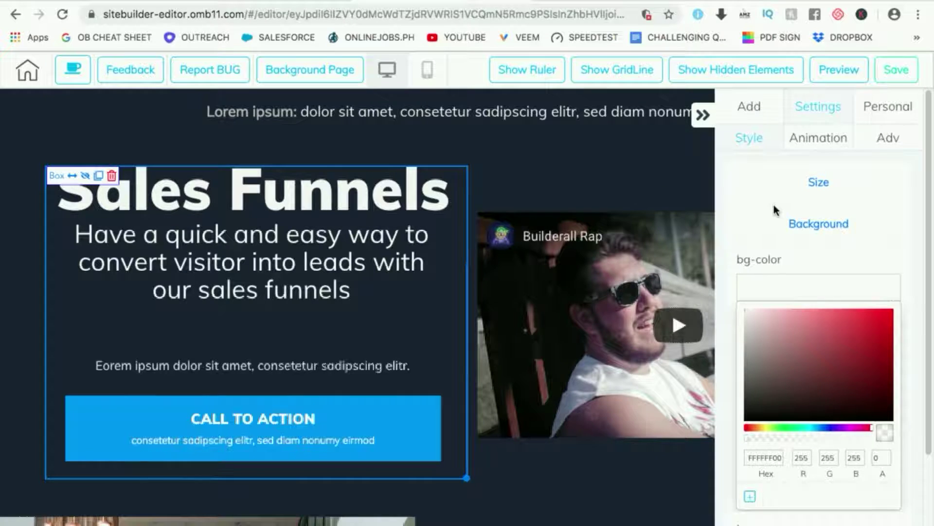
scroll(771, 211, down, 3)
scroll(771, 208, up, 3)
click(814, 143)
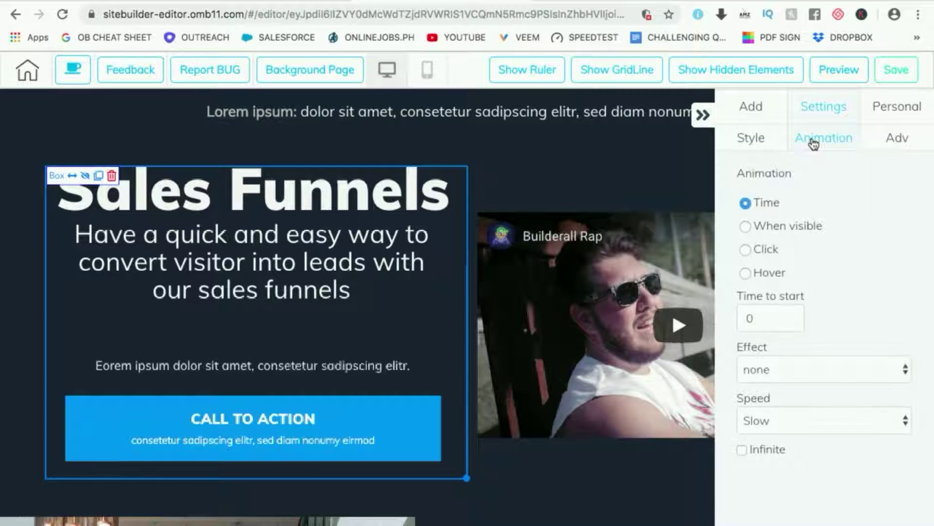
click(893, 146)
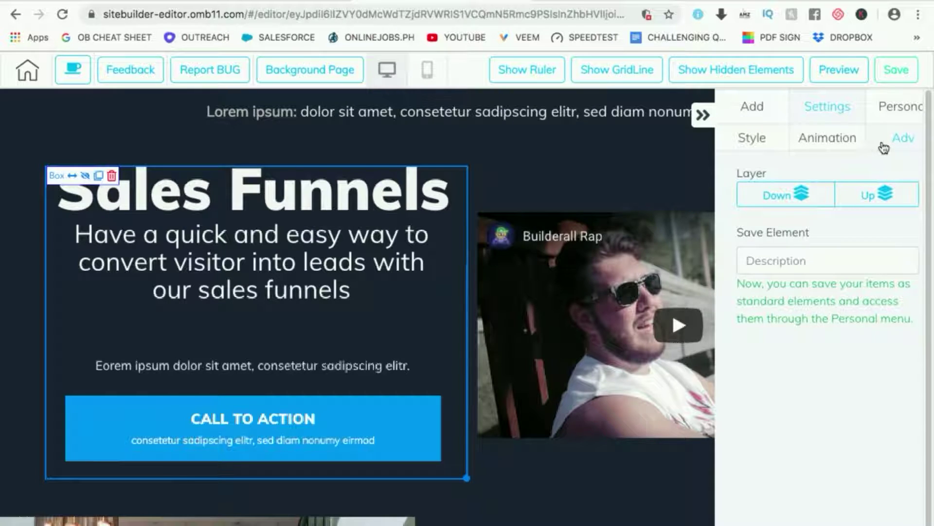
click(897, 107)
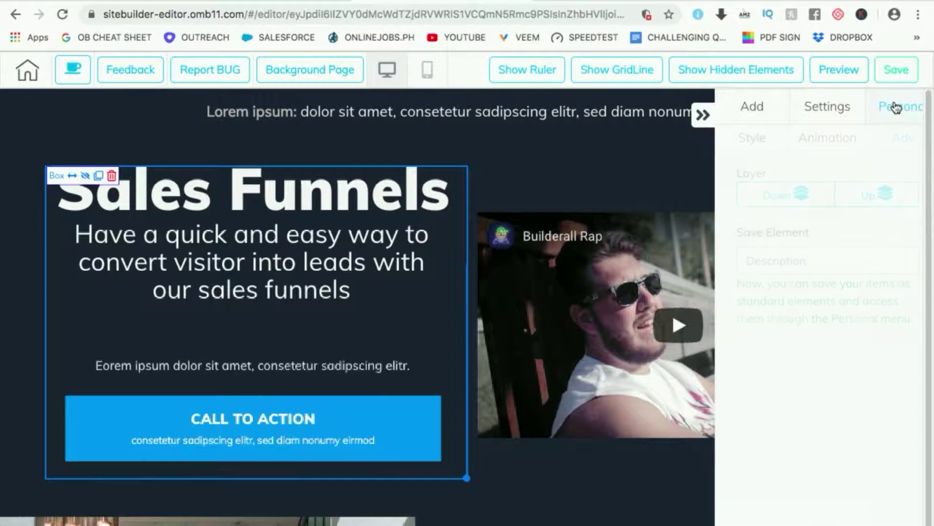
click(826, 107)
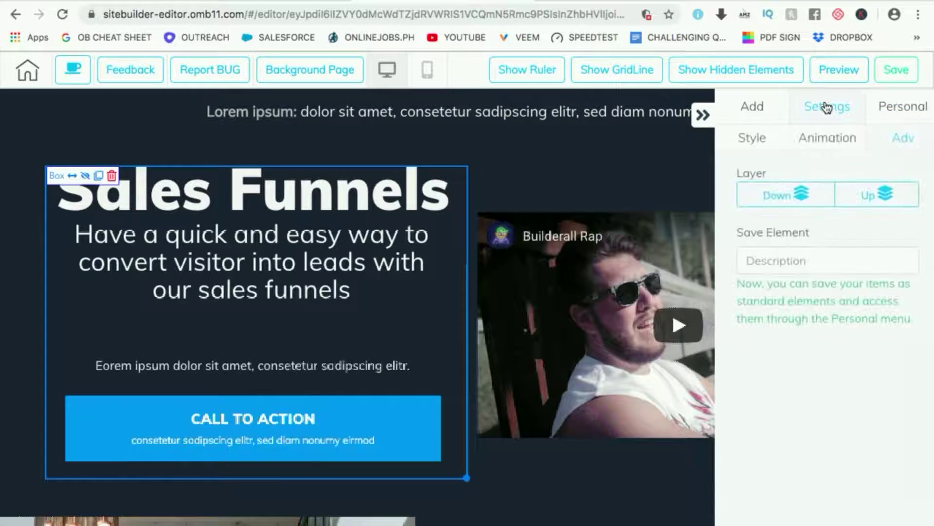
click(761, 138)
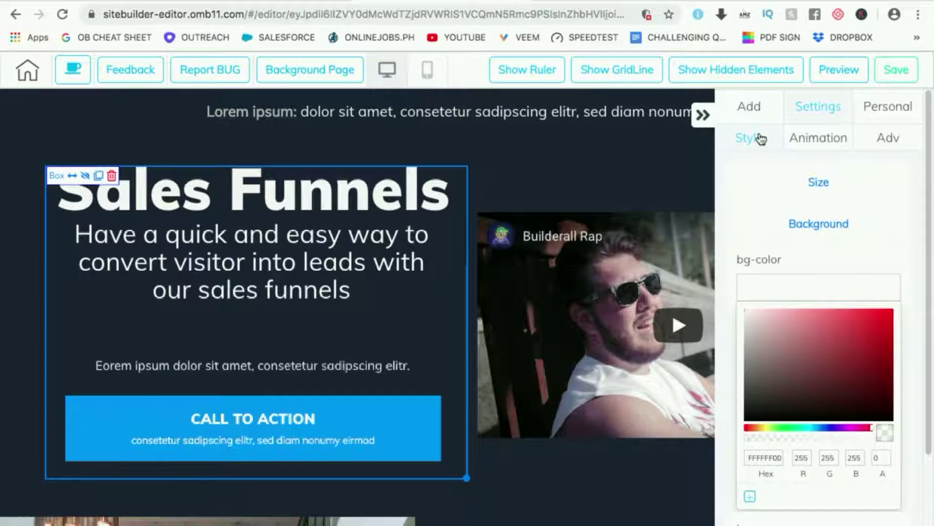
click(754, 108)
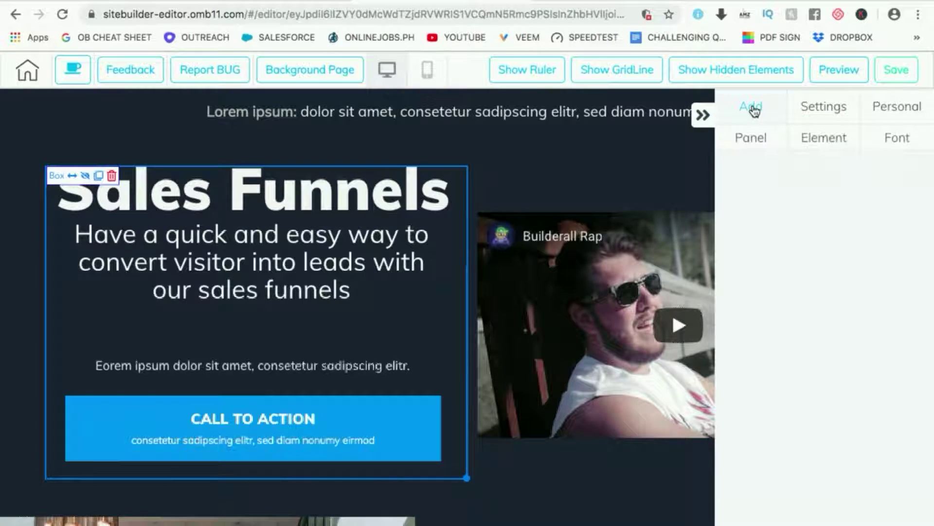
click(749, 138)
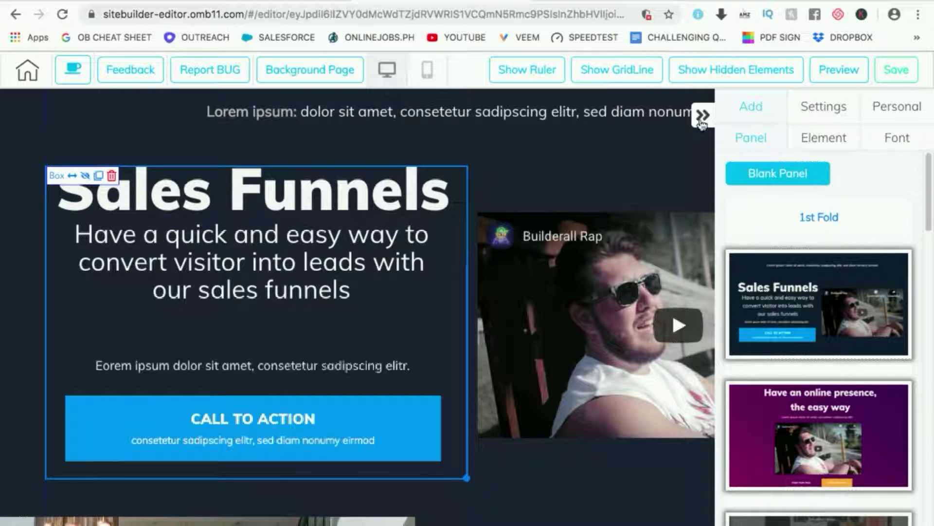
click(702, 117)
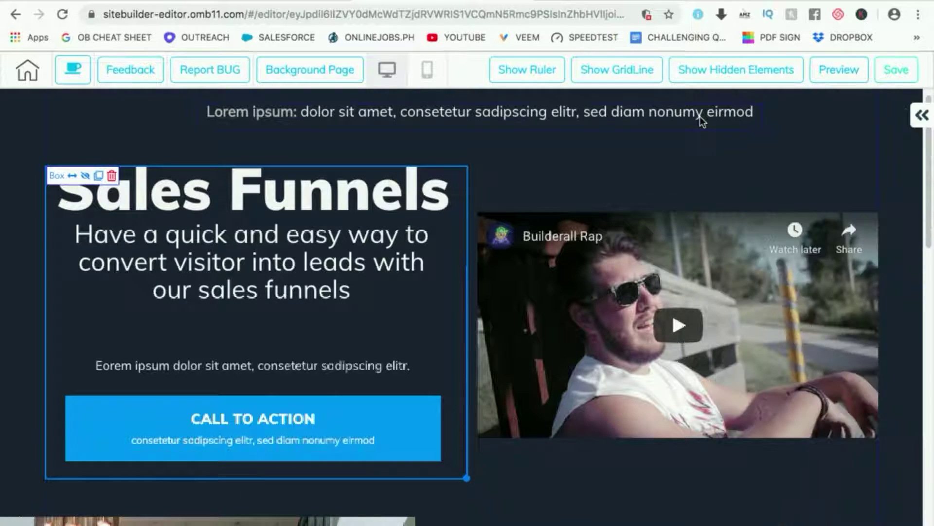
Step: Delete the whole Sales Funnels panel from the page and confirm the deletion
scroll(432, 315, down, 4)
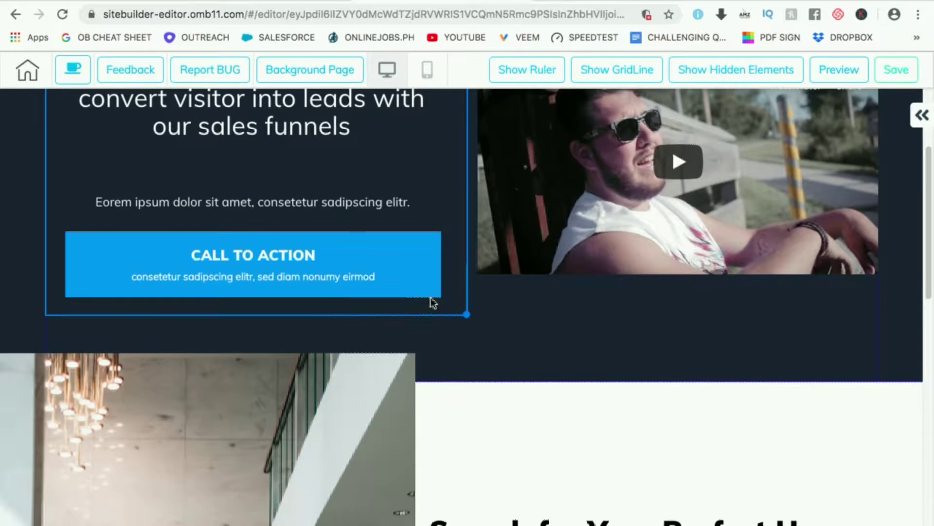
scroll(432, 299, up, 3)
scroll(438, 297, up, 1)
click(416, 220)
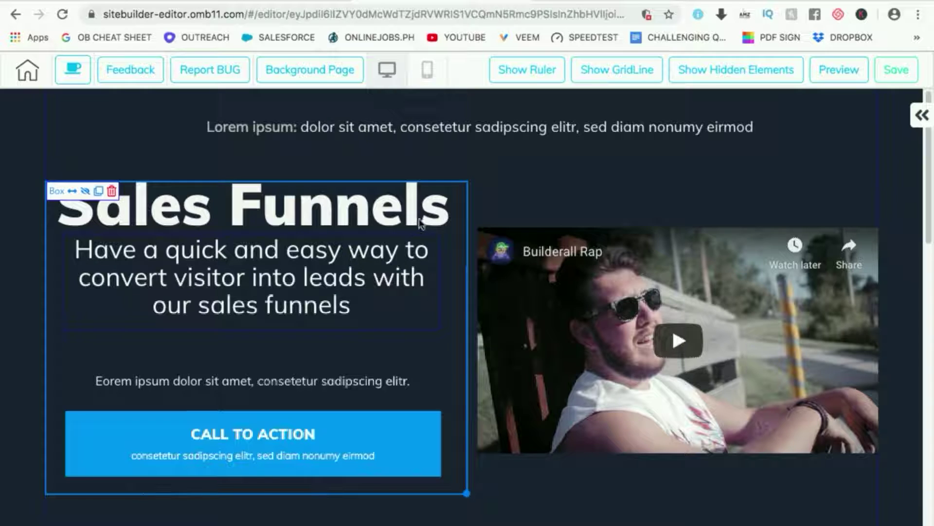
click(843, 149)
click(142, 98)
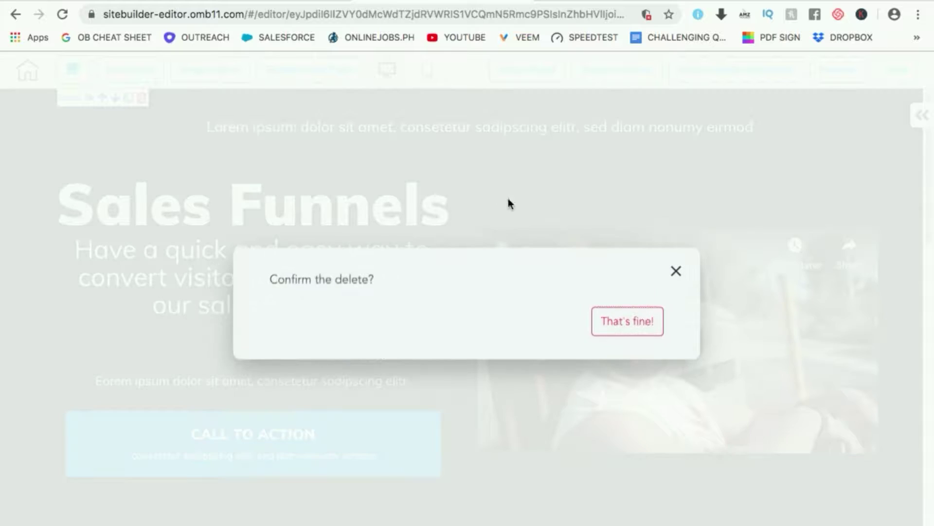
click(650, 331)
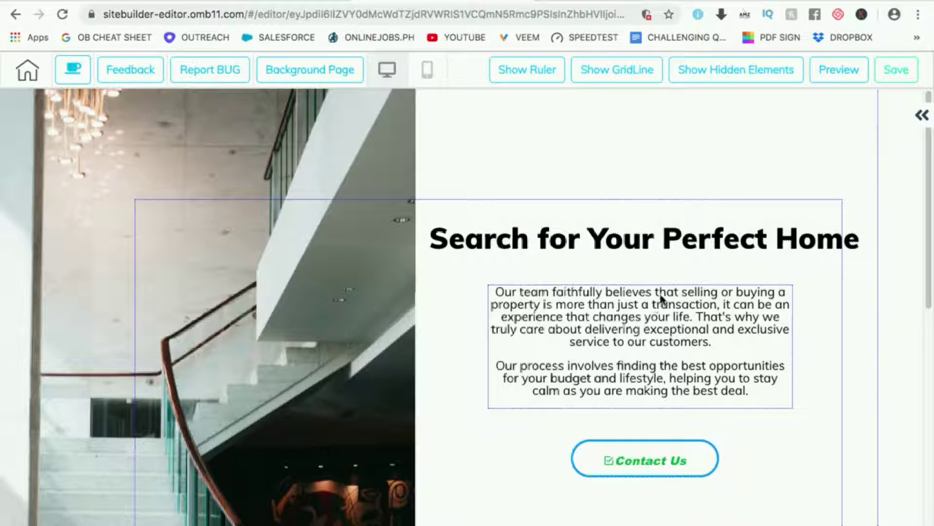
Step: Add the "Have an online presence, the easy way" panel from the 1st Fold templates and collapse the sidebar
click(923, 117)
click(746, 137)
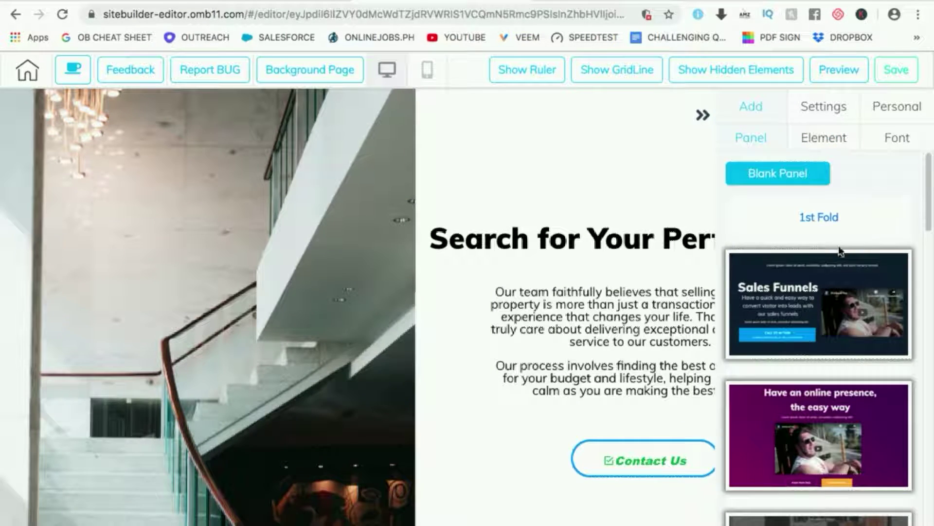
scroll(878, 292, down, 5)
click(864, 272)
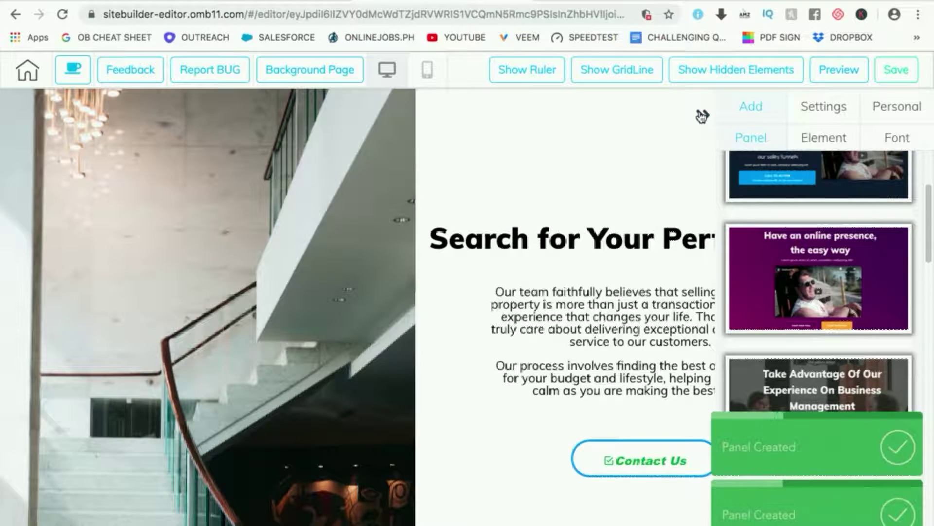
click(702, 116)
Step: Move the new "Have an online presence, the easy way" panel up one position, above the Consultation Rates panel
scroll(789, 297, down, 12)
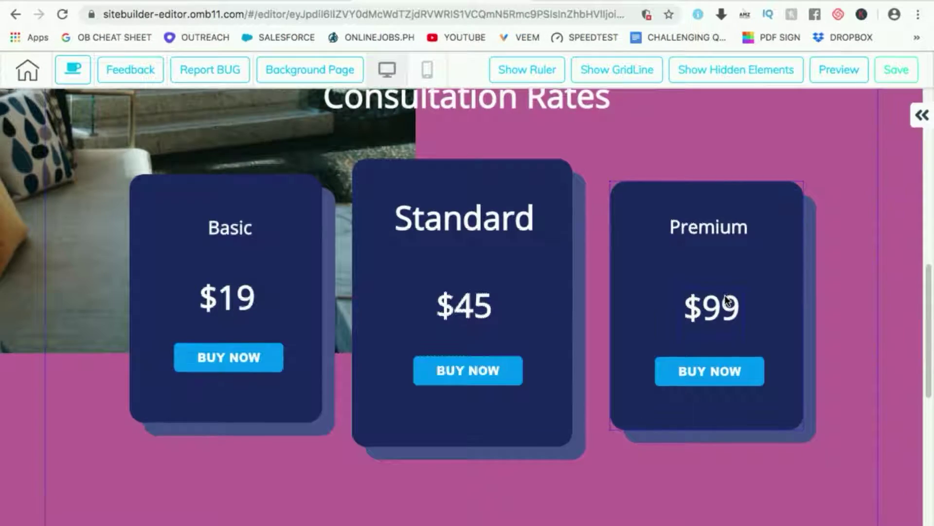
scroll(727, 298, down, 10)
scroll(732, 293, up, 1)
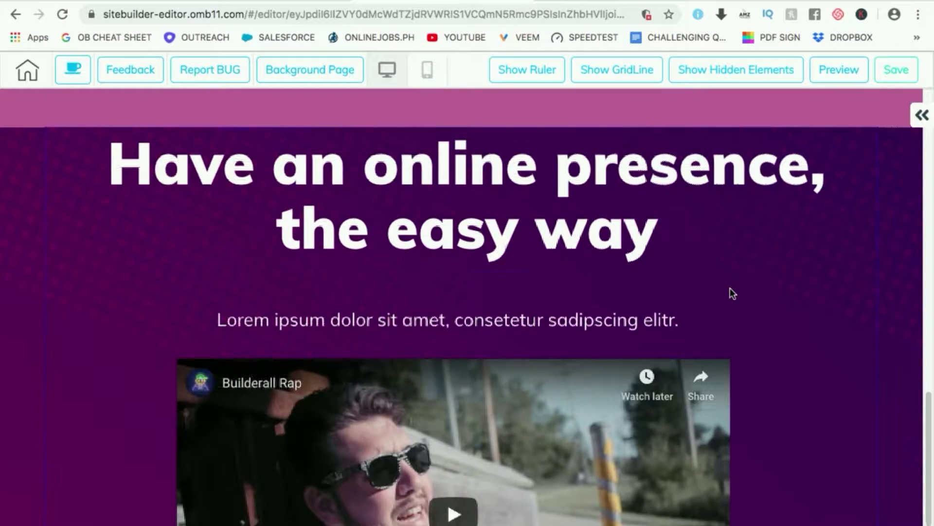
scroll(535, 299, up, 4)
scroll(243, 306, down, 2)
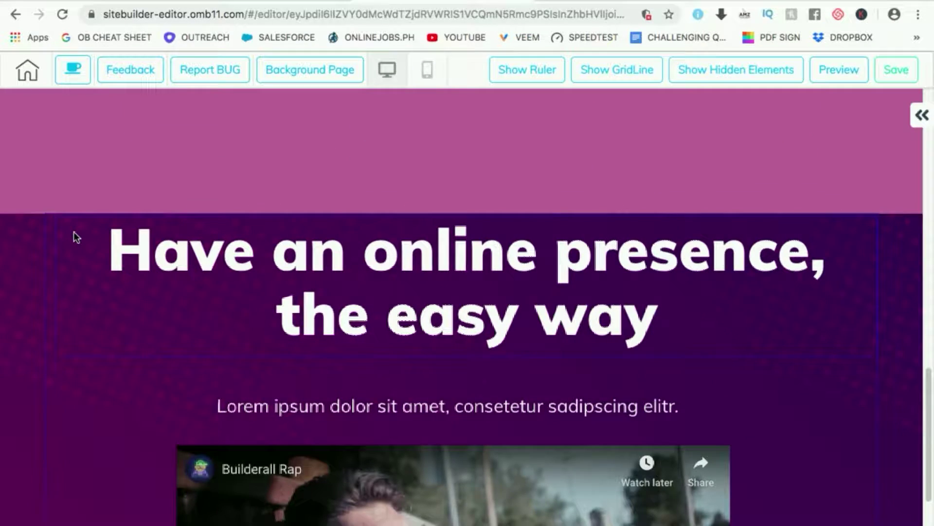
click(74, 237)
click(51, 238)
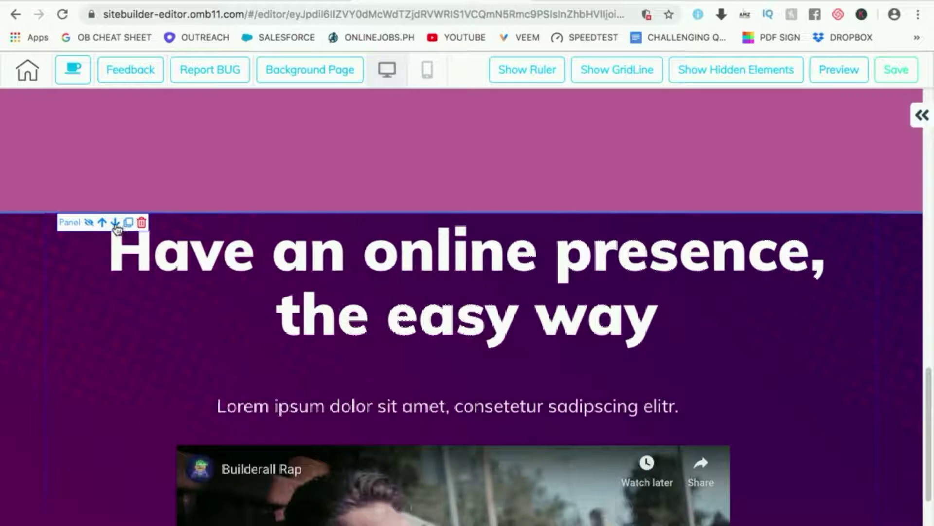
scroll(112, 253, up, 15)
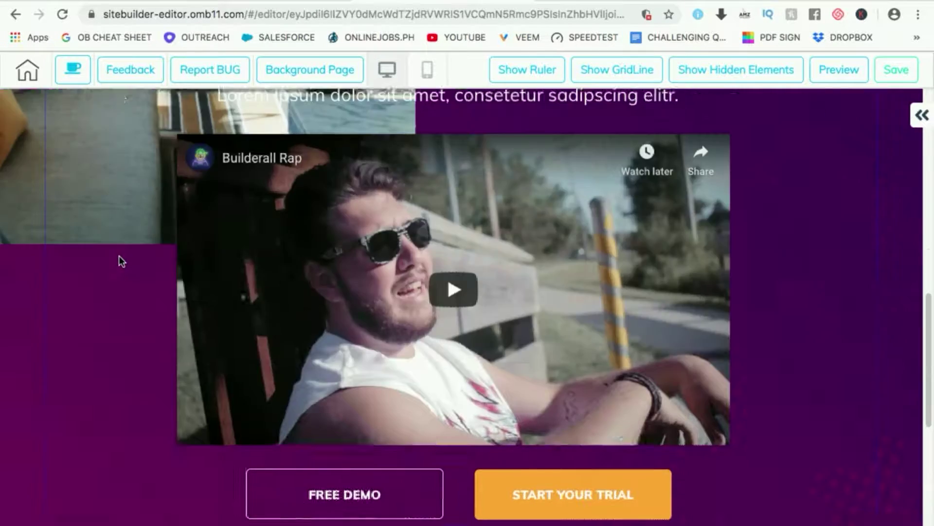
Step: Move the "Have an online presence, the easy way" panel up again, above the Search for Your Perfect Home panel
scroll(114, 276, down, 5)
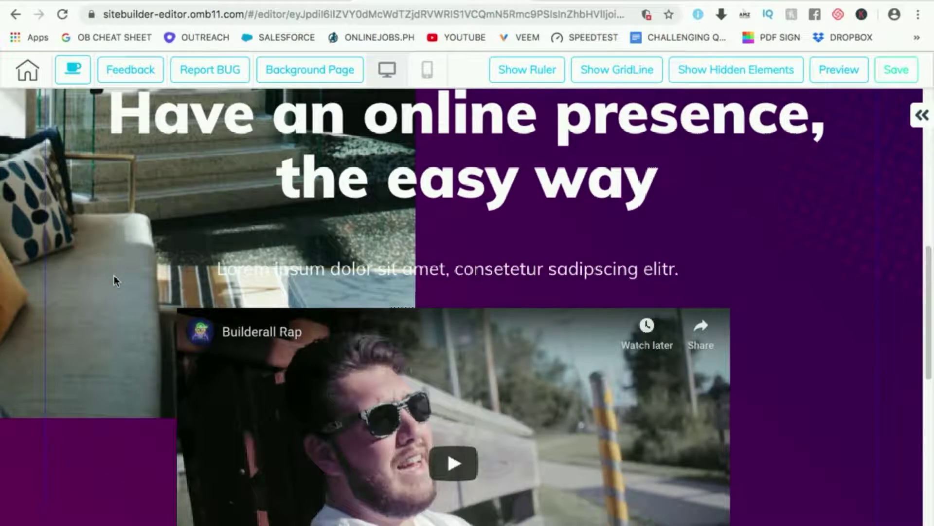
scroll(114, 276, up, 3)
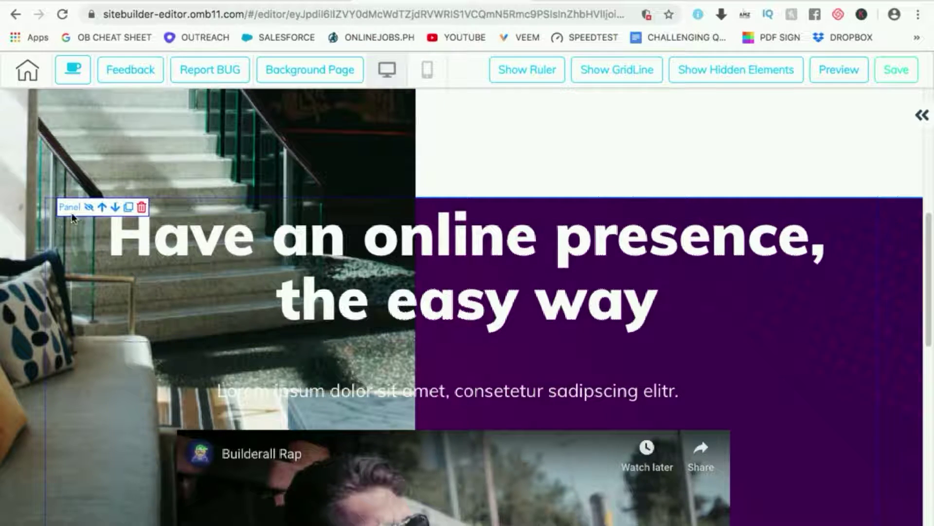
scroll(102, 210, down, 10)
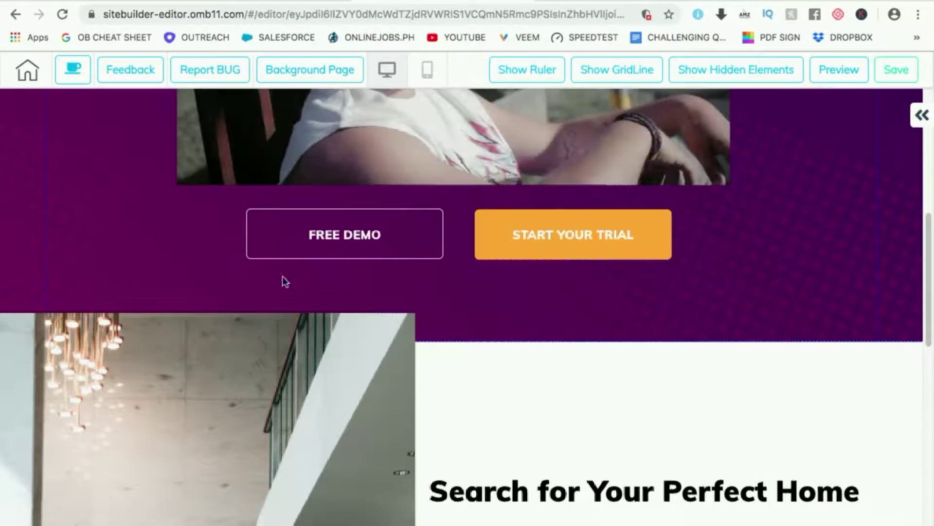
Step: Replace the "Have an online presence, the easy way" headline with "Everything you need to get where you always wanted to be!" copied from the real estate page
scroll(350, 302, up, 8)
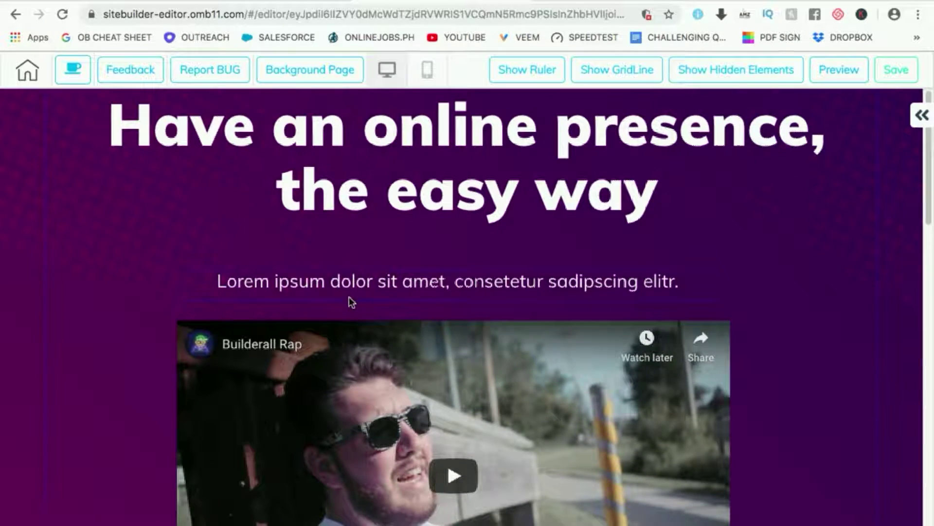
scroll(349, 301, down, 15)
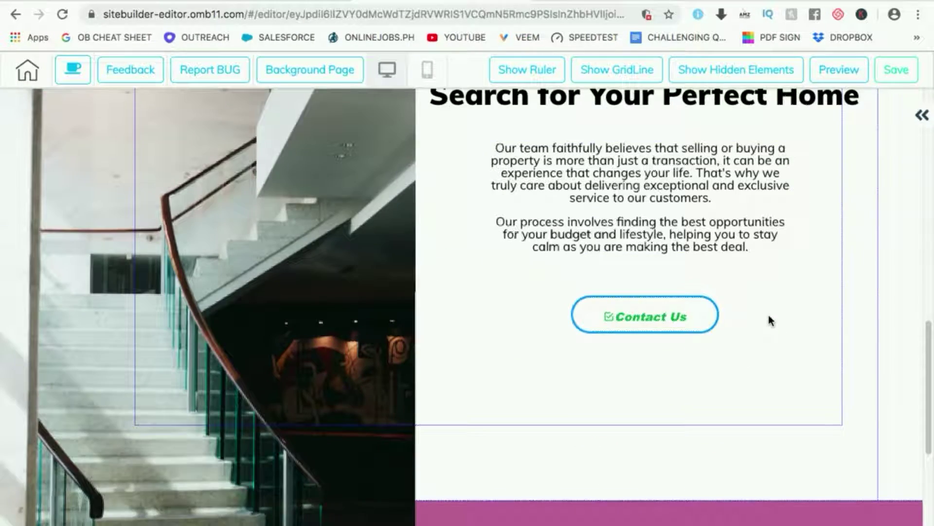
scroll(767, 318, down, 10)
scroll(759, 316, up, 14)
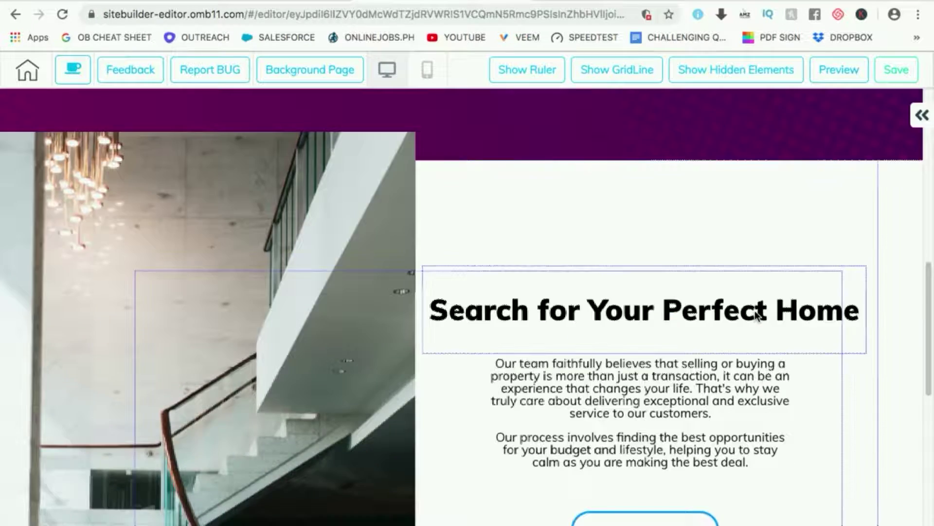
scroll(757, 315, up, 15)
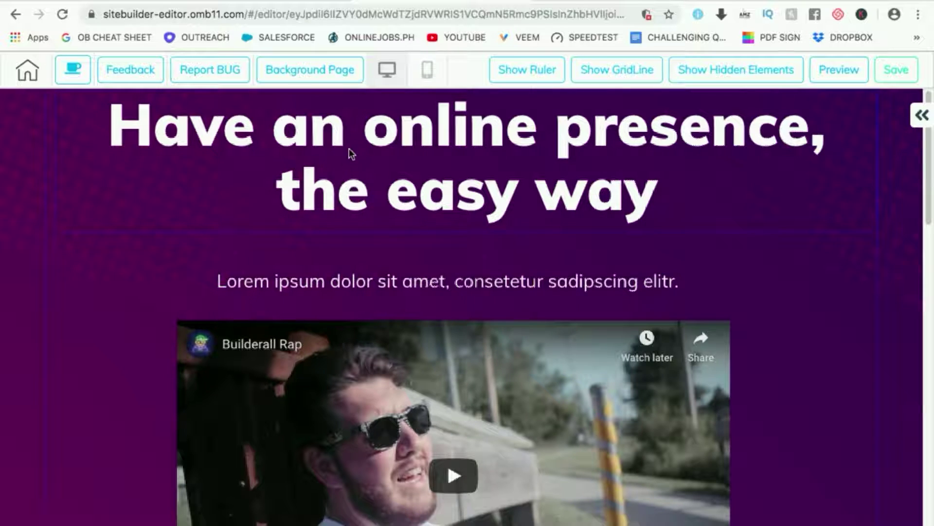
double_click(462, 142)
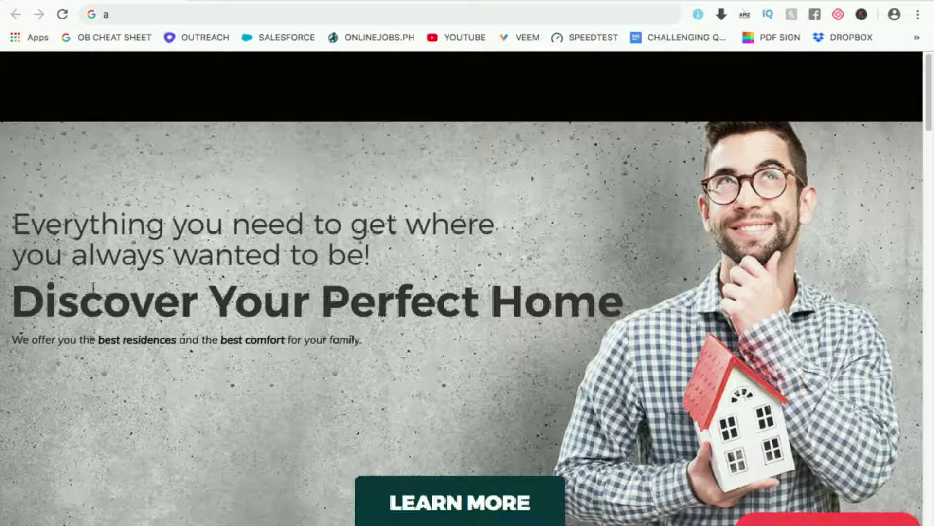
drag(14, 219, 321, 253)
right_click(302, 249)
click(370, 278)
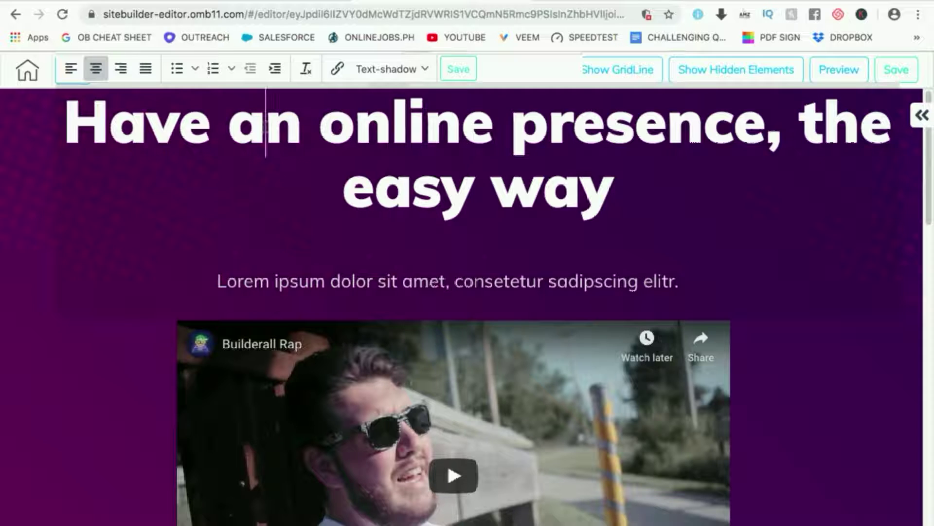
triple_click(266, 126)
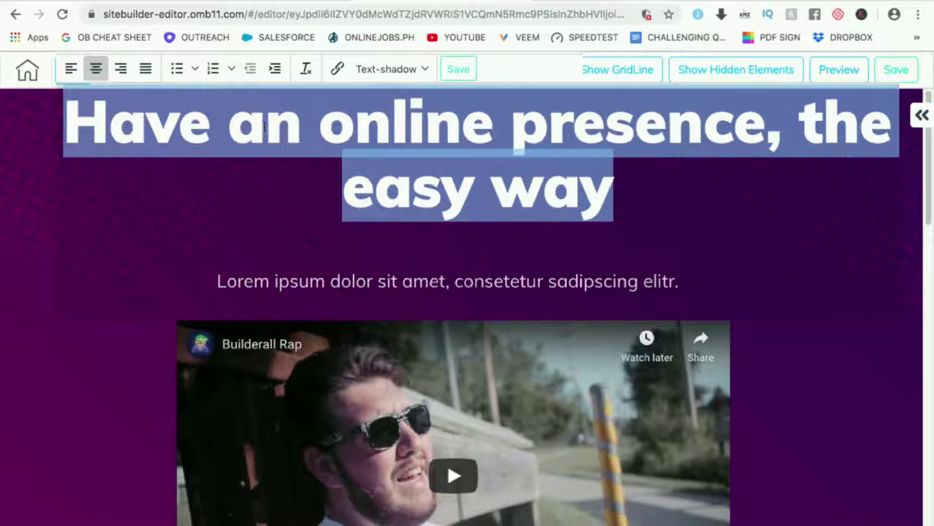
key(super+v)
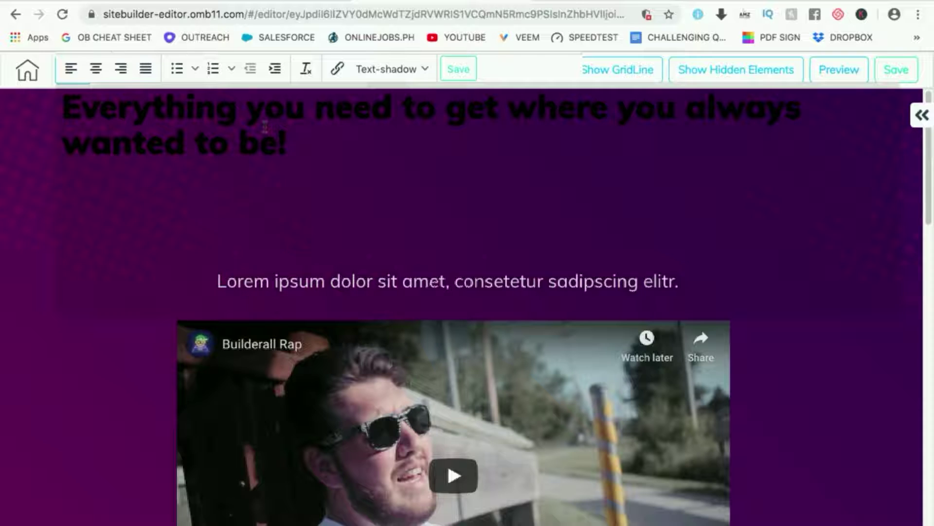
Step: Apply the Light text shadow to the whole pasted headline
triple_click(254, 141)
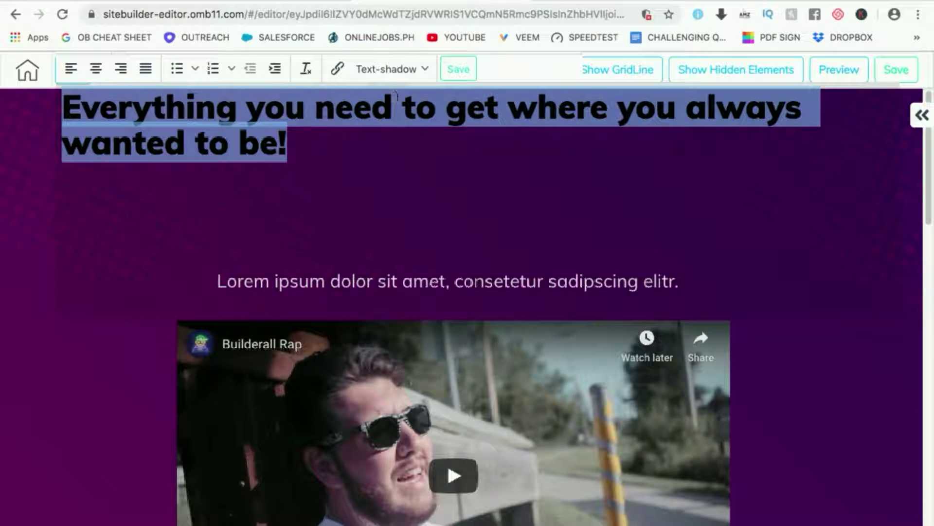
click(425, 73)
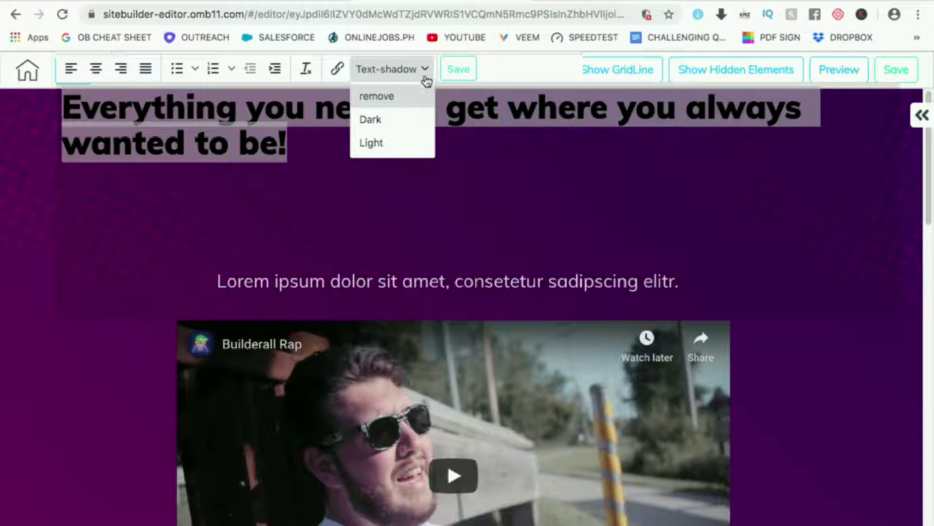
click(384, 143)
click(363, 199)
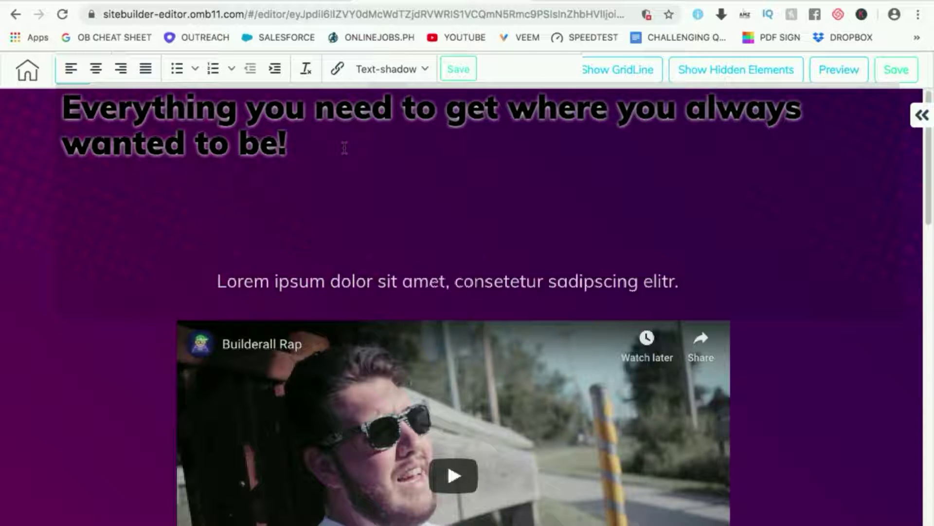
Step: Centre-align the headline and save the text edit
triple_click(136, 103)
click(95, 69)
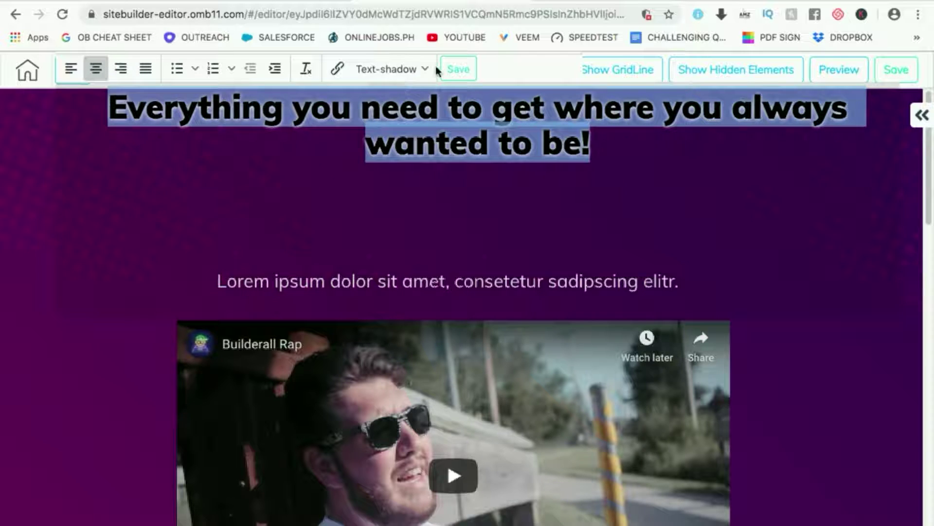
click(458, 79)
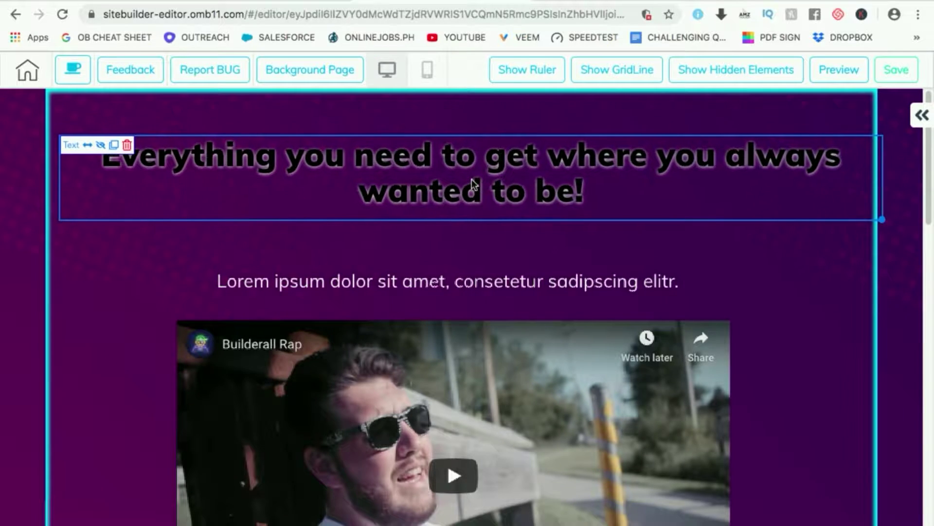
click(532, 252)
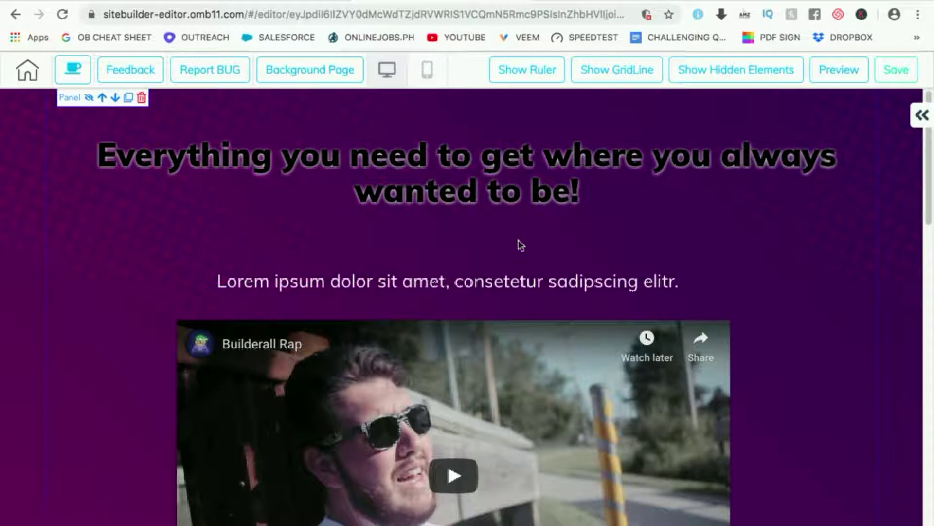
Step: Reopen the headline for editing, set its font size to 60px and save the text
double_click(424, 163)
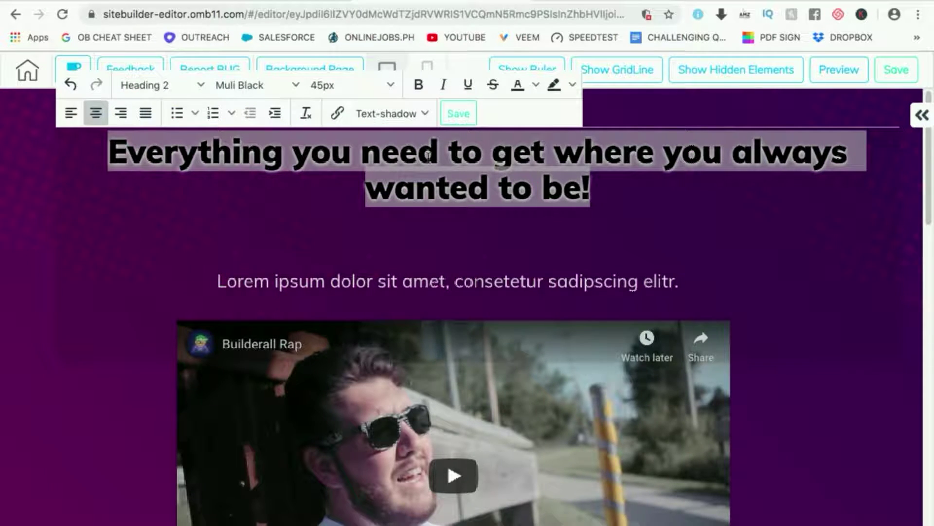
click(393, 87)
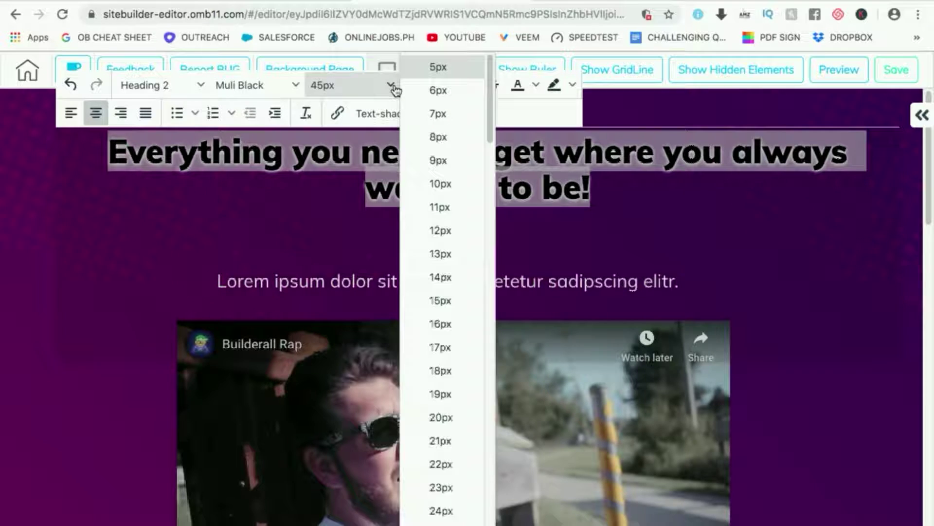
drag(491, 114, 494, 267)
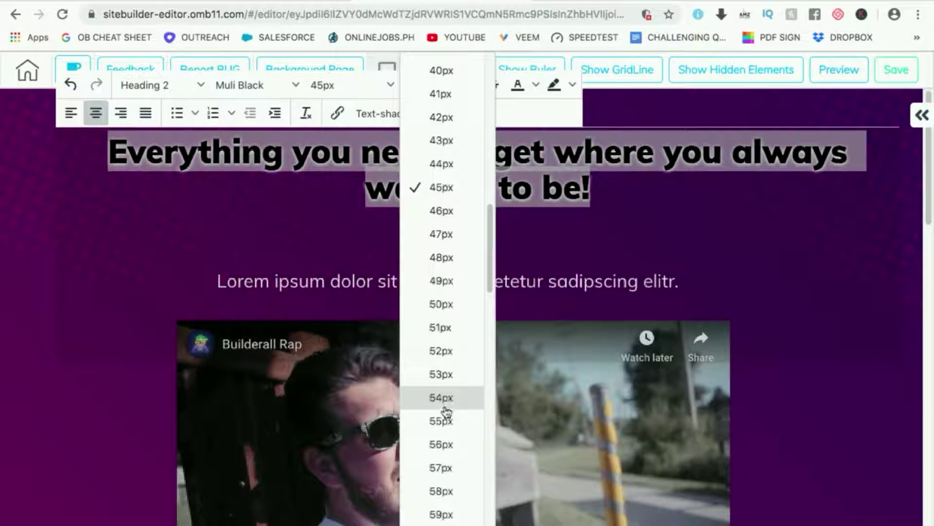
click(443, 422)
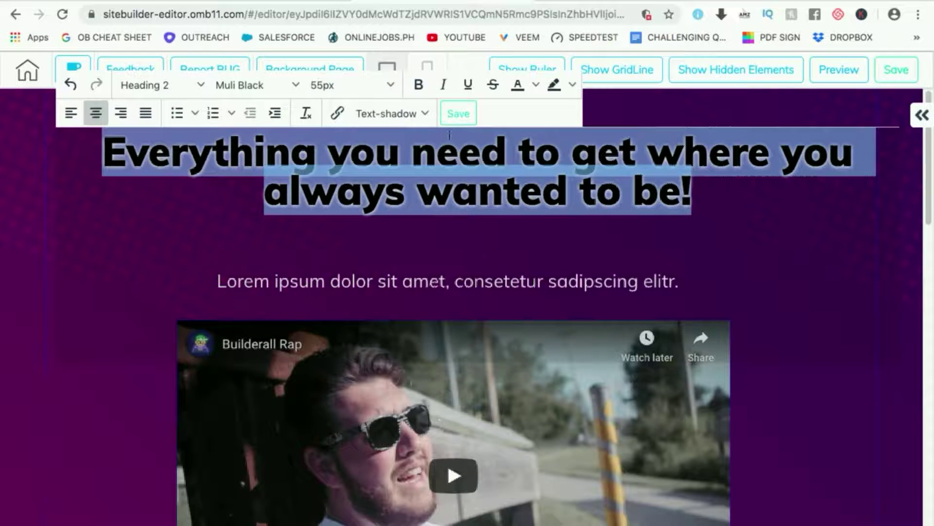
click(390, 85)
drag(489, 129, 487, 314)
click(452, 288)
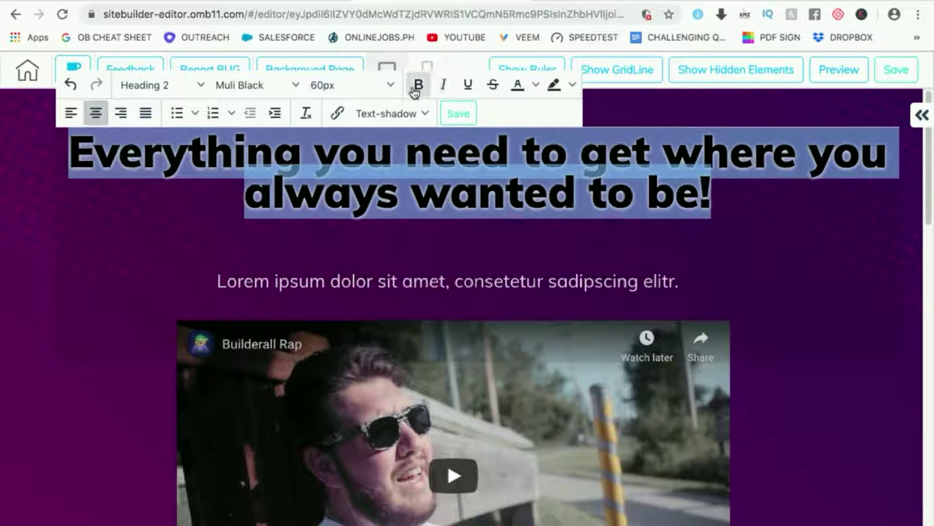
click(452, 115)
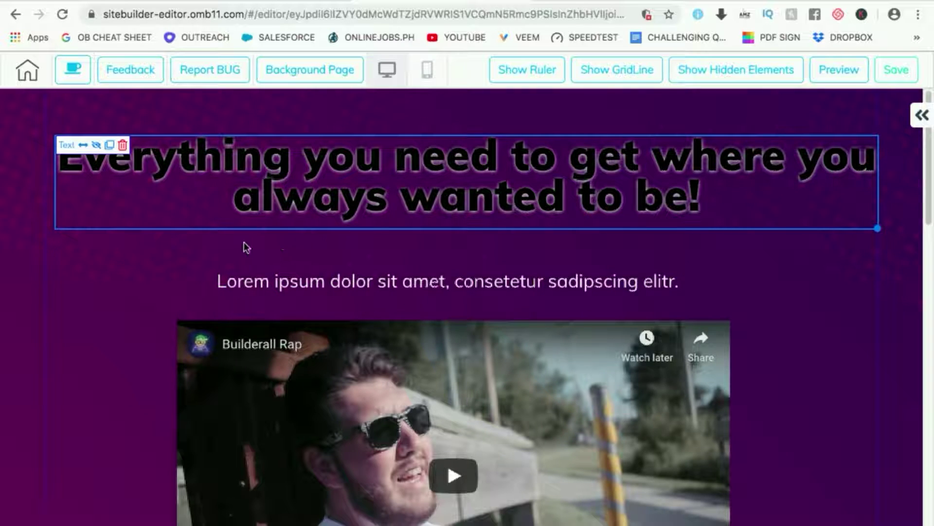
click(213, 250)
Step: Reopen the headline for editing and change its text colour to dark reddish brown
click(427, 187)
double_click(380, 165)
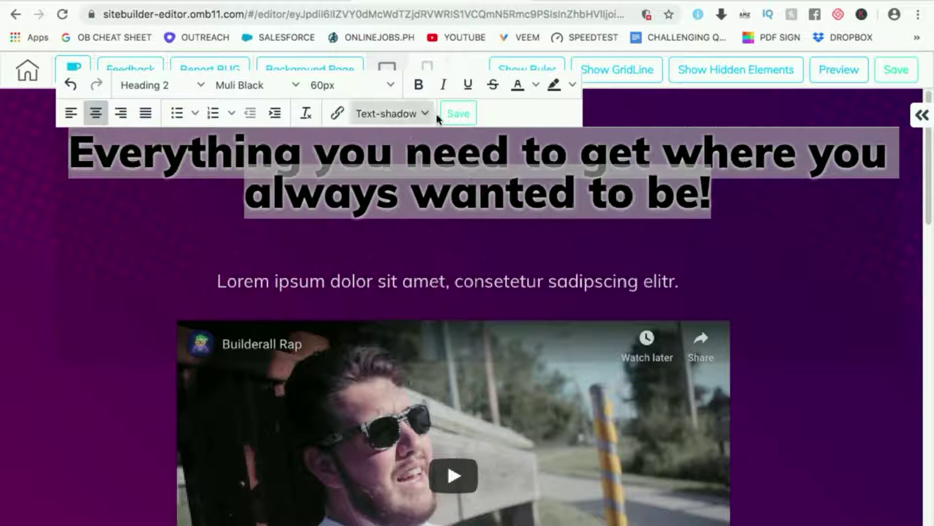
click(536, 86)
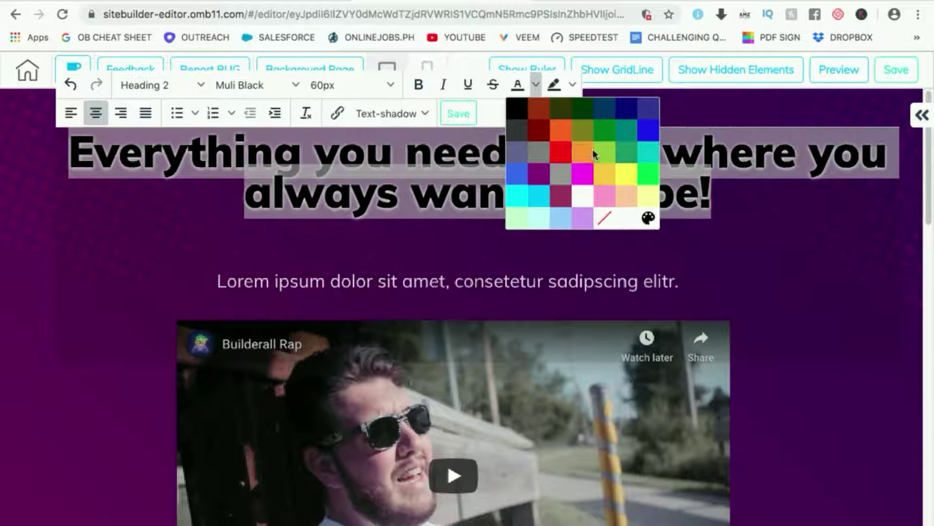
click(539, 115)
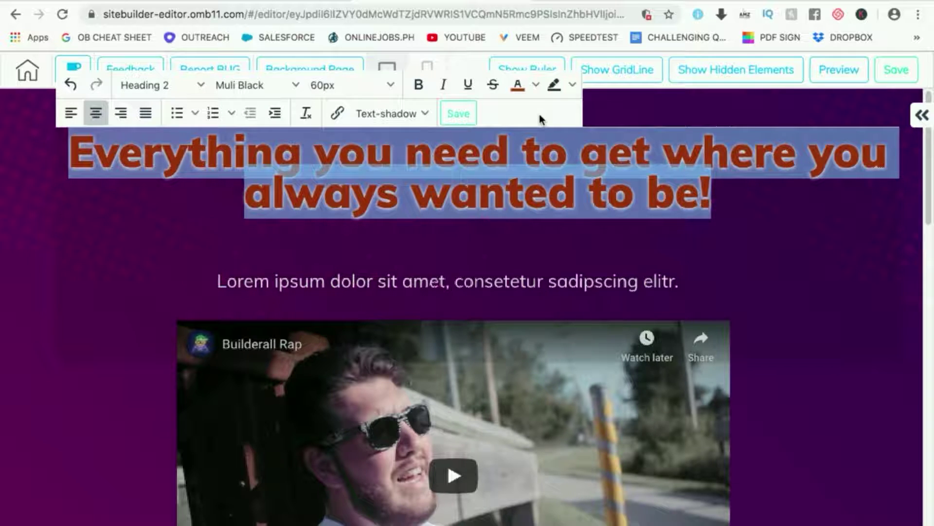
Step: Try the Heading 1, Heading 3, Heading 4, Heading 5 and Heading 6 styles on the headline, comparing them with Heading 2
click(205, 91)
click(191, 133)
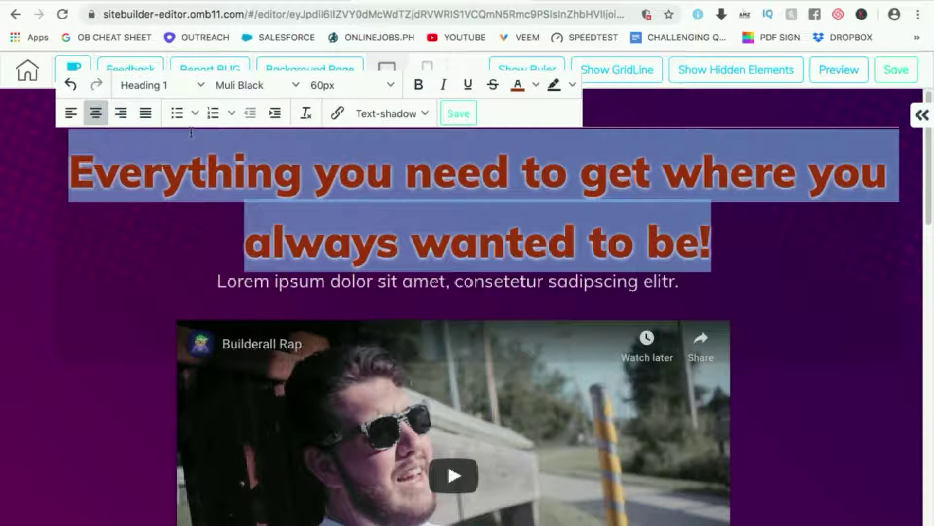
click(200, 86)
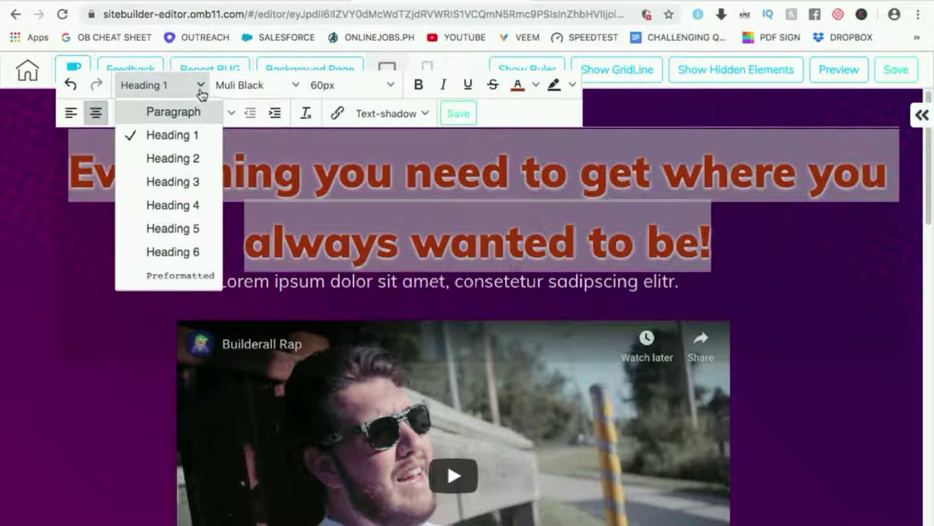
click(177, 181)
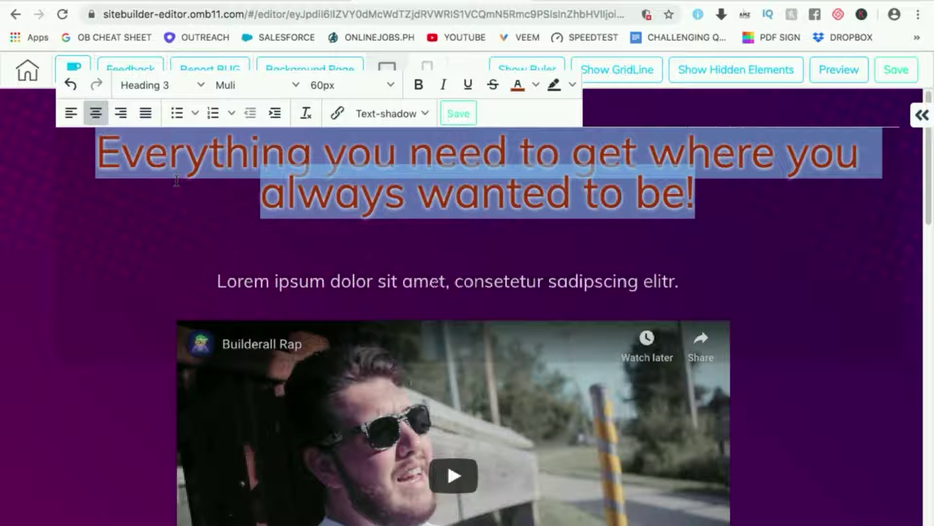
click(201, 88)
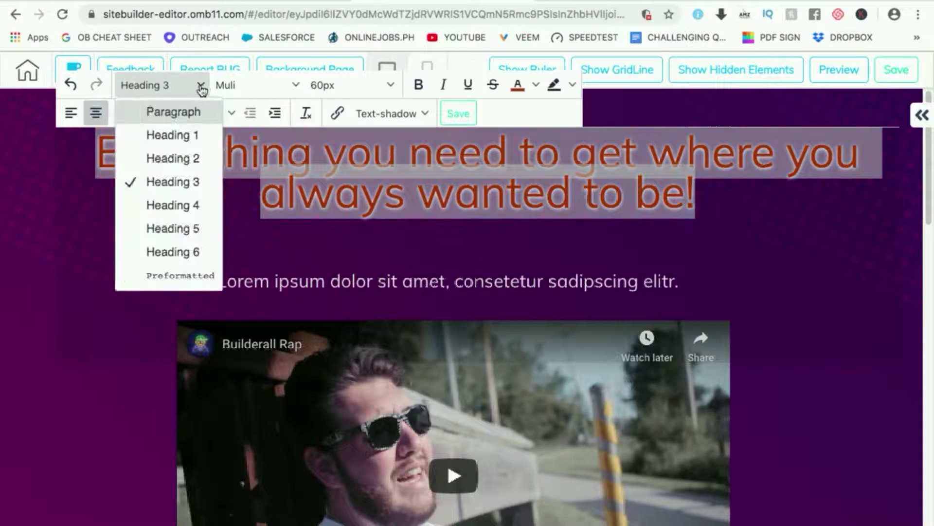
click(173, 206)
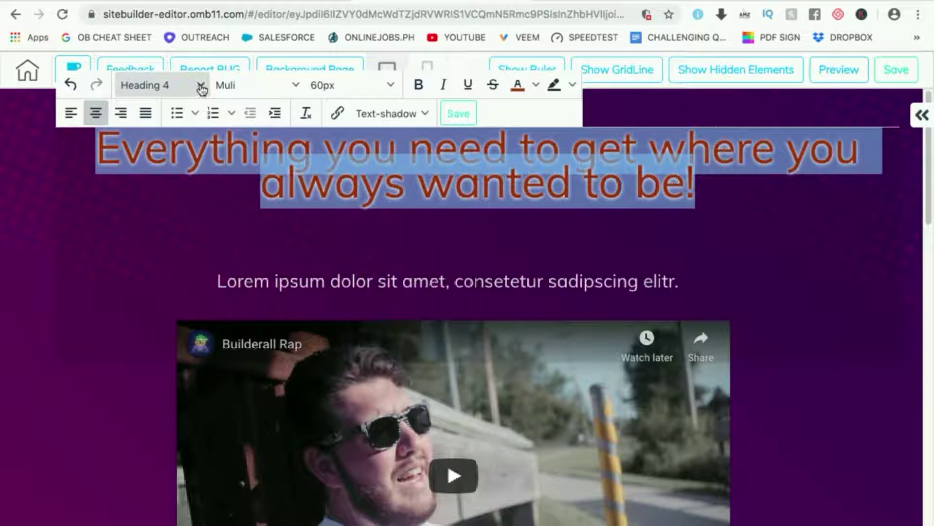
click(199, 85)
click(175, 229)
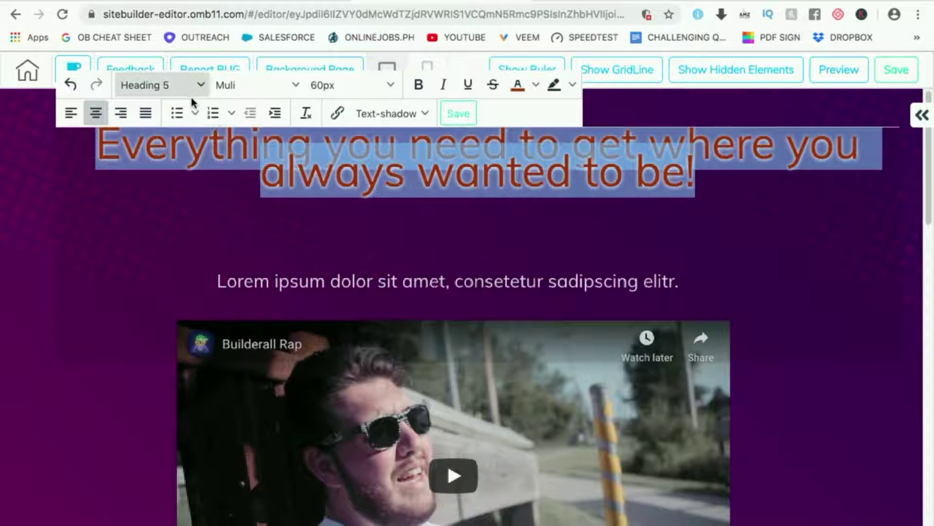
click(201, 84)
click(175, 252)
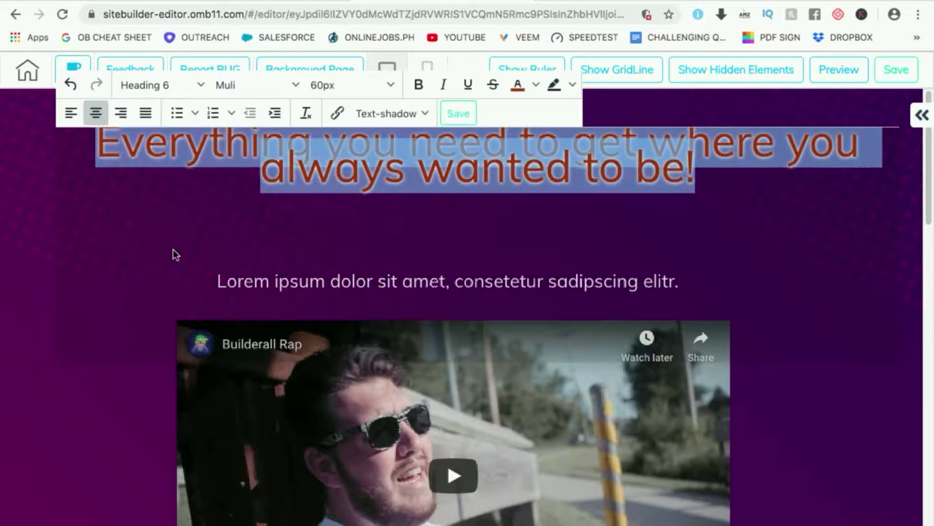
click(200, 87)
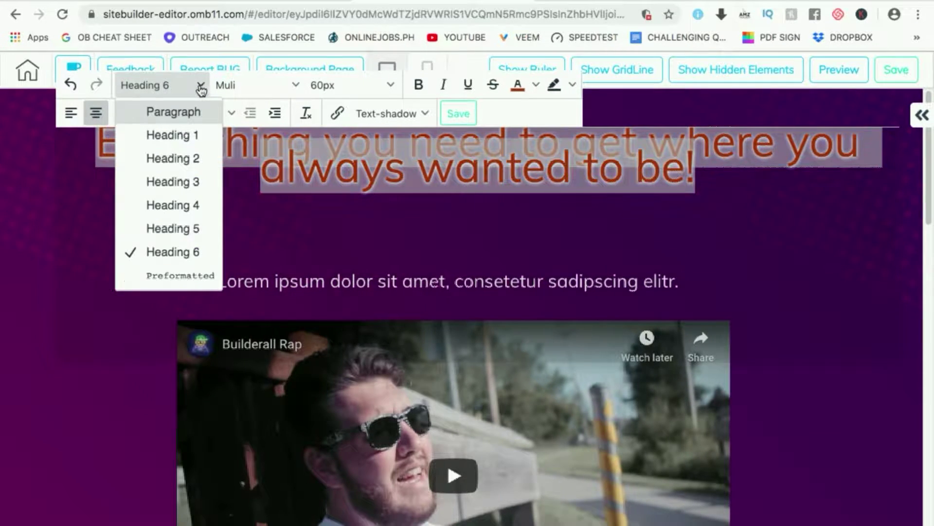
click(180, 156)
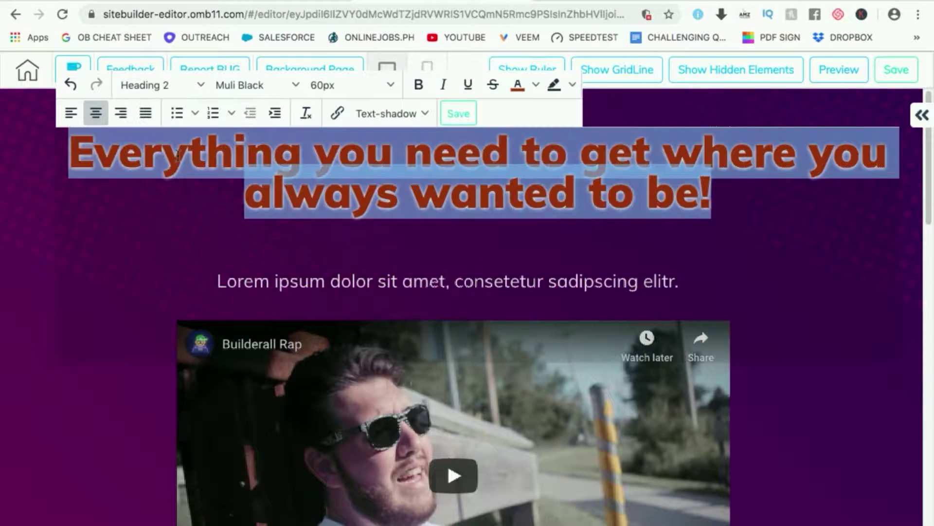
click(202, 86)
click(176, 136)
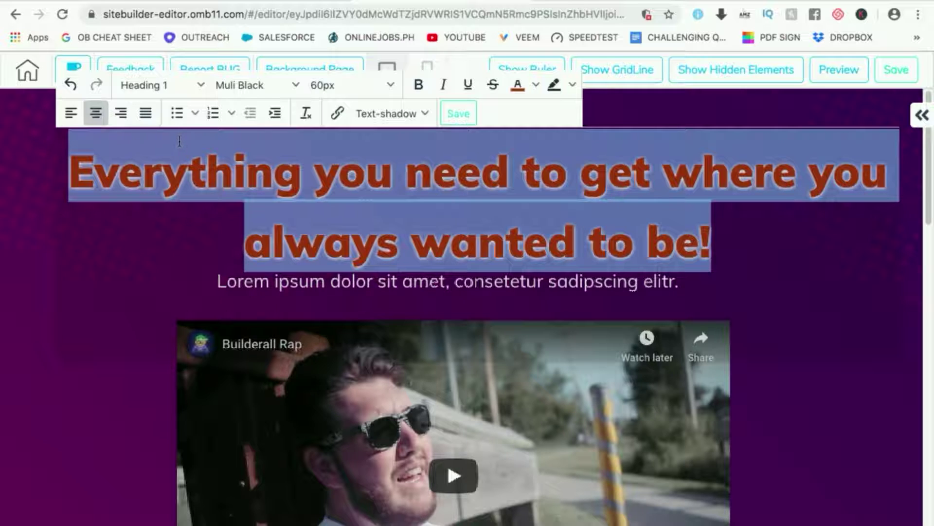
Step: Set the headline's style to Heading 2 and save the text edit
click(201, 85)
click(171, 157)
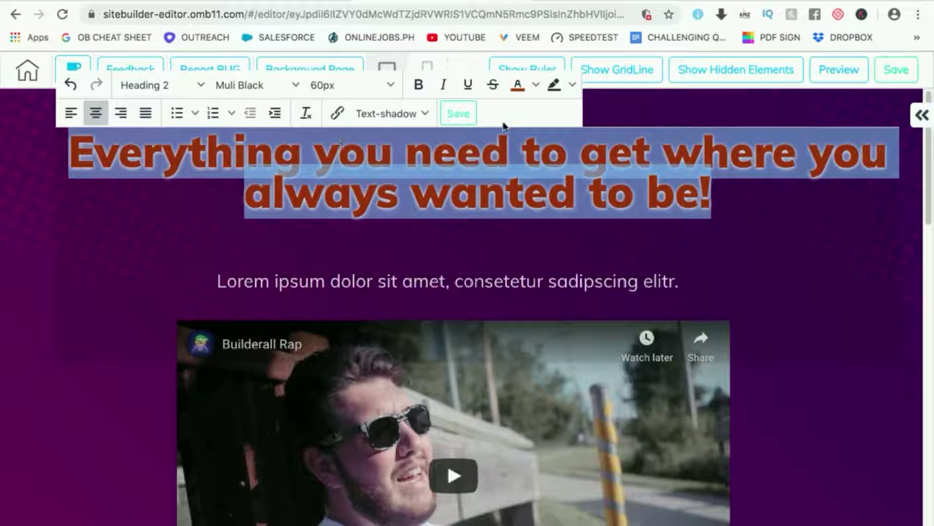
click(460, 113)
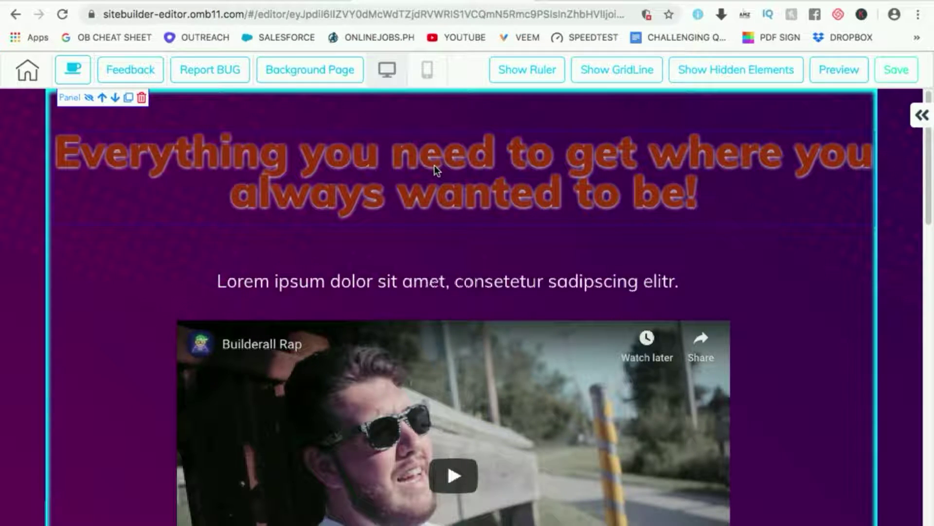
Step: Reopen the headline for editing and try blue and bright yellow as its text colour
click(407, 163)
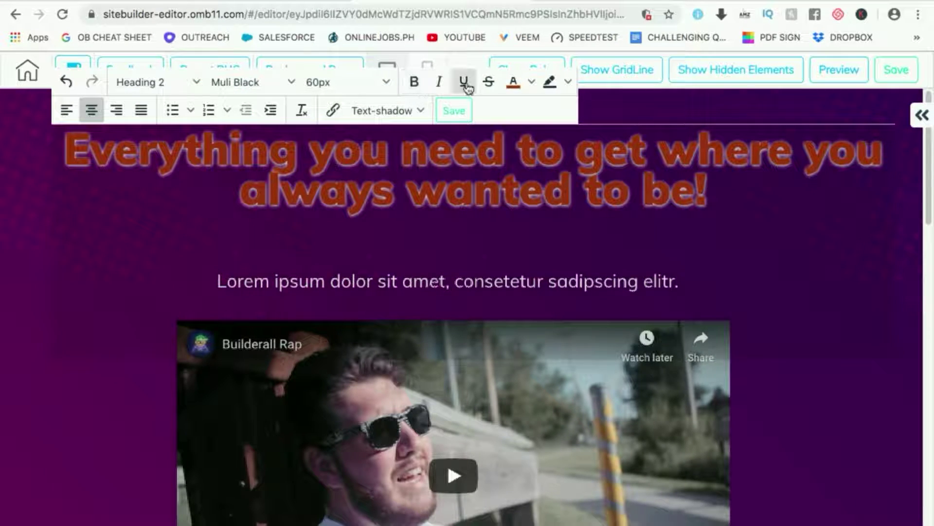
click(532, 83)
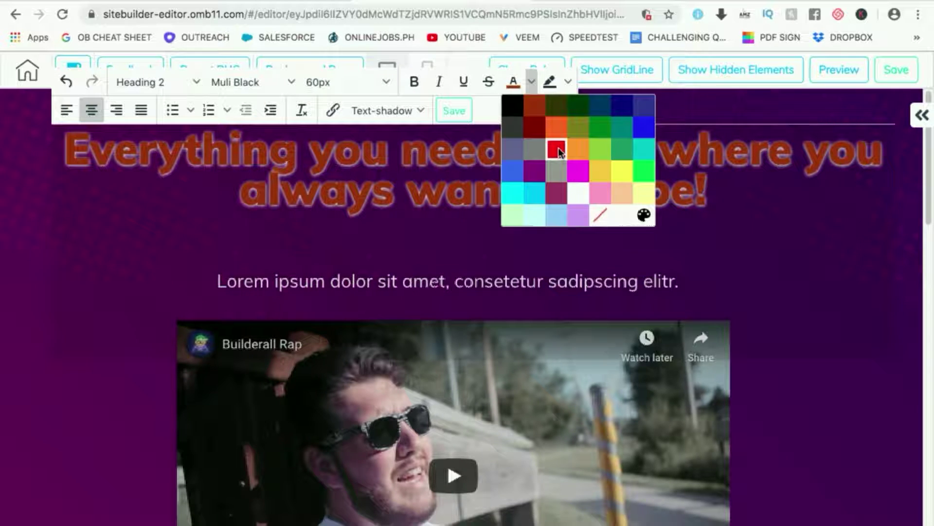
click(513, 172)
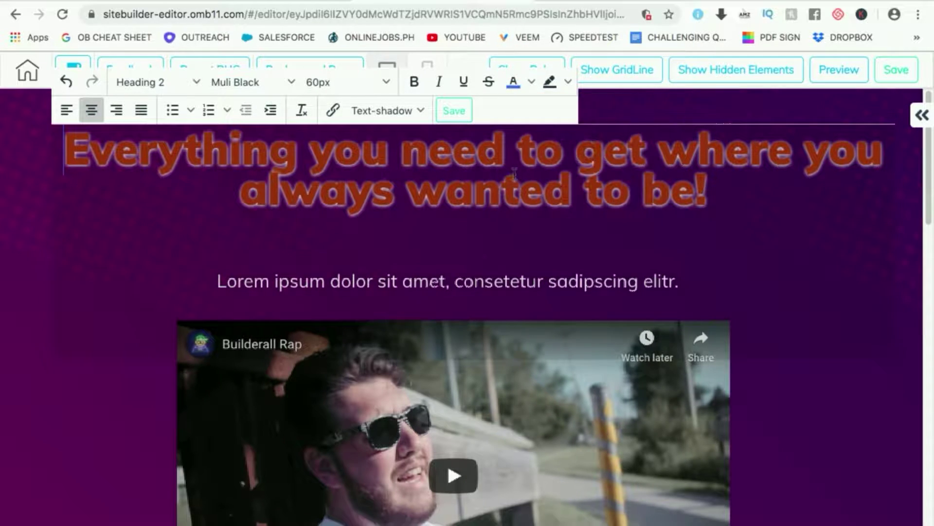
triple_click(510, 164)
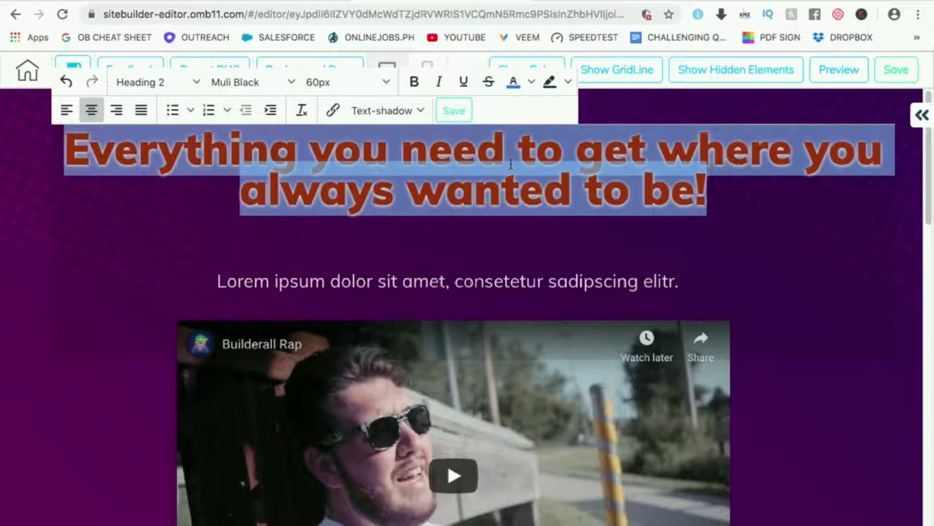
click(532, 84)
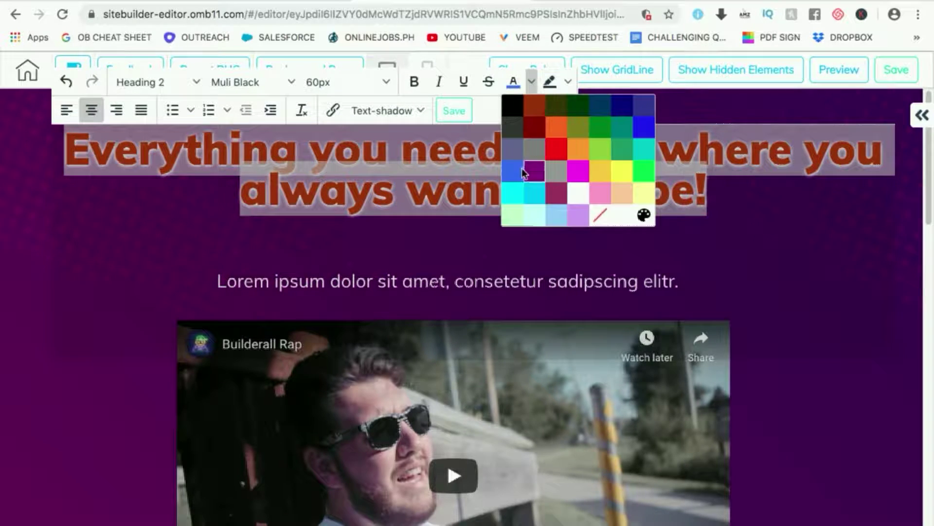
click(514, 172)
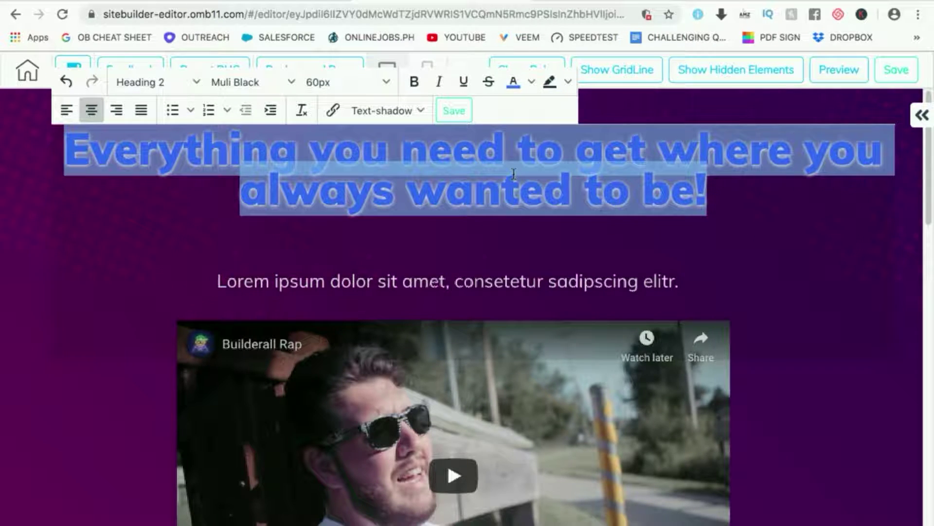
click(530, 87)
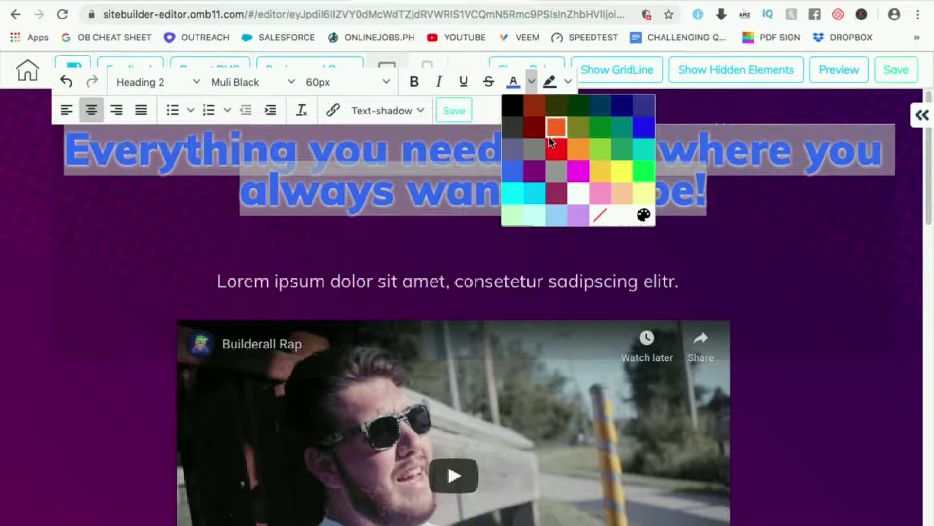
click(622, 170)
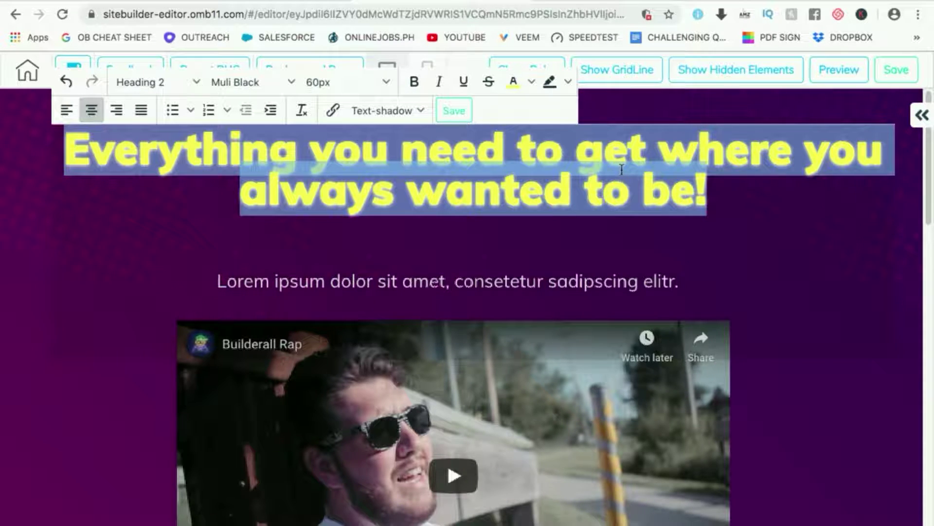
Step: Set the headline's text colour to golden yellow and save the text edit
click(532, 83)
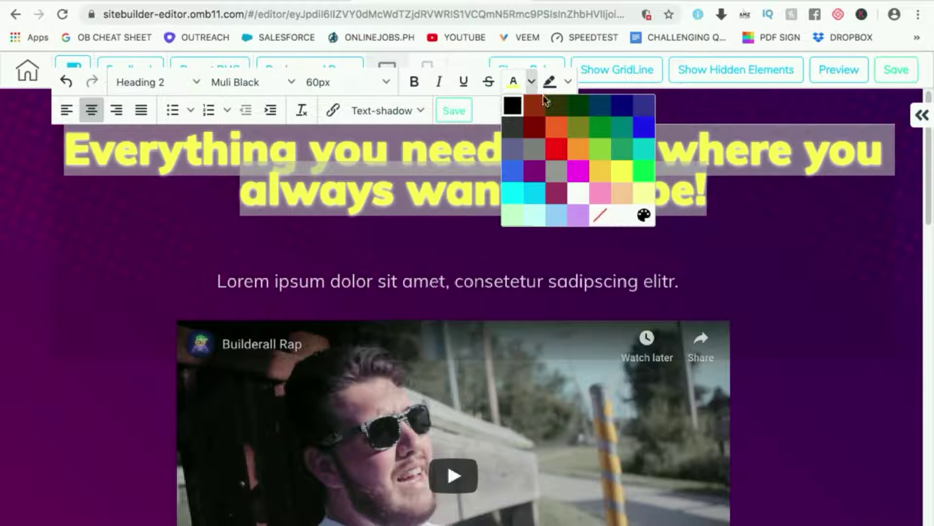
click(606, 169)
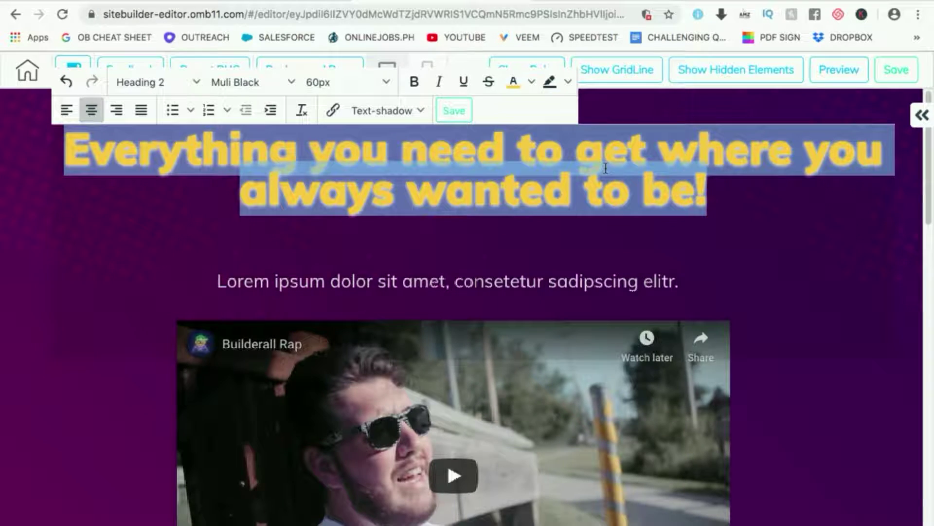
click(454, 110)
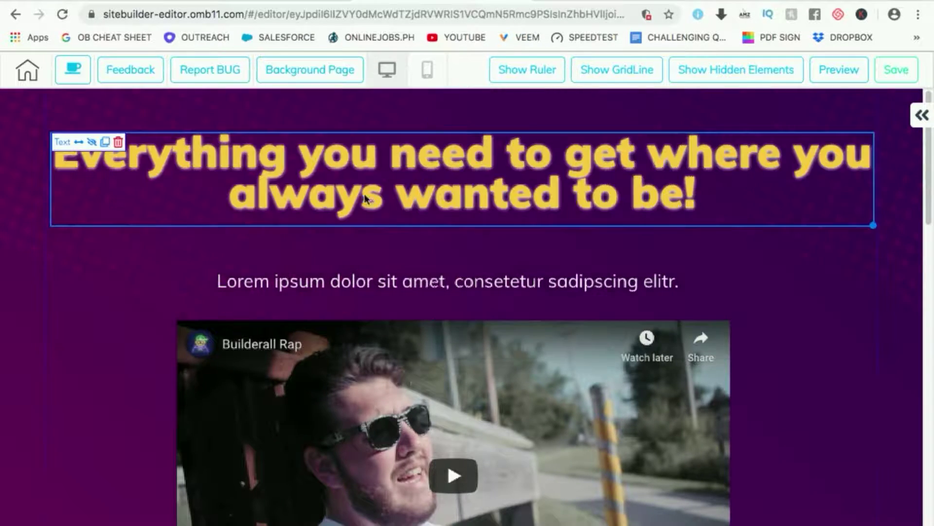
click(137, 320)
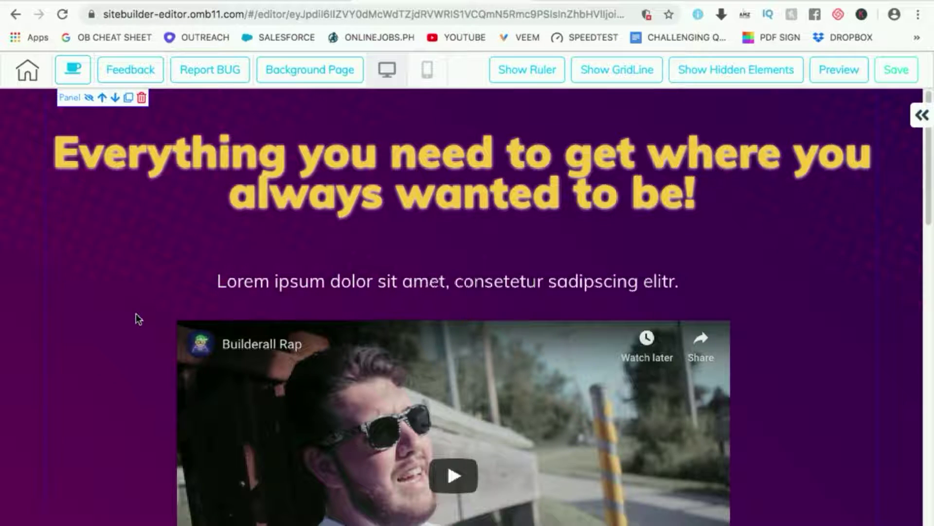
Step: Switch to the real-estate page and copy the sentence "We offer you the best residences and the best comfort for your family."
scroll(132, 322, down, 2)
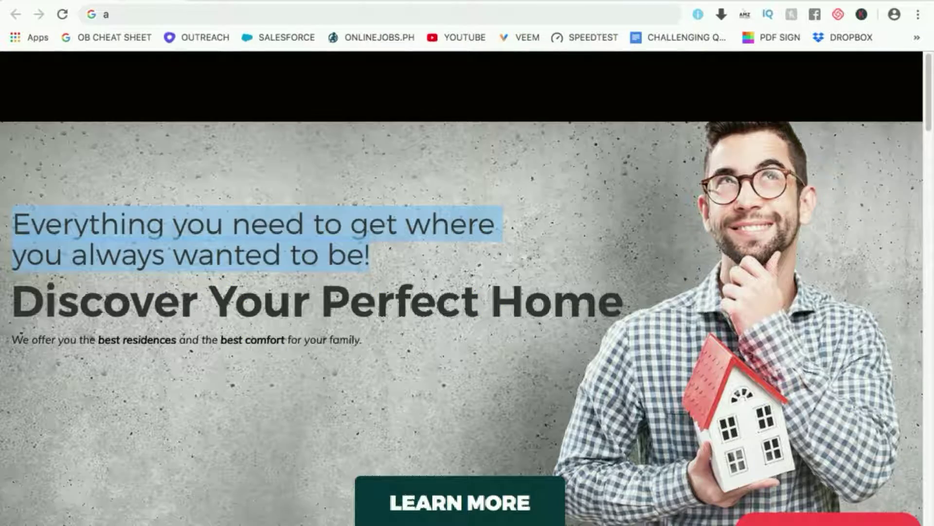
scroll(186, 295, down, 9)
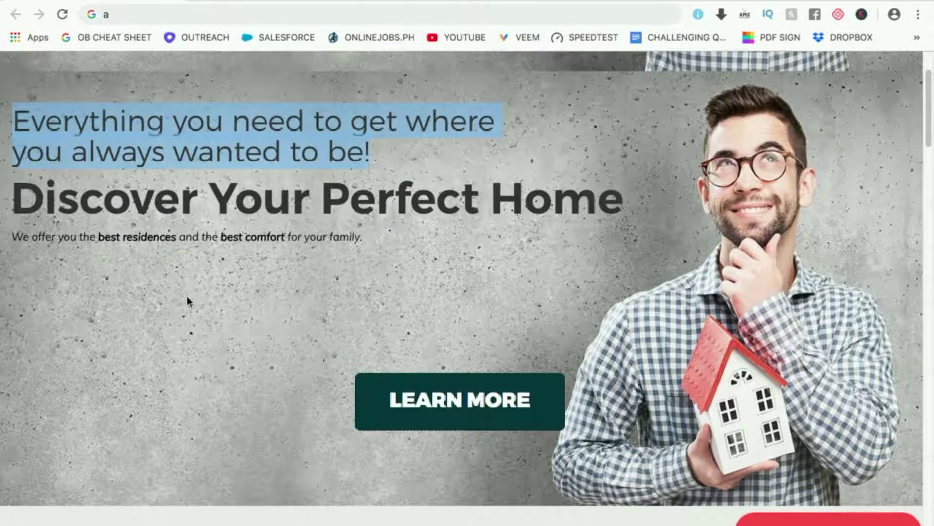
scroll(186, 294, down, 2)
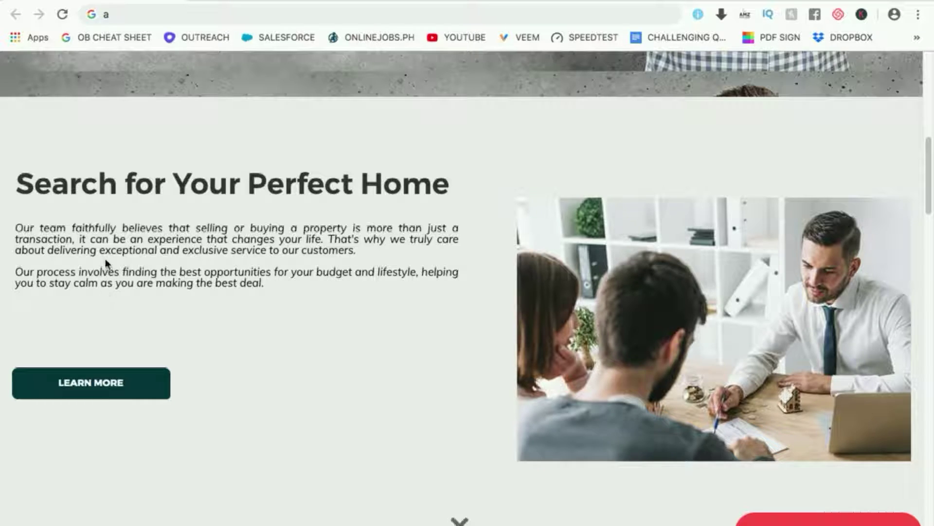
scroll(162, 237, up, 6)
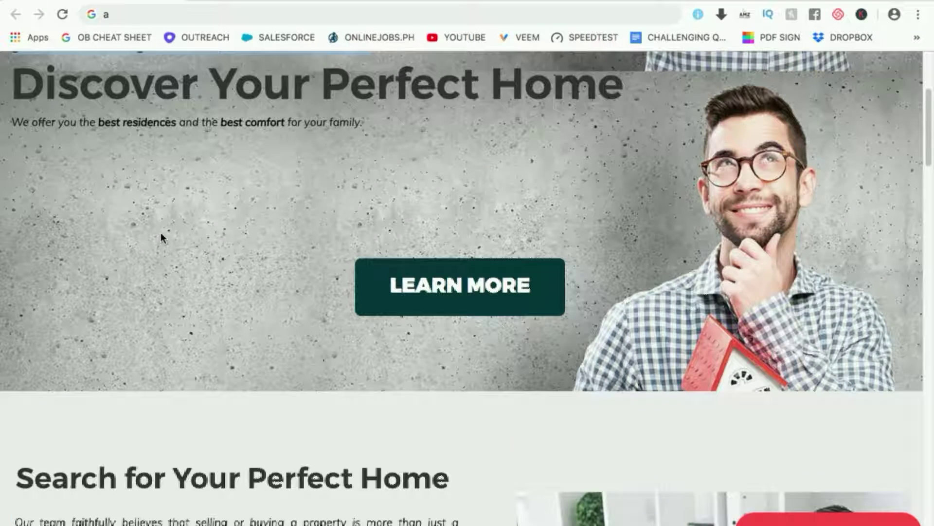
triple_click(141, 120)
right_click(141, 118)
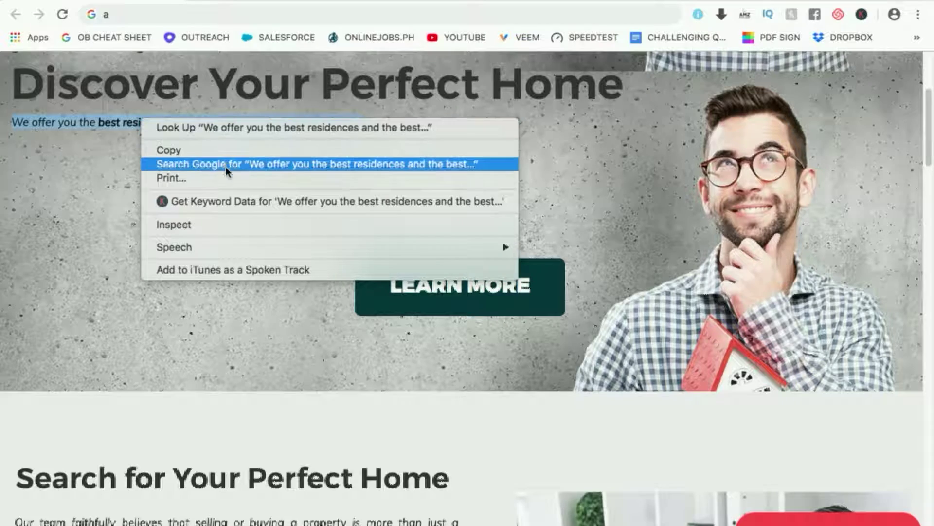
click(216, 149)
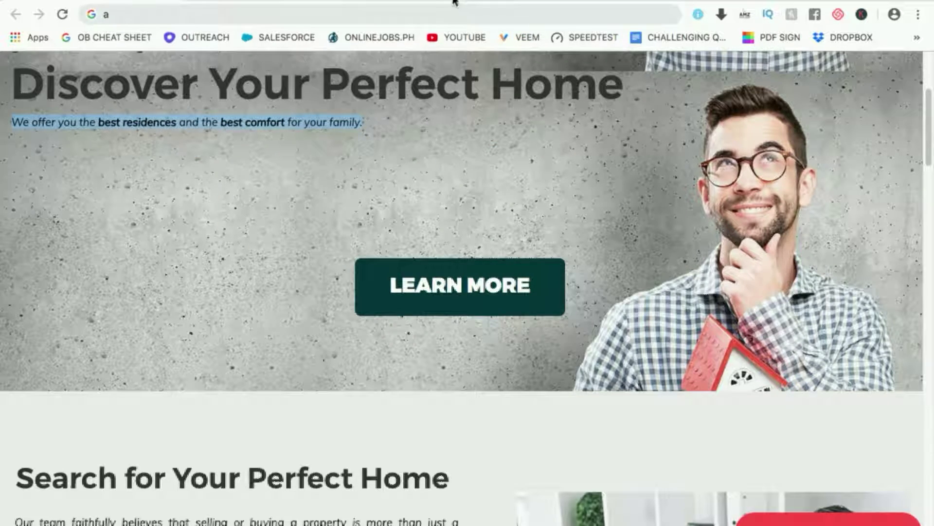
Step: Return to the site editor and replace the "Lorem ipsum" subheading above the video with the copied sentence
click(456, 2)
double_click(431, 226)
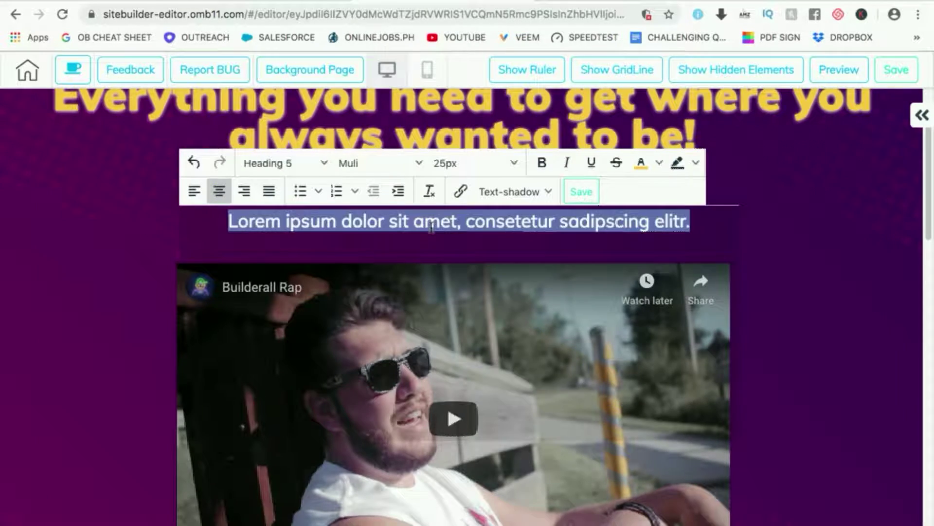
key(ctrl+v)
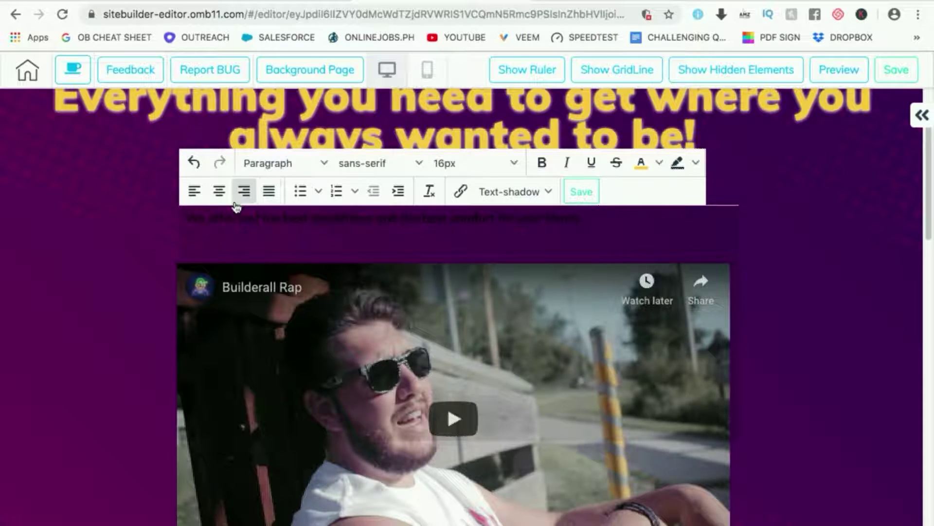
Step: Change the pasted subheading's text colour to golden yellow and centre it
click(659, 163)
click(769, 275)
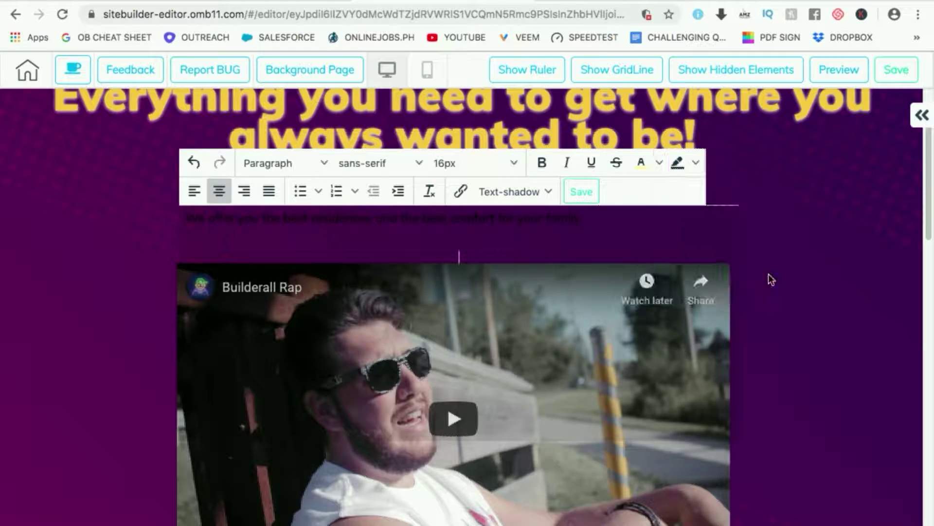
triple_click(516, 219)
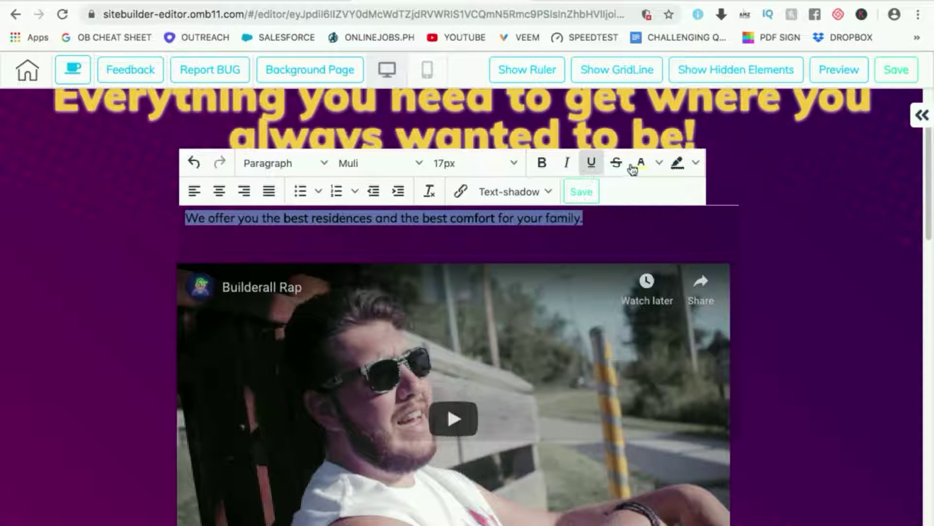
click(660, 164)
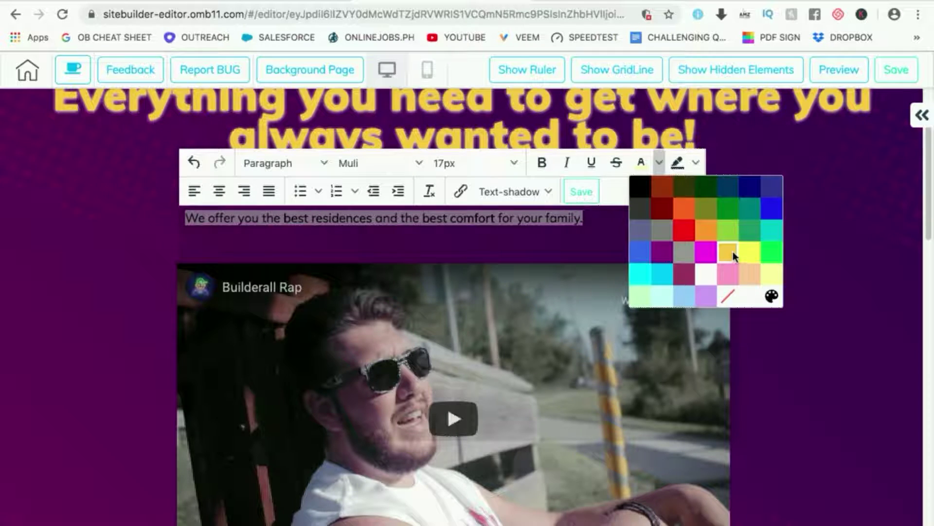
click(735, 252)
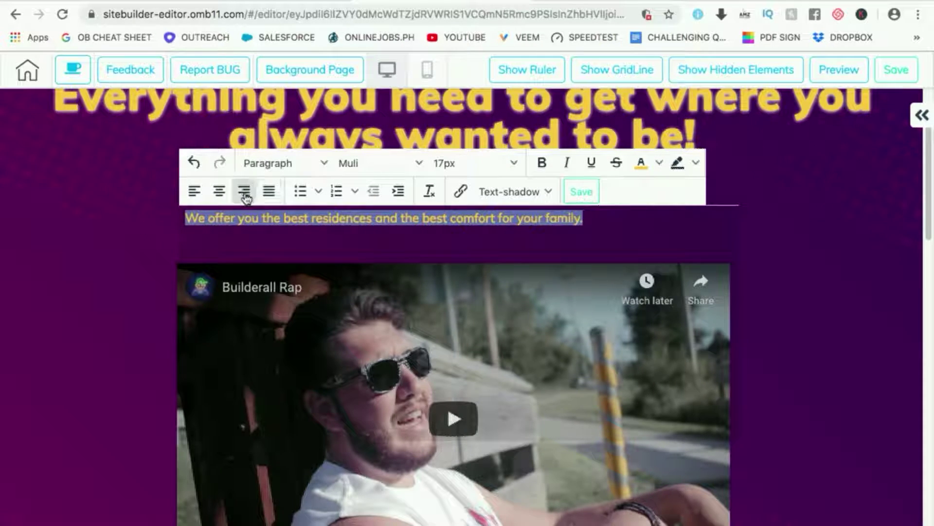
click(220, 194)
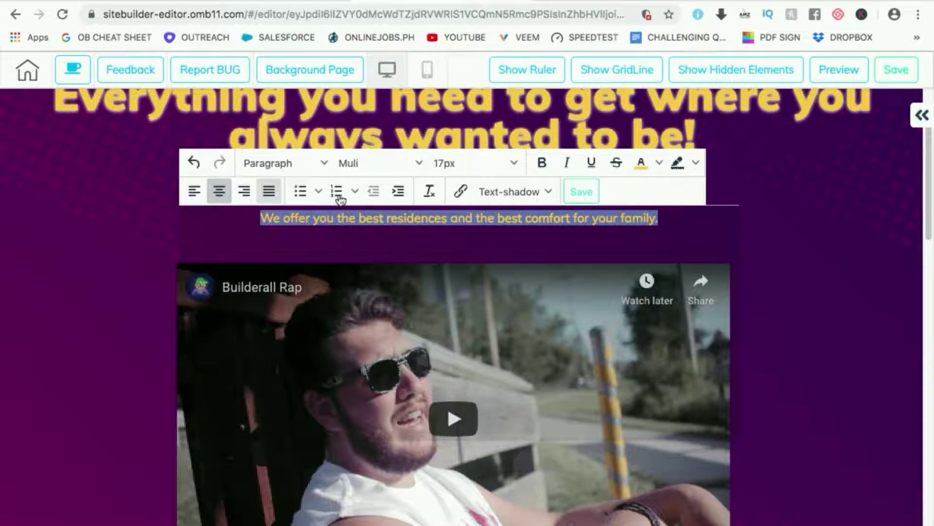
Step: Try font sizes of 25px and 20px on the subheading
click(519, 169)
drag(616, 135, 617, 175)
click(603, 297)
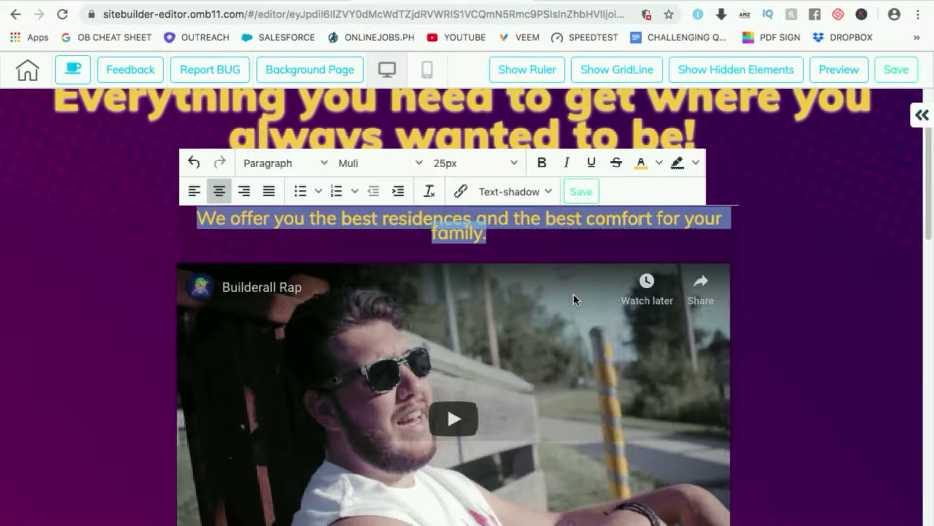
click(515, 165)
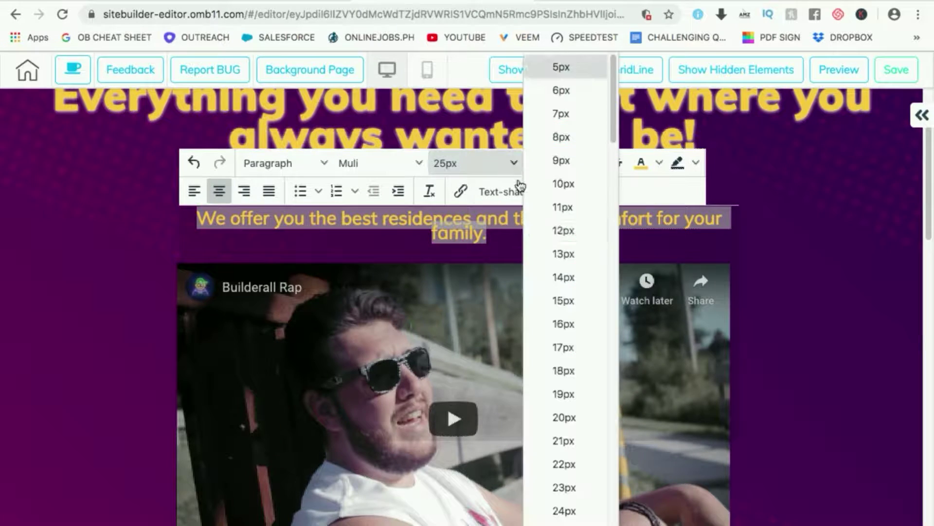
click(567, 417)
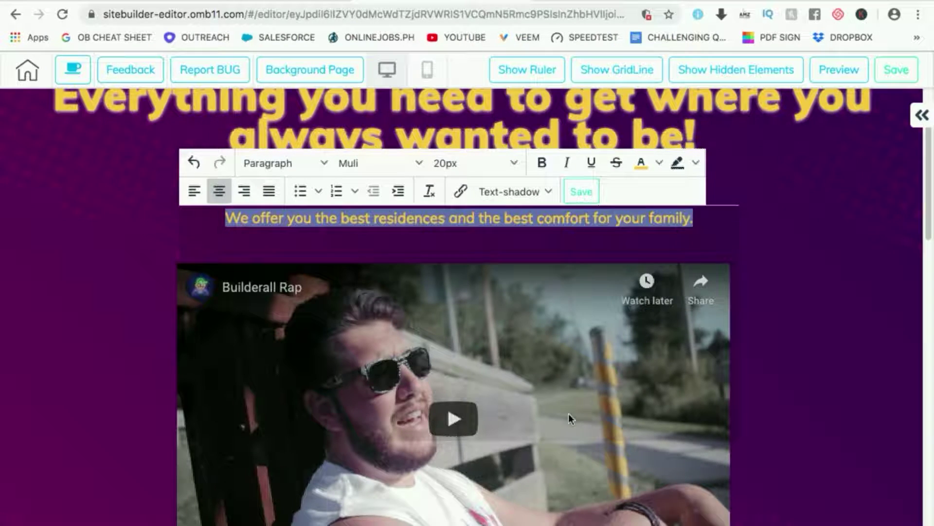
Step: Set the subheading's font size to 23px and save the text edit
click(513, 163)
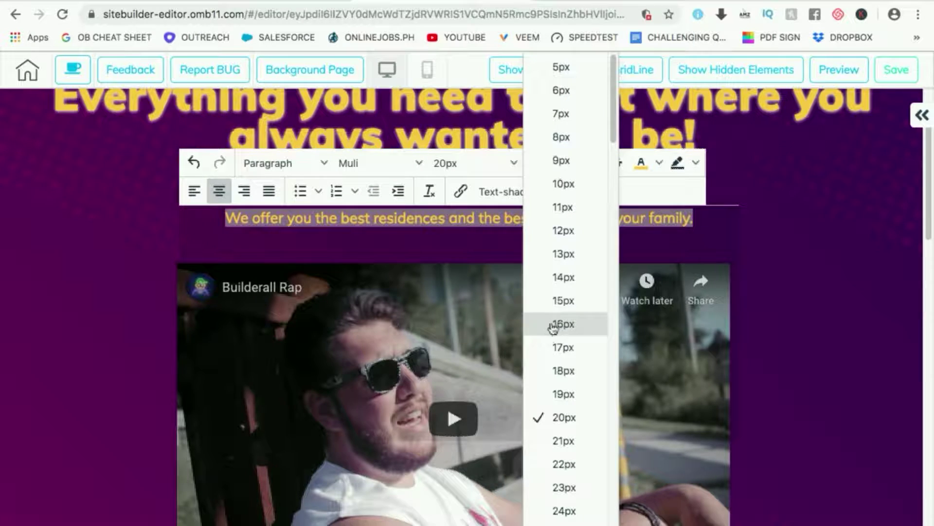
click(572, 487)
click(587, 190)
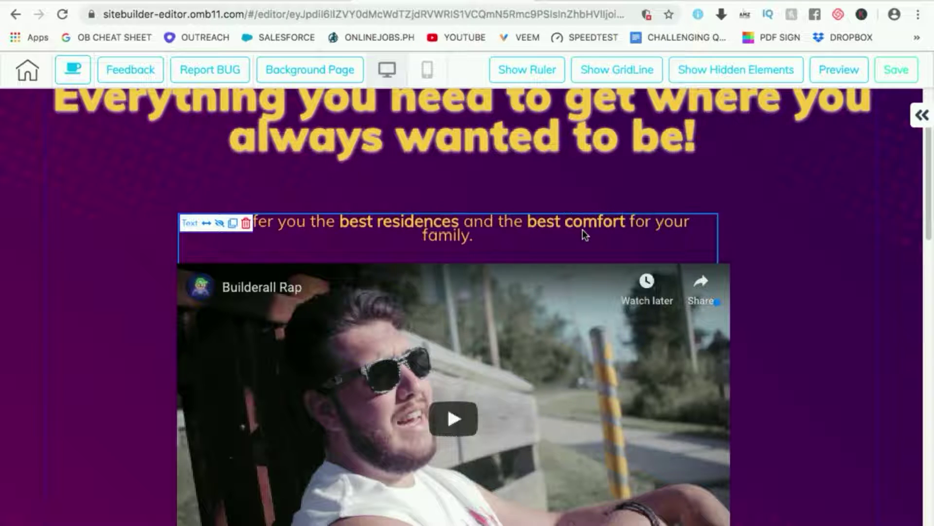
Step: Reposition the subheading between the headline and the video, and widen its text box so the sentence fits on one line
drag(582, 230, 584, 190)
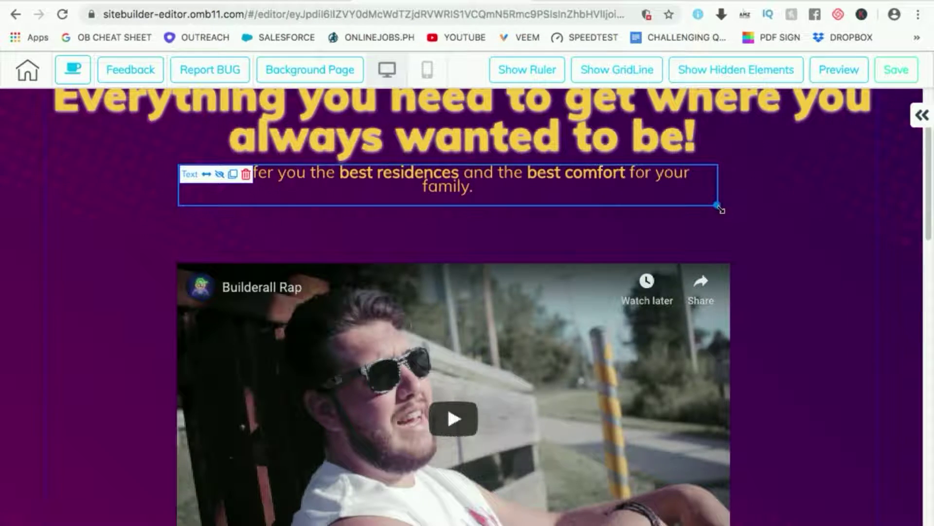
drag(717, 206, 737, 209)
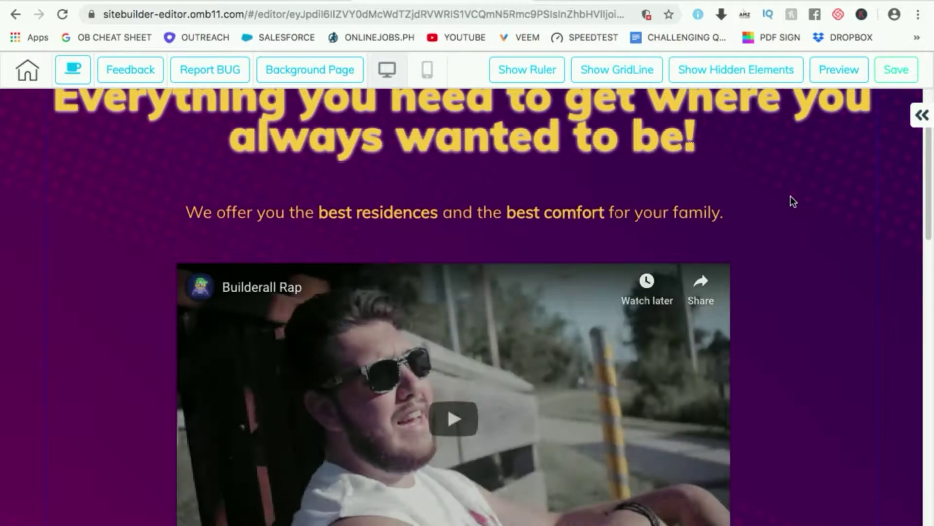
scroll(789, 207, down, 2)
scroll(788, 196, down, 3)
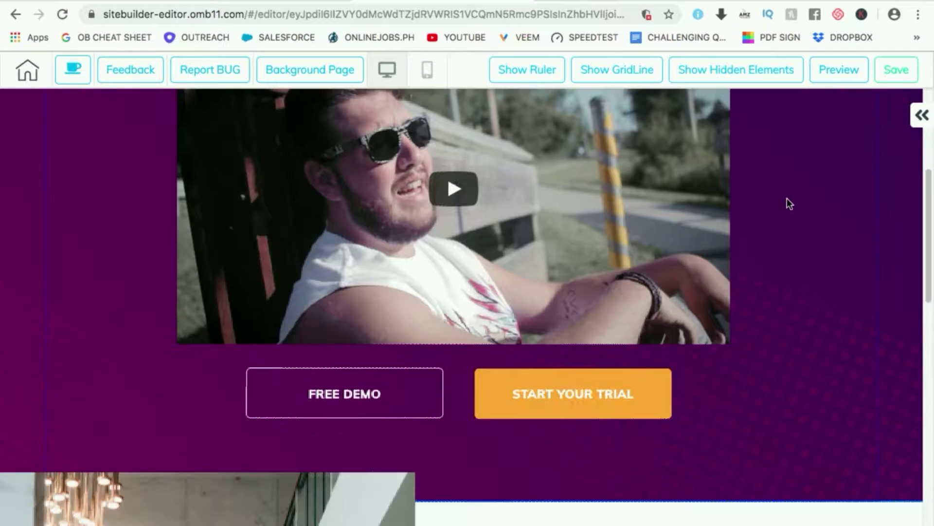
scroll(788, 196, up, 1)
scroll(783, 203, up, 1)
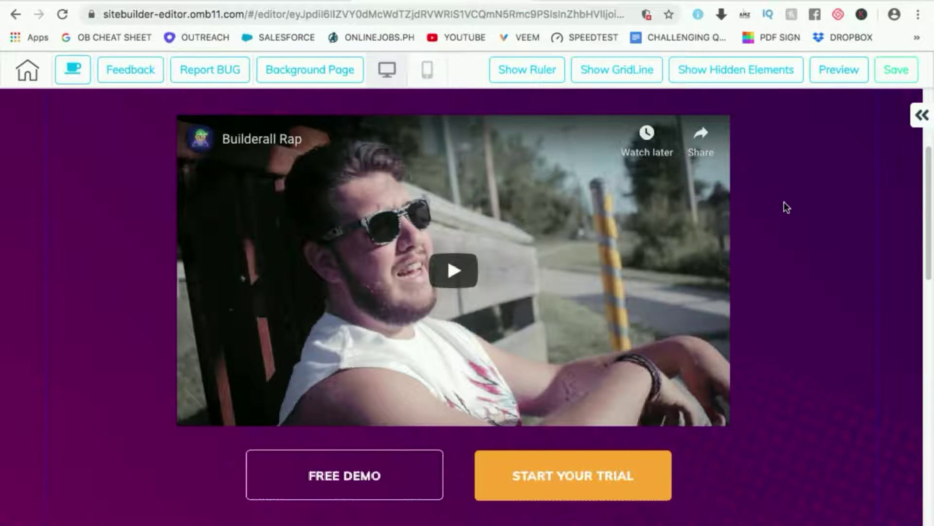
scroll(776, 267, down, 2)
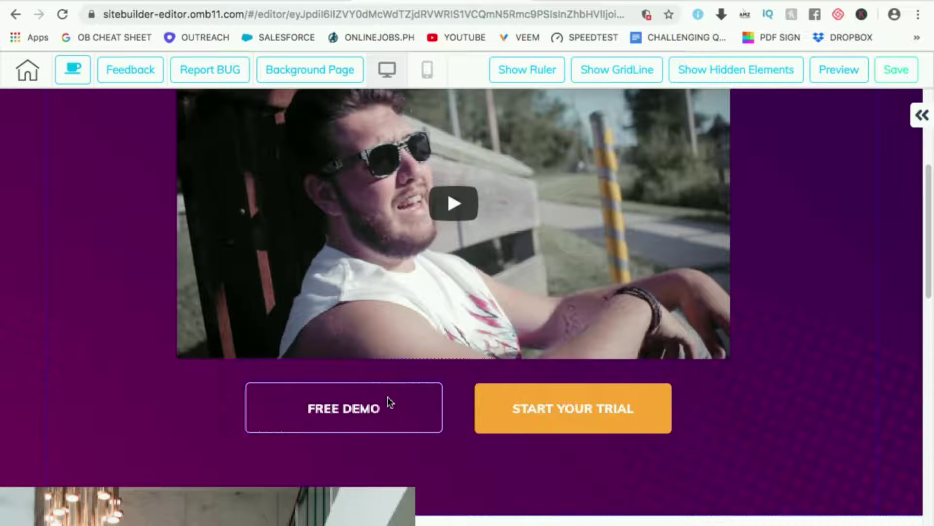
Step: Look through the FREE DEMO button's style, animation and advanced settings
click(389, 402)
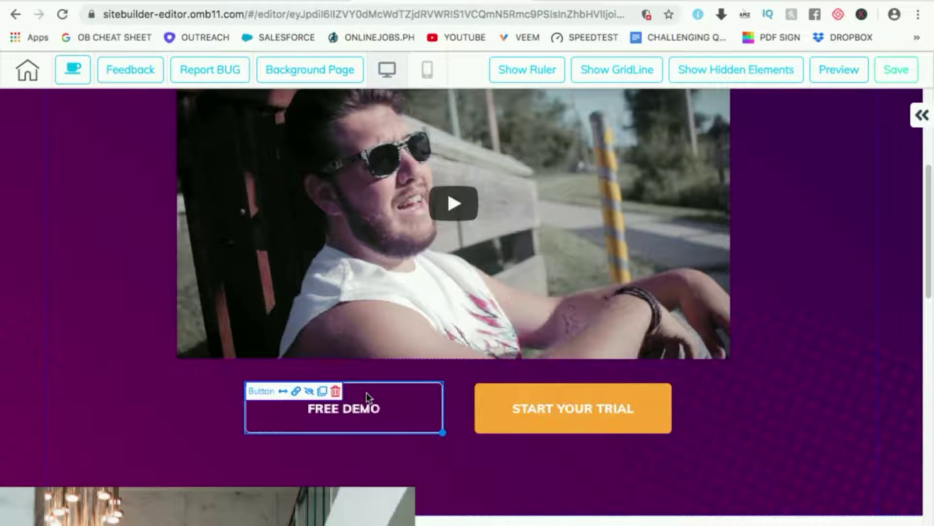
double_click(367, 393)
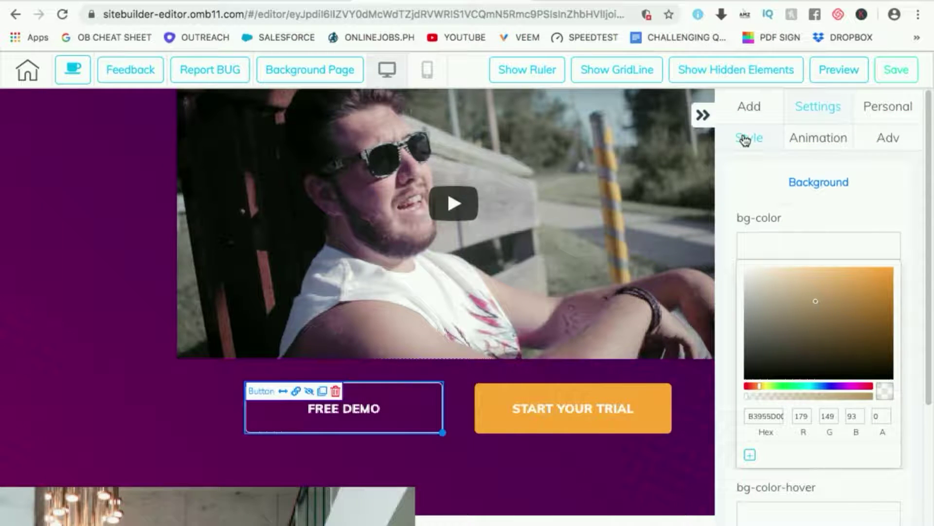
scroll(750, 240, down, 5)
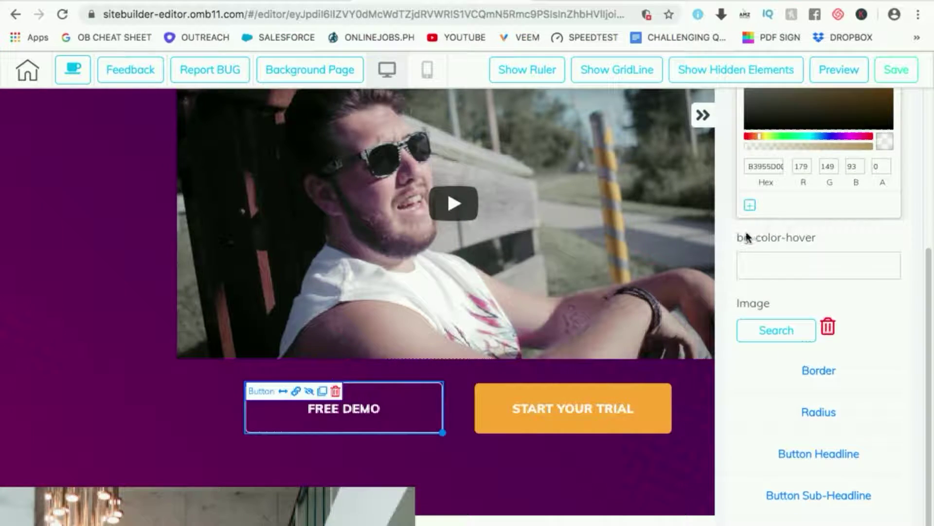
scroll(748, 238, up, 5)
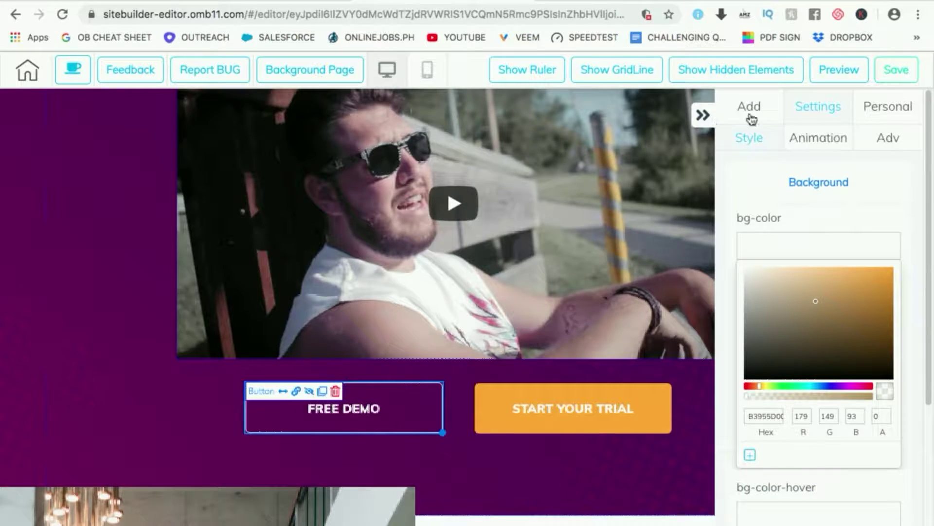
click(813, 138)
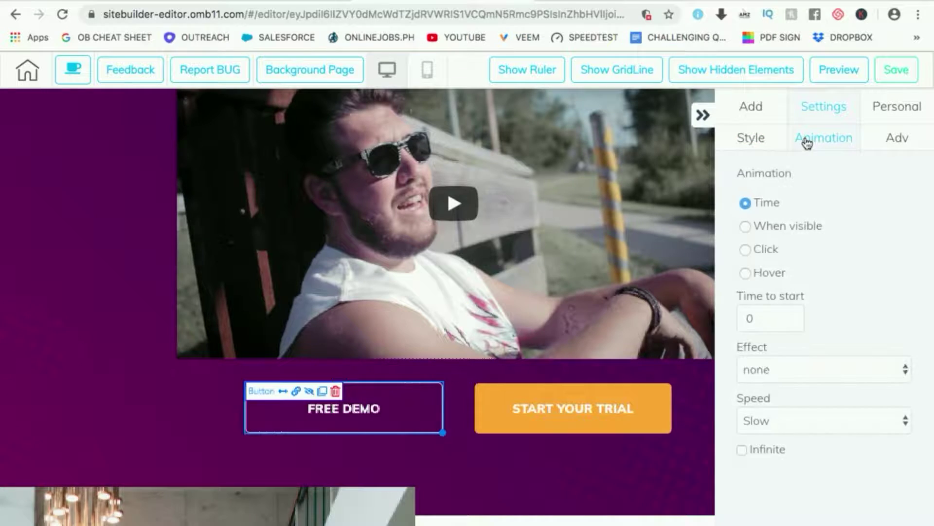
click(891, 139)
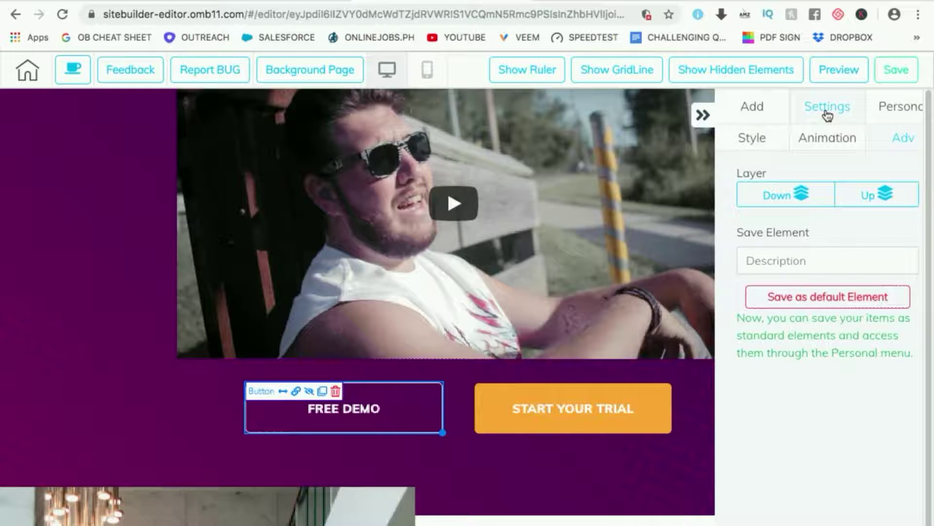
click(766, 117)
click(738, 141)
click(530, 300)
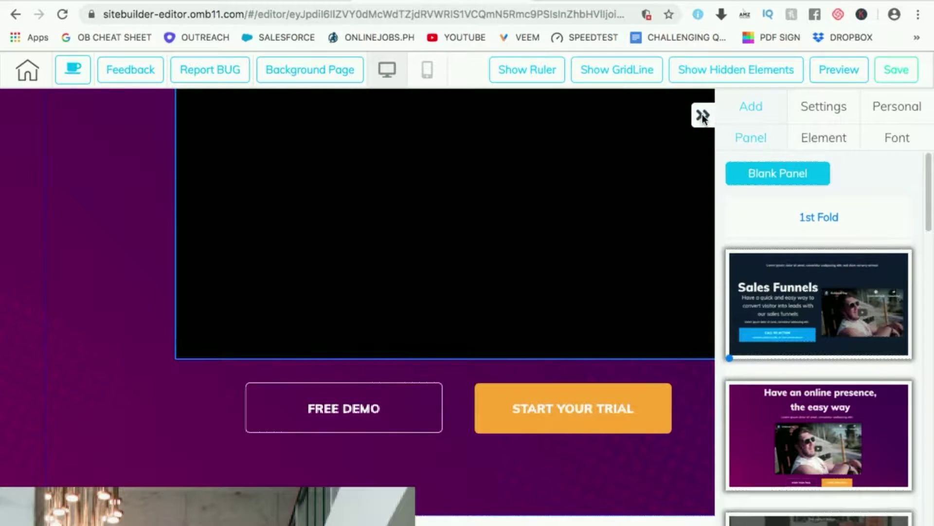
scroll(534, 236, up, 2)
scroll(534, 237, up, 3)
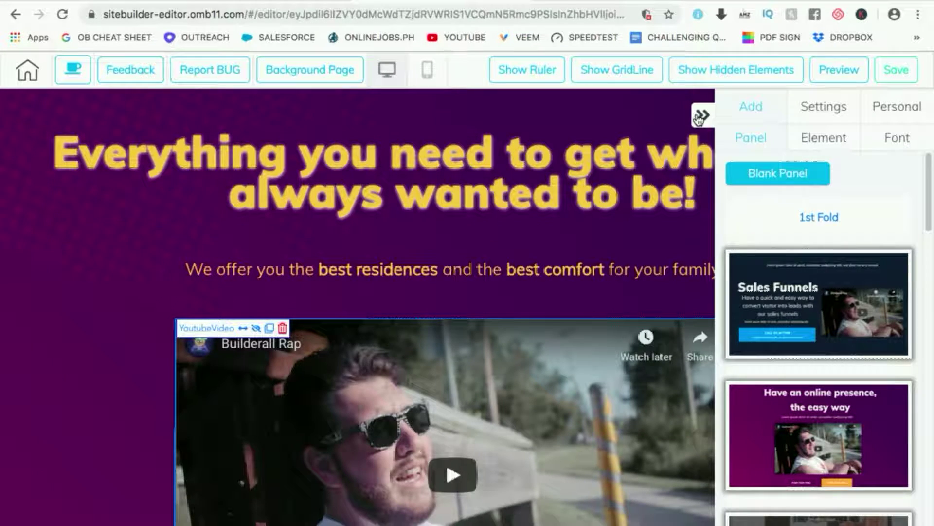
click(703, 114)
scroll(547, 344, down, 6)
scroll(515, 347, down, 1)
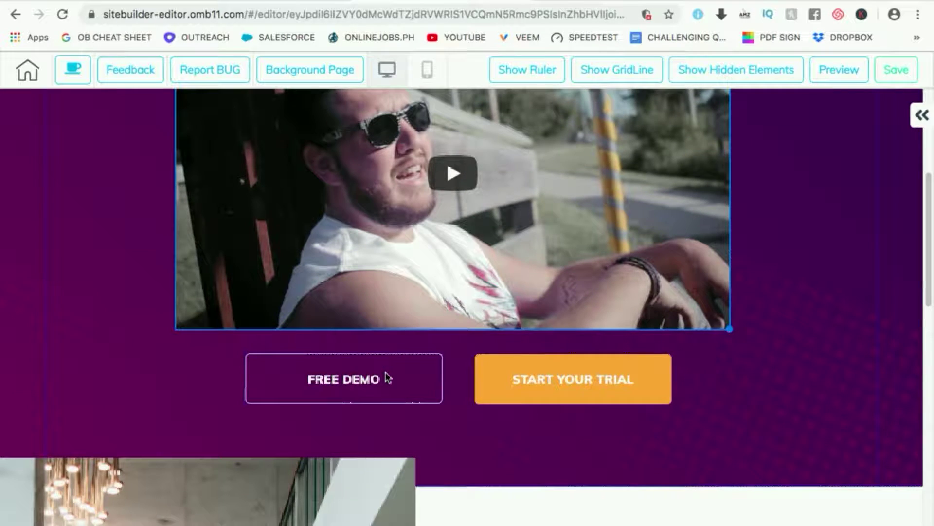
Step: Change the FREE DEMO button's headline text to "Contact Us"
click(388, 378)
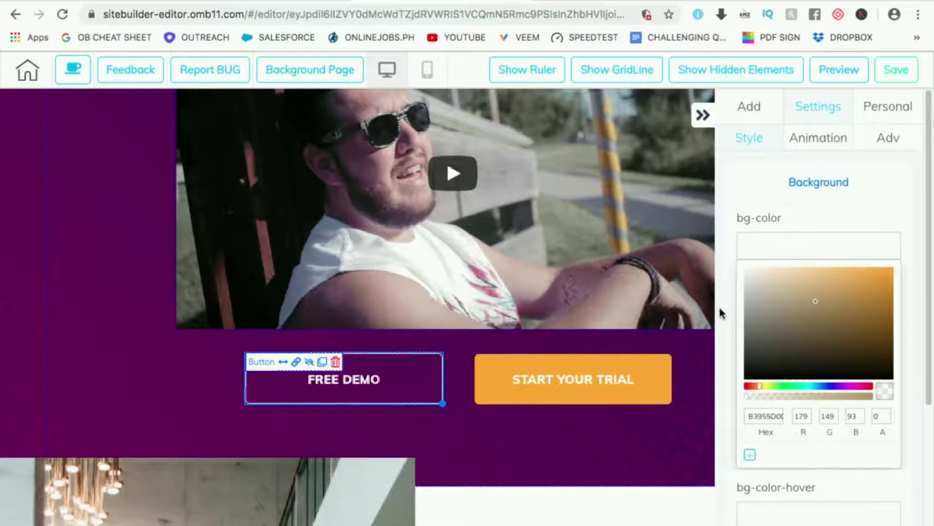
scroll(725, 315, down, 3)
scroll(680, 305, up, 6)
scroll(898, 260, down, 6)
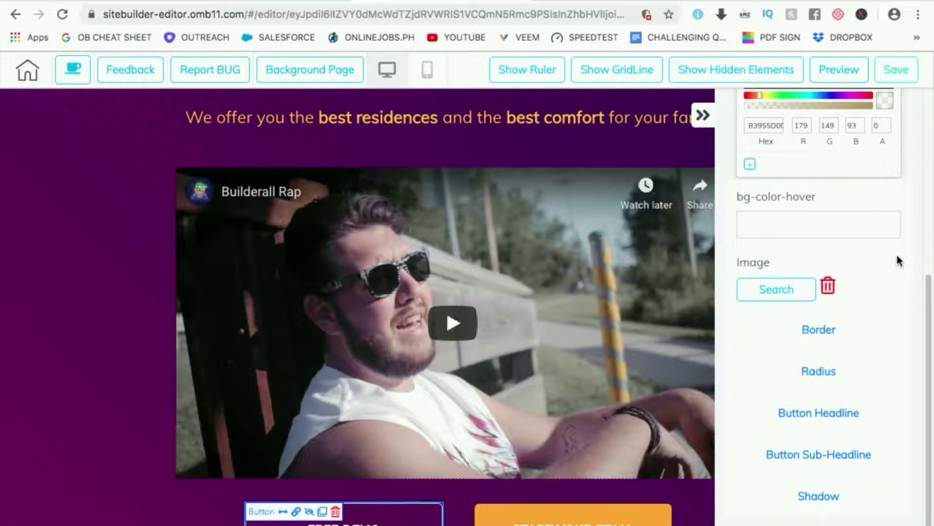
click(819, 413)
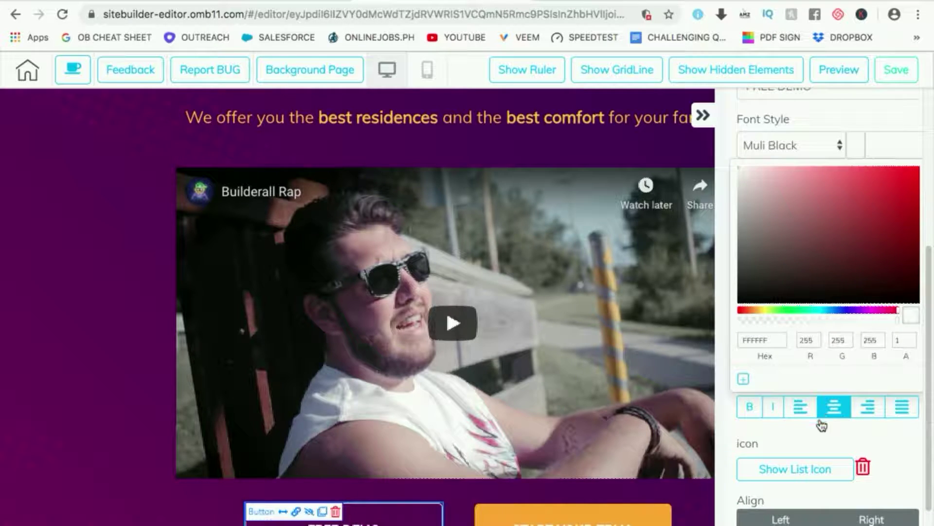
scroll(810, 338, up, 4)
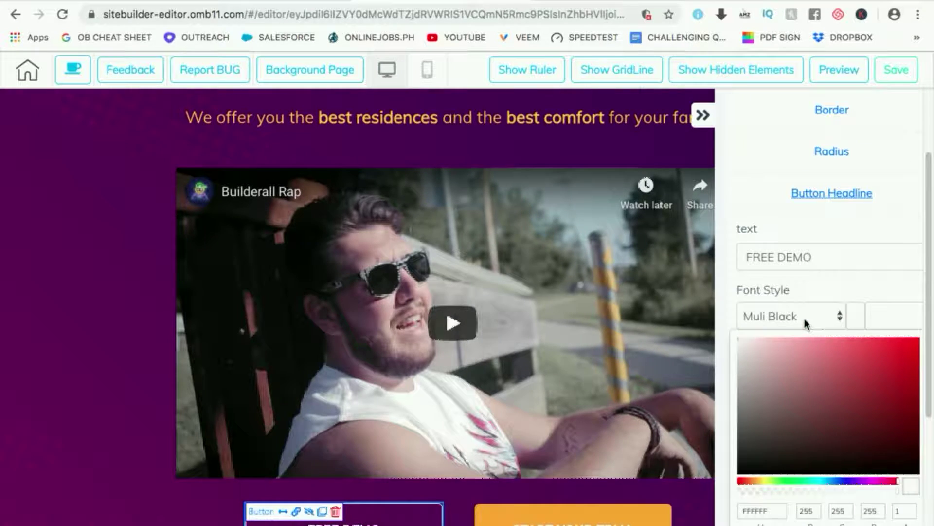
drag(825, 257, 750, 256)
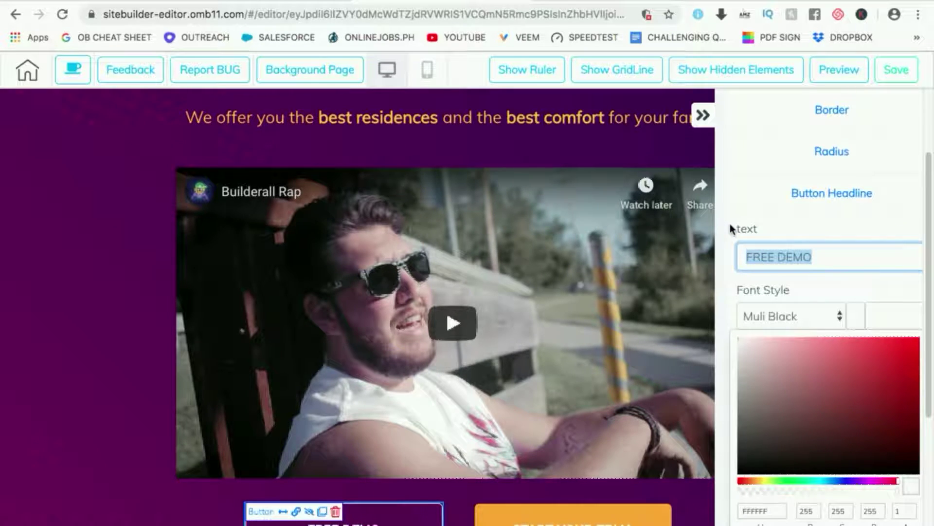
text(Contact Us)
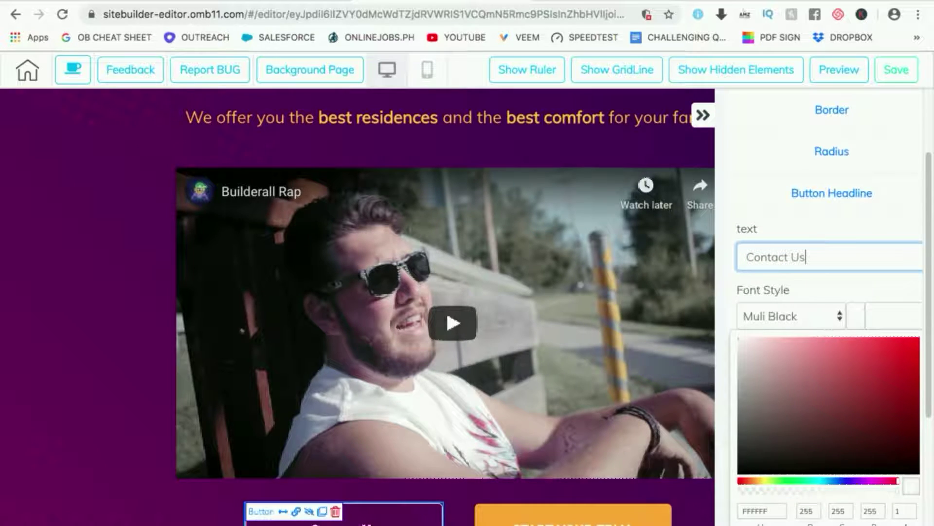
scroll(745, 258, down, 2)
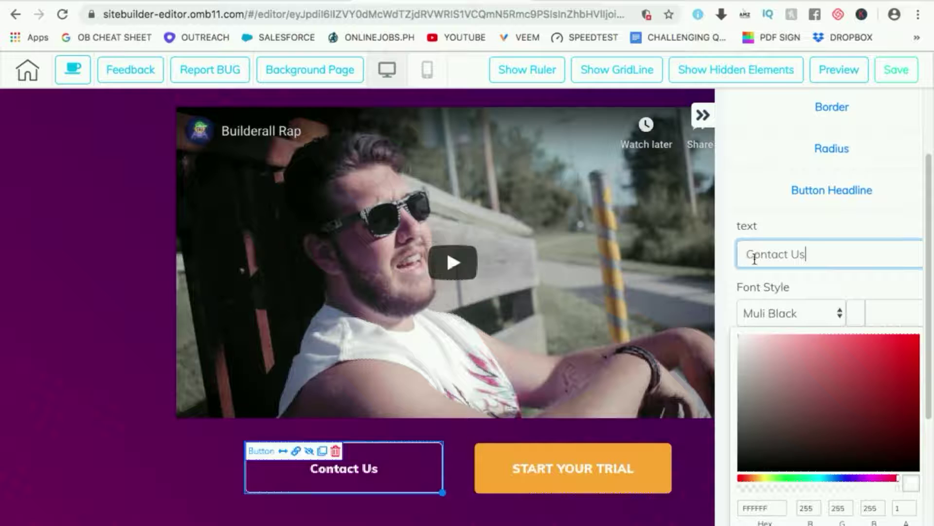
scroll(767, 246, up, 1)
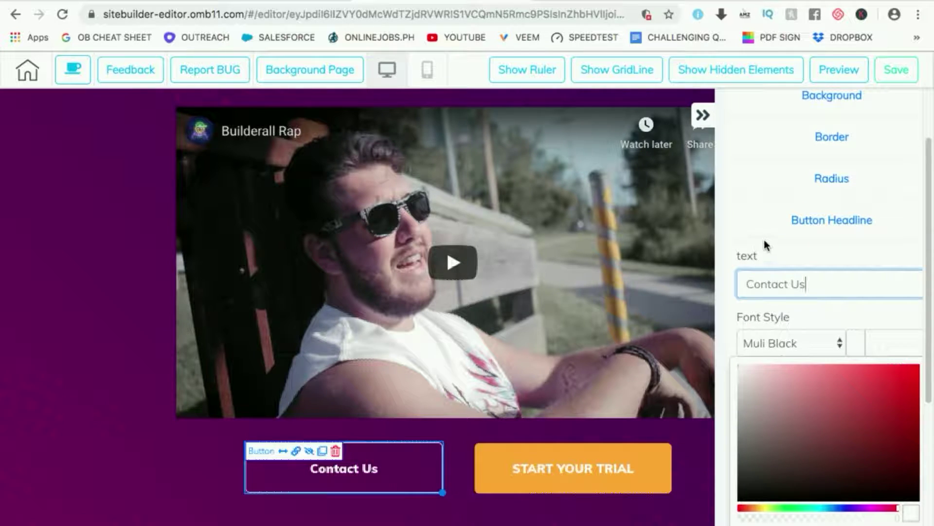
click(703, 117)
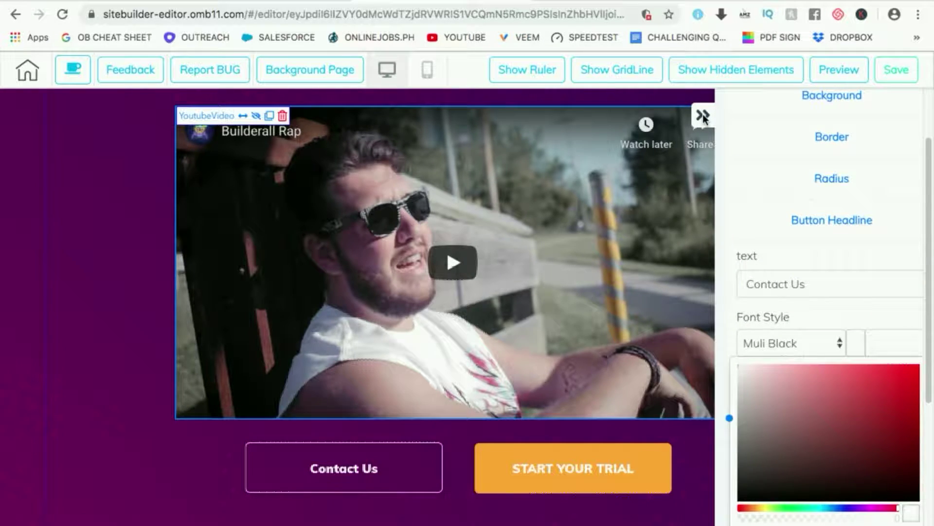
click(539, 474)
click(705, 114)
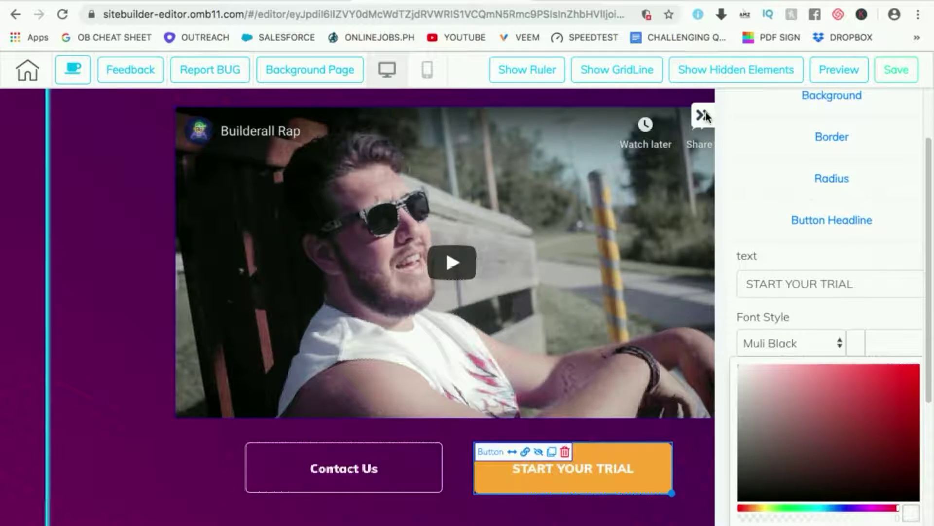
scroll(740, 166, up, 3)
scroll(447, 215, up, 4)
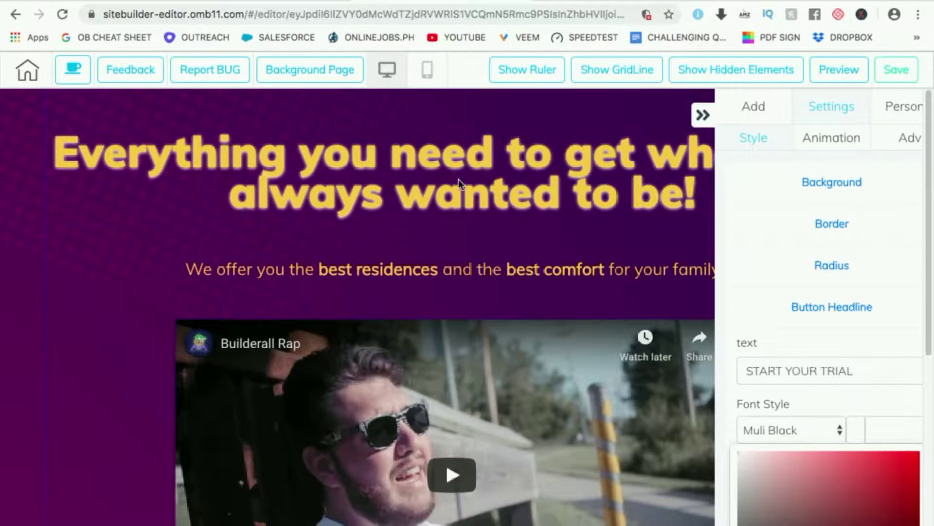
click(702, 115)
scroll(641, 302, down, 8)
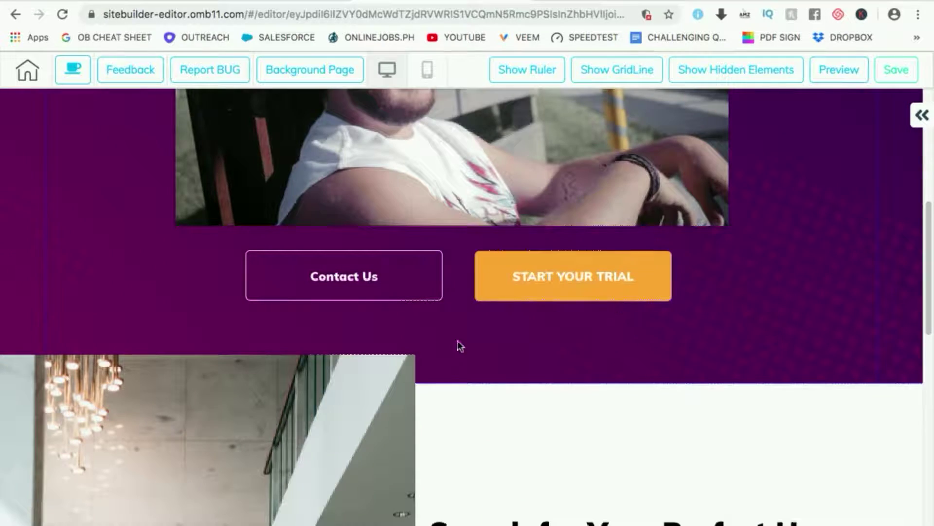
Step: Delete the outlined Contact Us button and move the orange START YOUR TRIAL button to the centre below the video
click(399, 279)
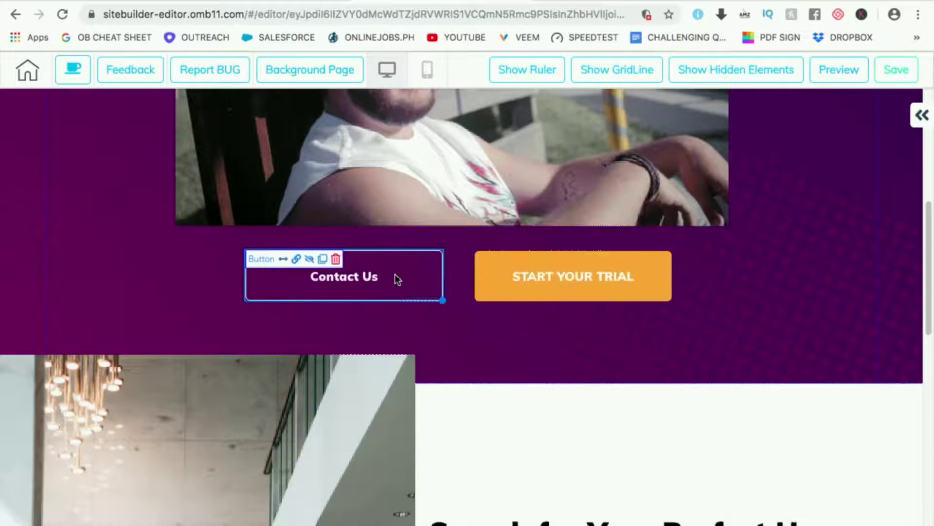
click(336, 259)
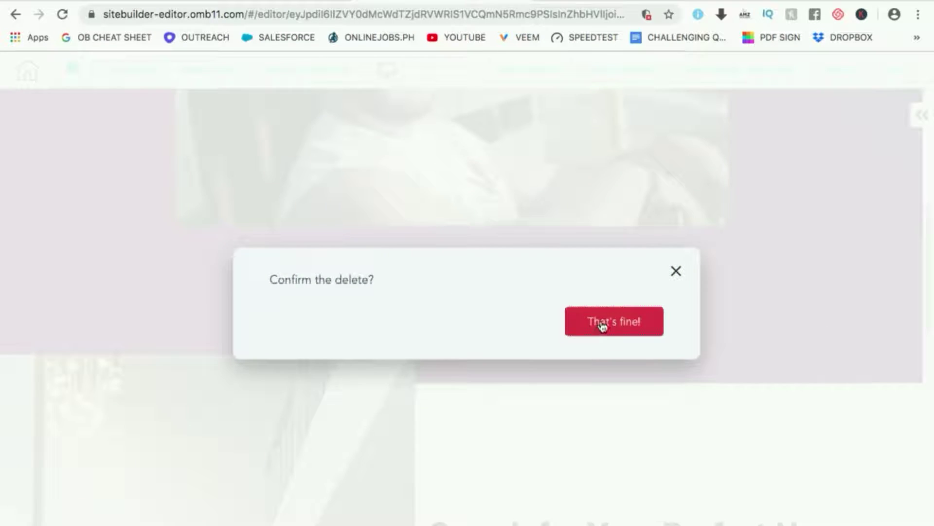
click(604, 323)
scroll(652, 302, up, 3)
drag(627, 402, 521, 405)
Step: Change the orange button's headline text to "Contact Us" and hide the settings
click(521, 405)
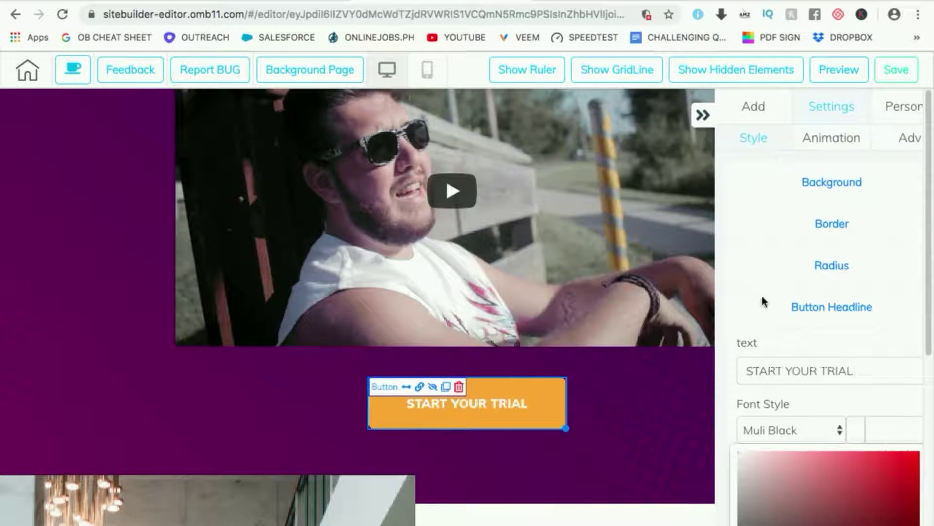
drag(857, 368, 734, 369)
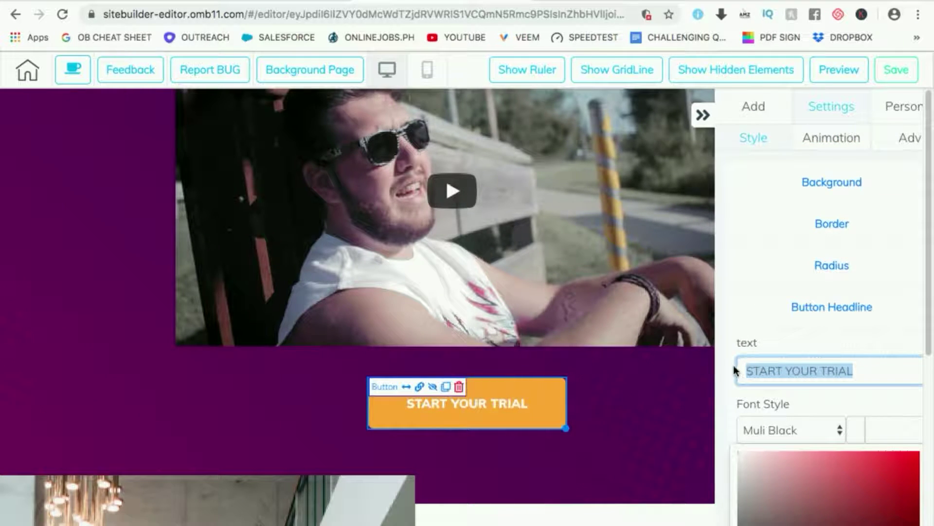
text(Conatct)
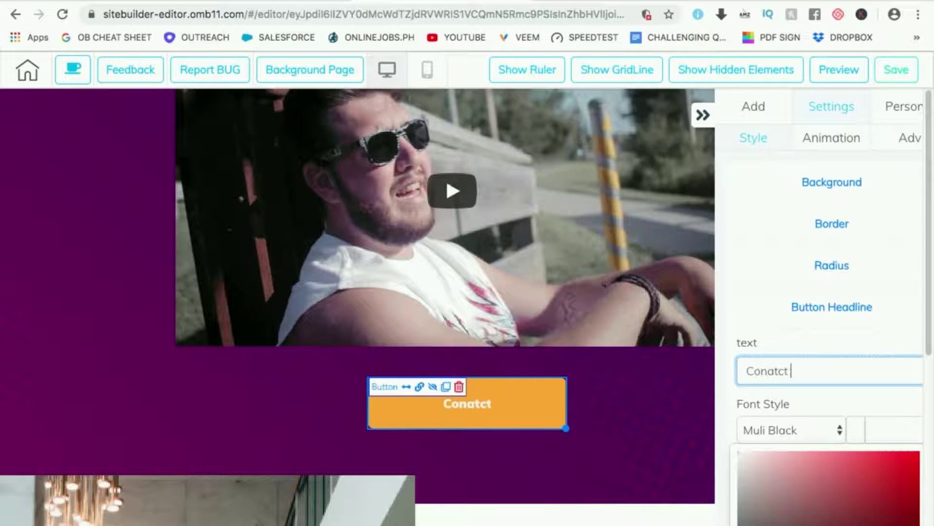
key(BackSpace)
key(BackSpace)
key(BackSpace)
key(BackSpace)
text(tact Us)
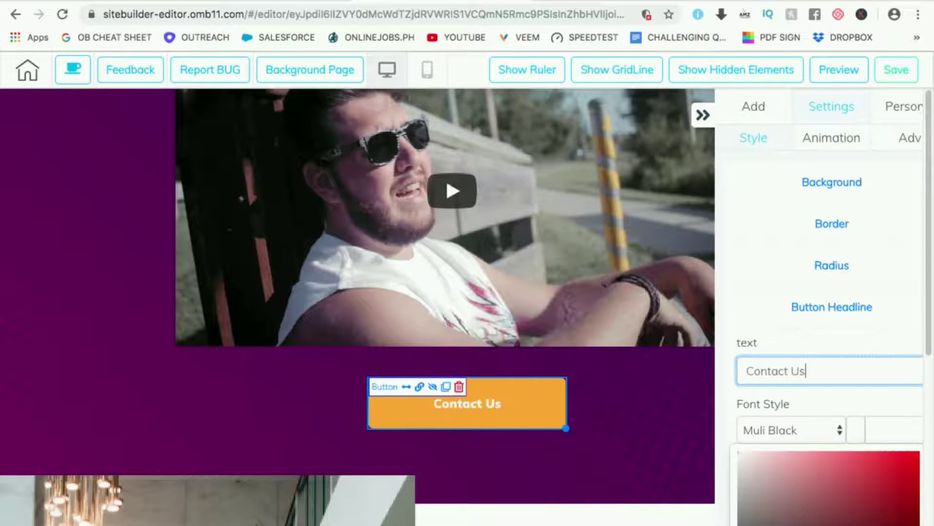
click(704, 117)
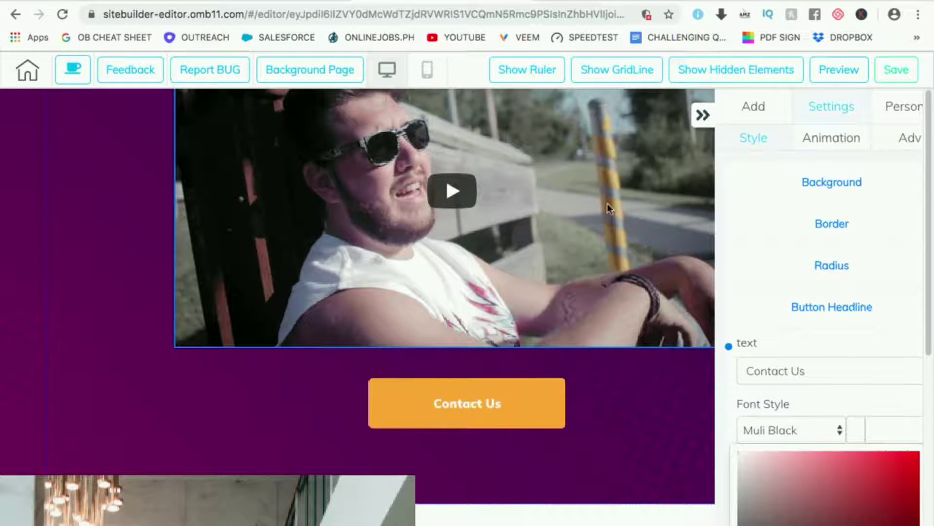
scroll(612, 206, up, 3)
click(702, 115)
Step: Look over the page from the headline to the consultation rates panel, and view the style settings of the YouTube video
scroll(343, 362, down, 2)
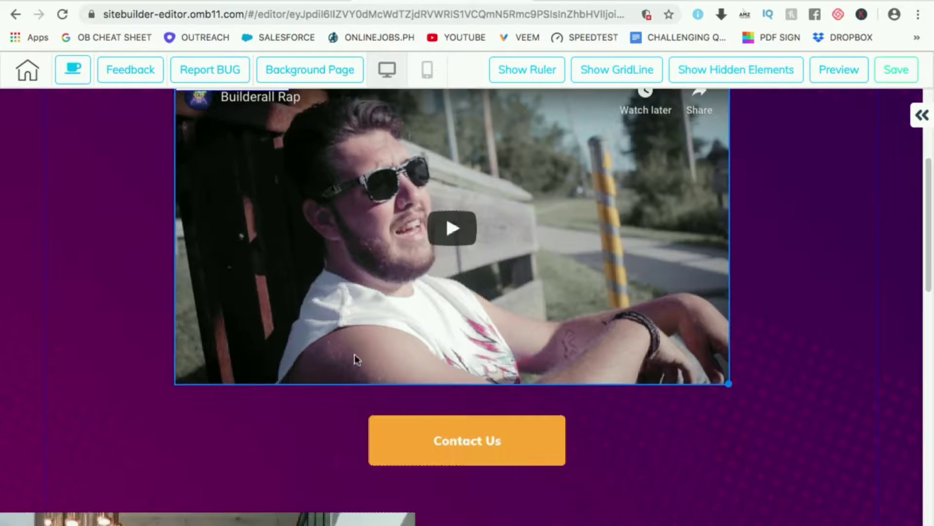
scroll(781, 357, down, 3)
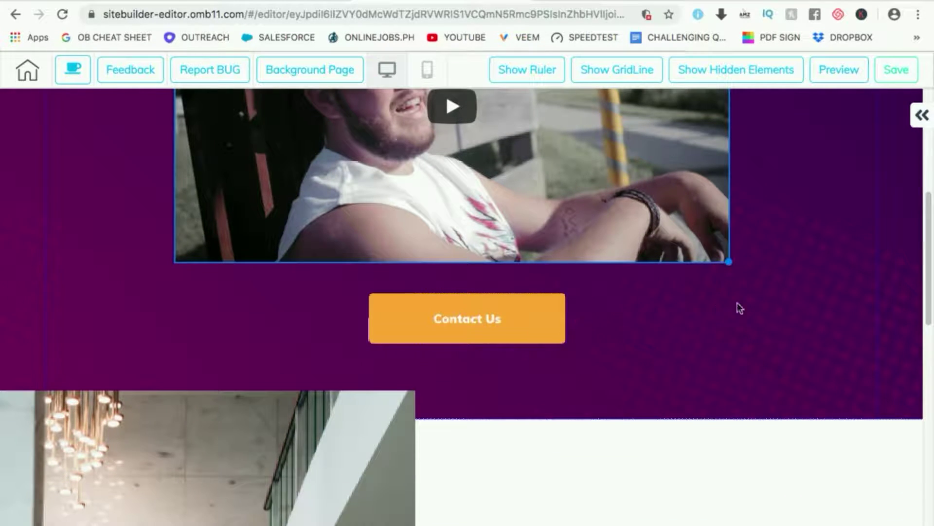
scroll(737, 315, down, 20)
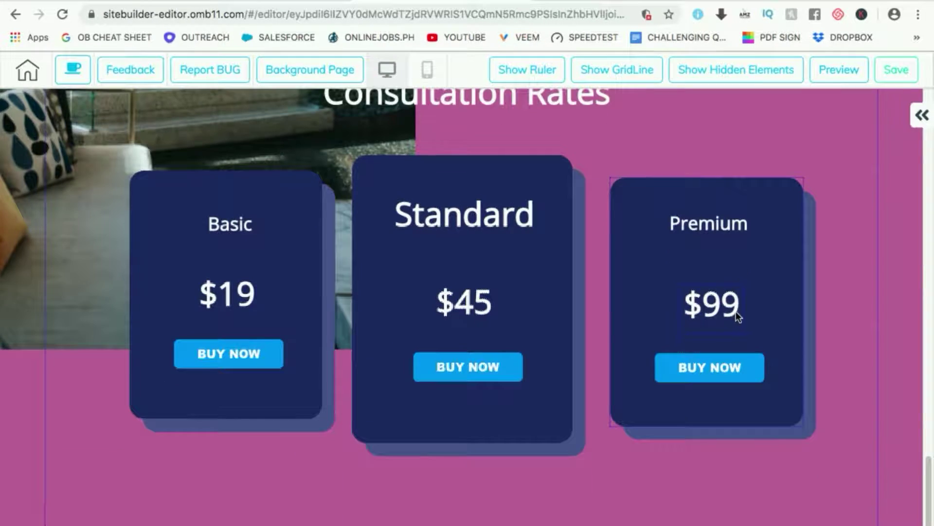
scroll(738, 316, up, 20)
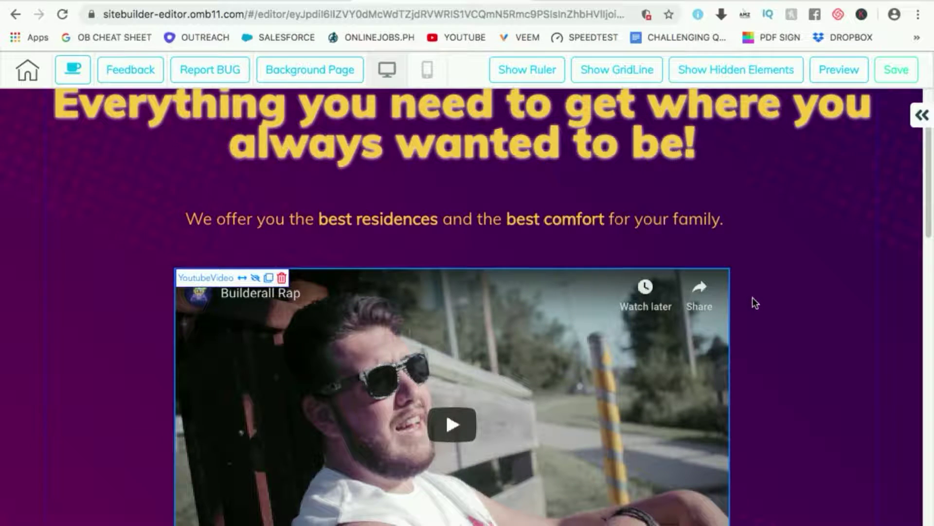
scroll(753, 302, down, 4)
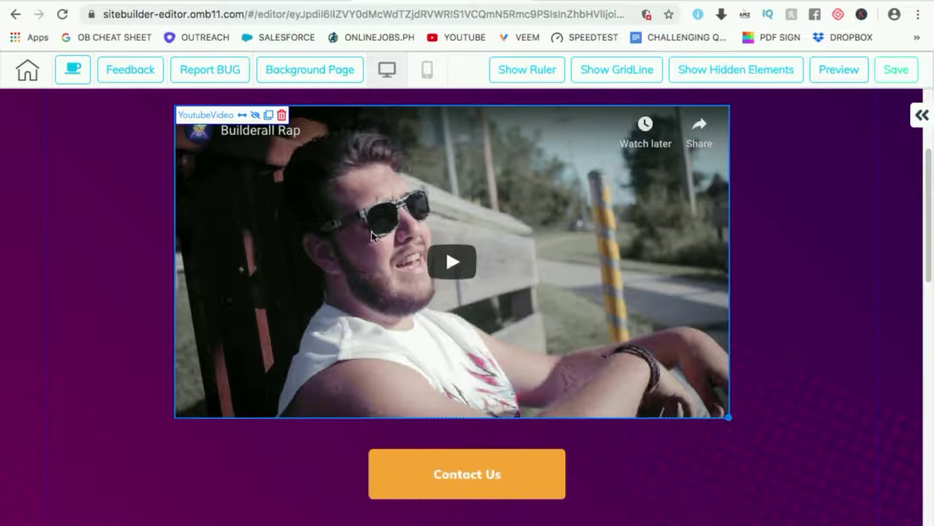
click(340, 234)
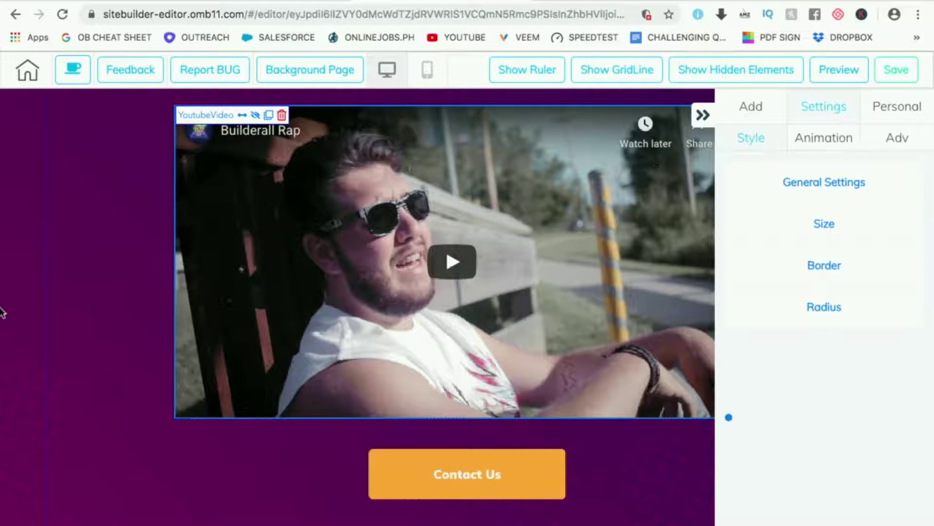
scroll(3, 312, up, 5)
click(703, 115)
scroll(126, 375, down, 3)
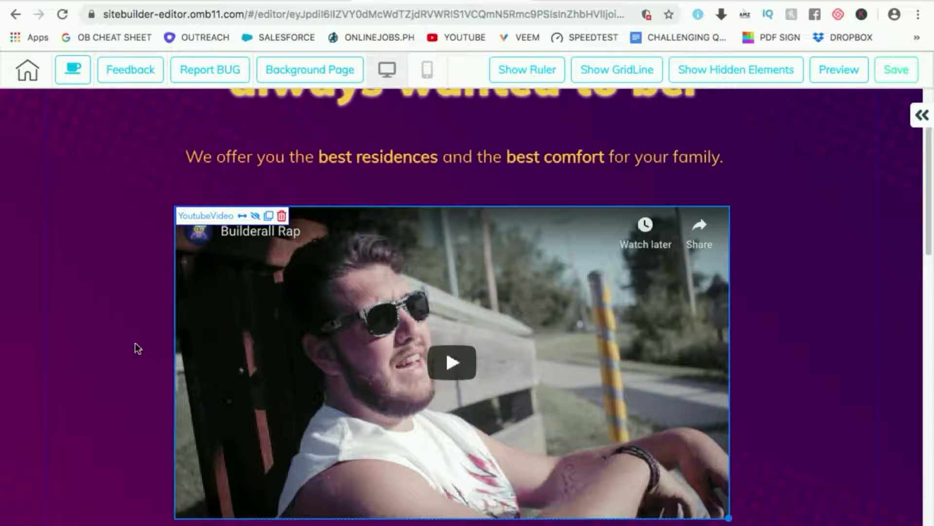
Step: Open the general settings of the YouTube video below the subheading
click(126, 294)
click(250, 278)
click(362, 242)
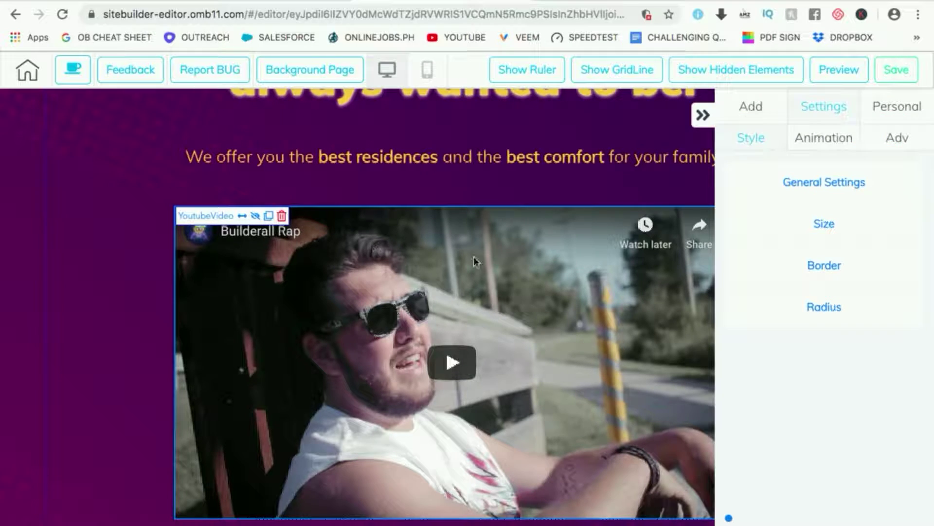
click(827, 187)
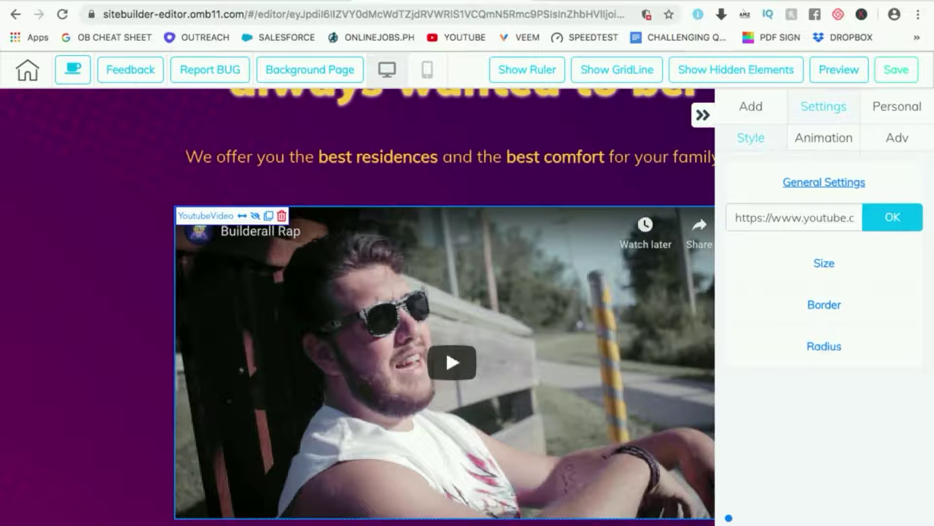
Step: Open YouTube in a new browser tab and search for the video creator's channel by name
key(super+t)
click(458, 39)
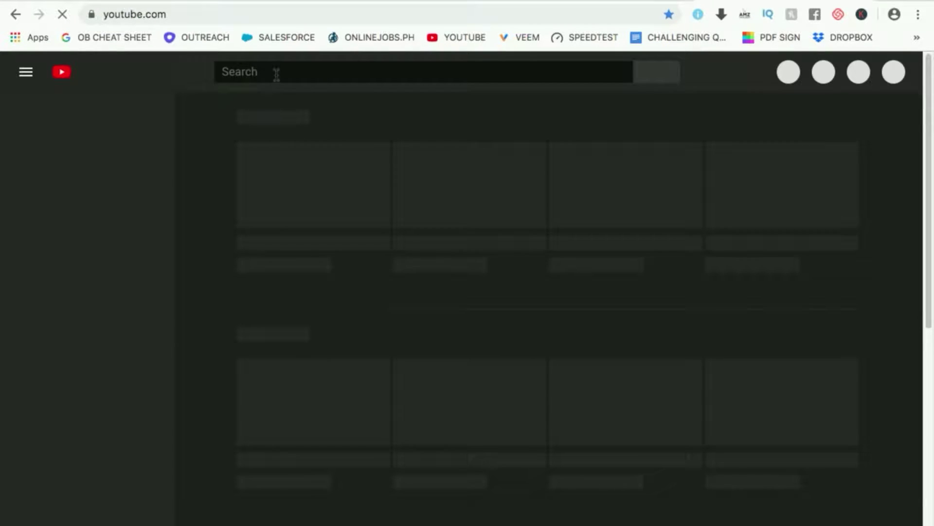
click(276, 73)
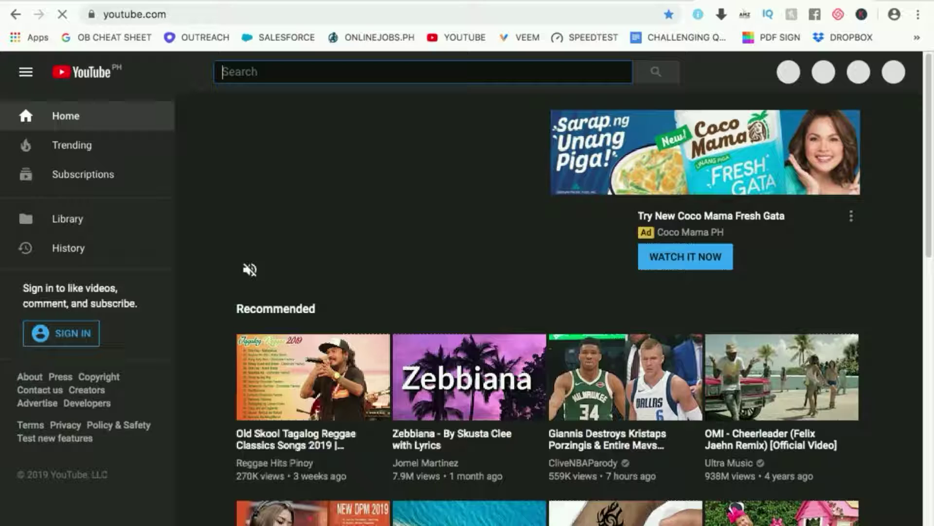
text(the paulo sanya)
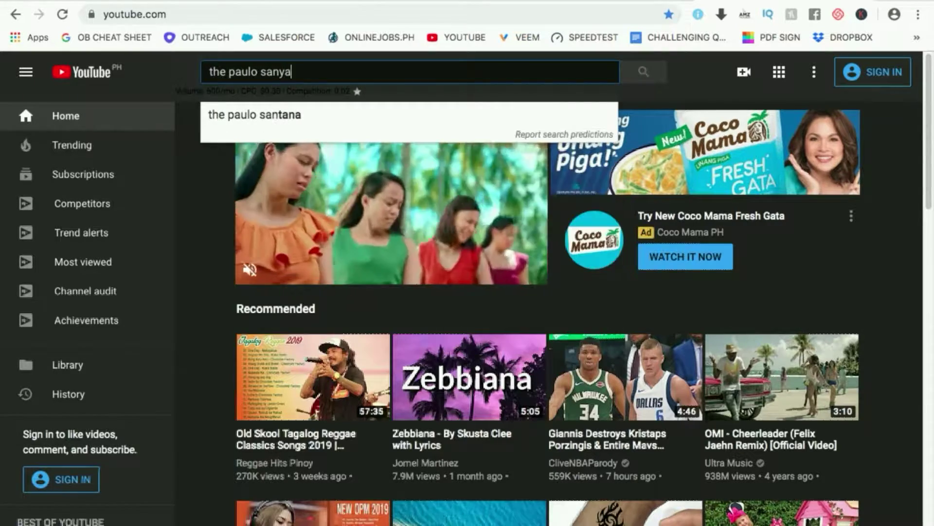
key(BackSpace)
key(BackSpace)
text(tana)
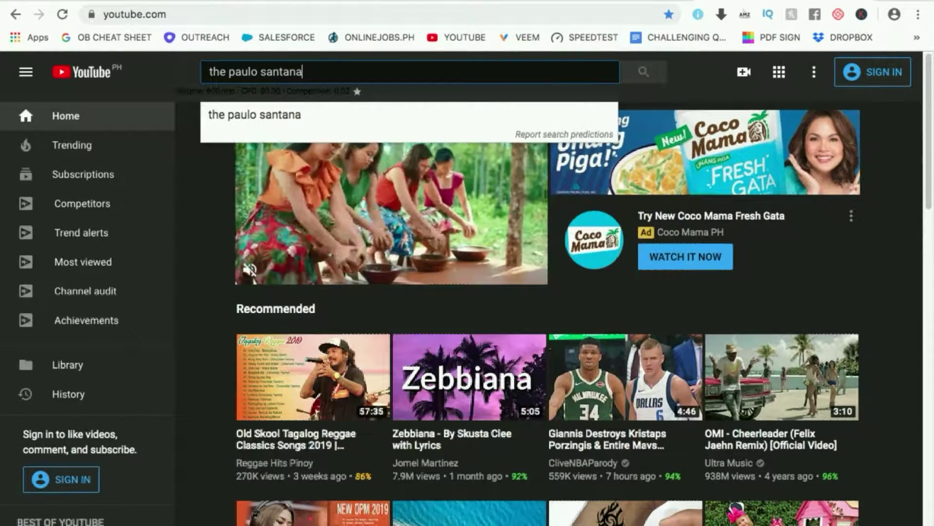
key(Return)
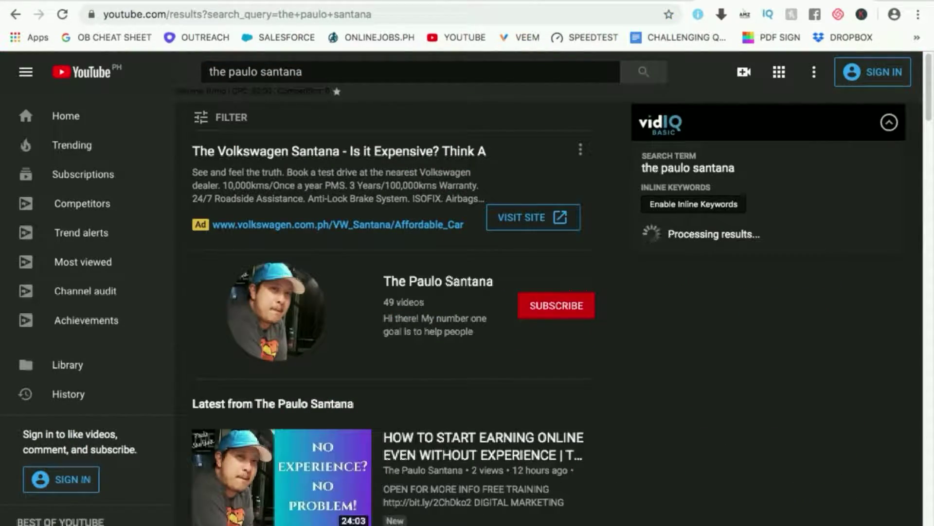
Step: Open the video "HOW TO START EARNING ONLINE EVEN WITHOUT EXPERIENCE", pause it and copy its web address
scroll(281, 223, down, 3)
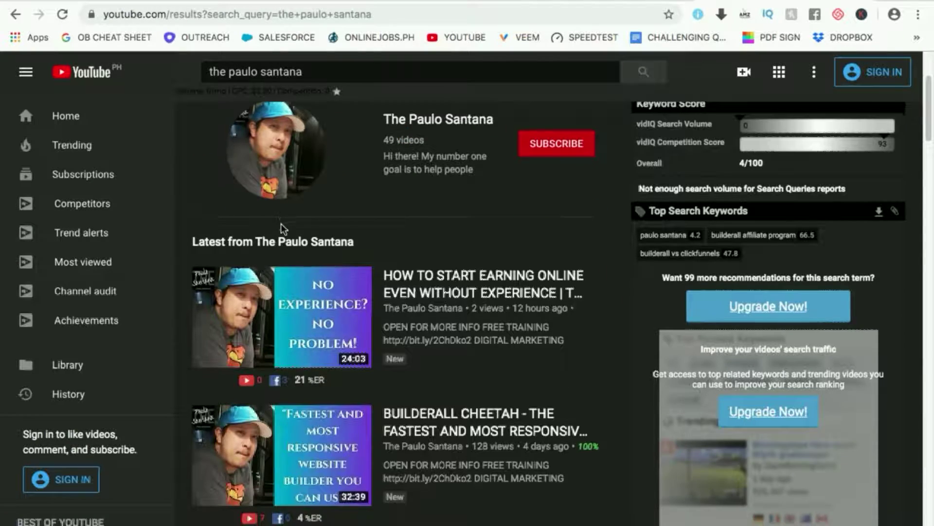
scroll(281, 224, down, 1)
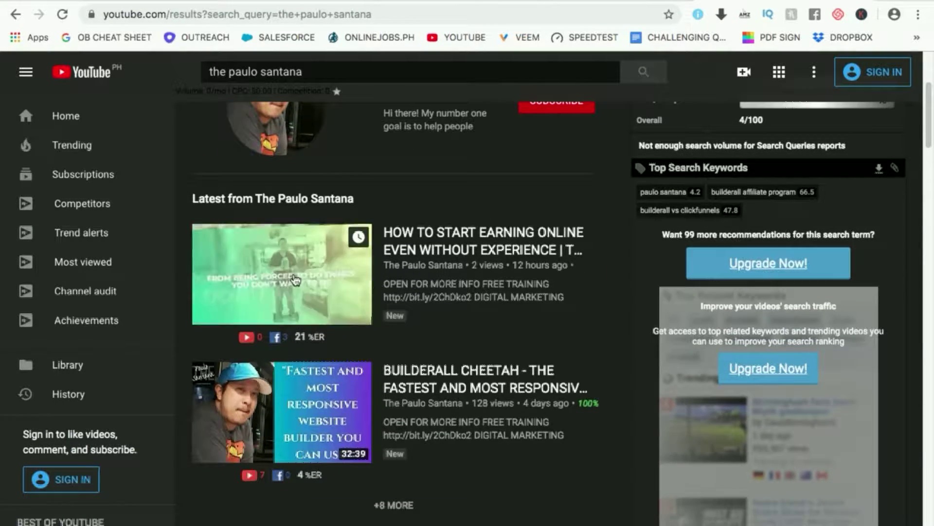
click(436, 239)
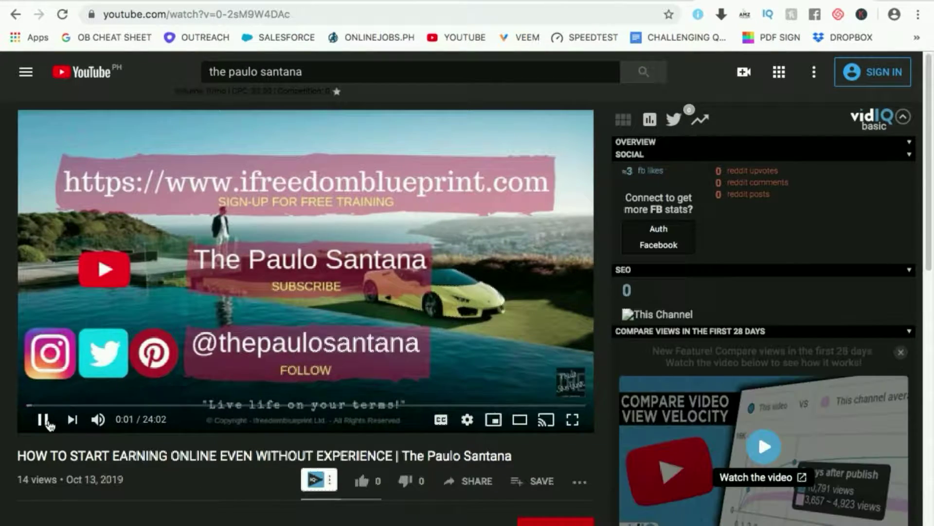
click(49, 425)
right_click(303, 16)
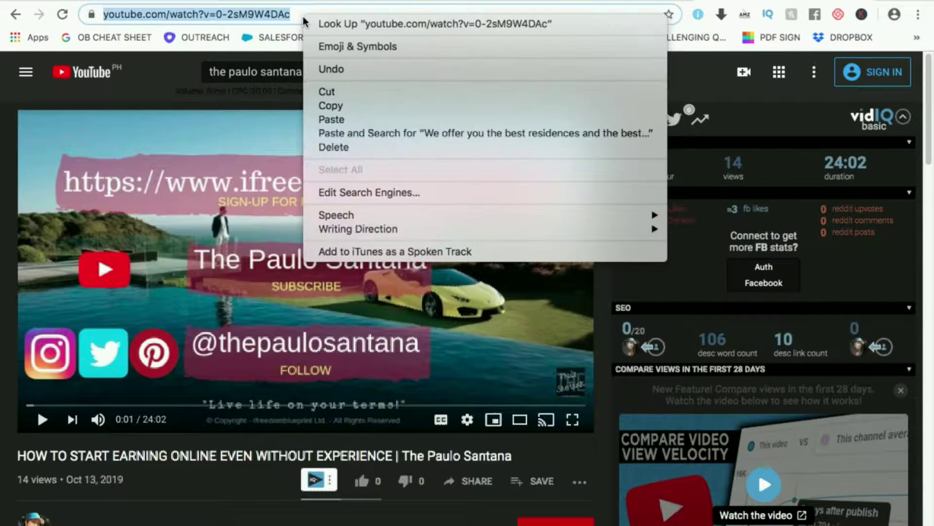
click(371, 107)
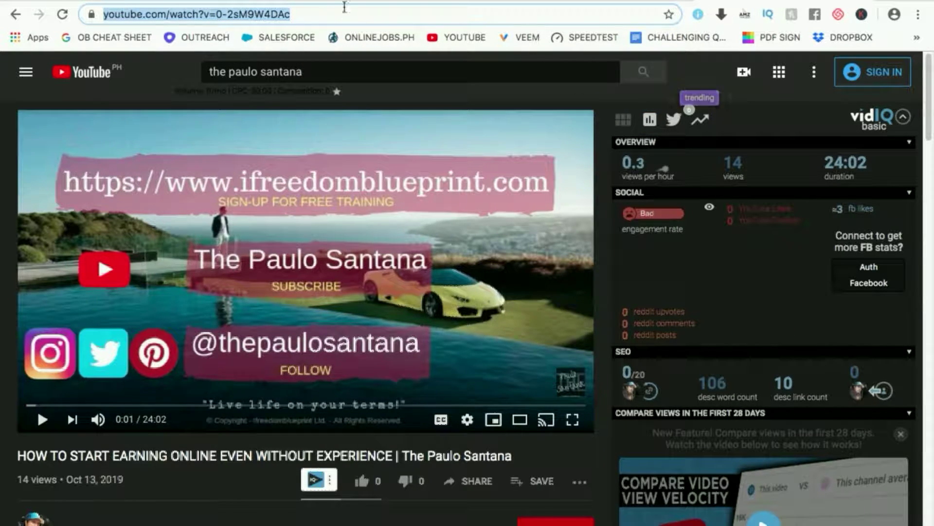
Step: Return to the site builder, replace the page video's link with the copied YouTube address, apply it and hide the settings
click(413, 1)
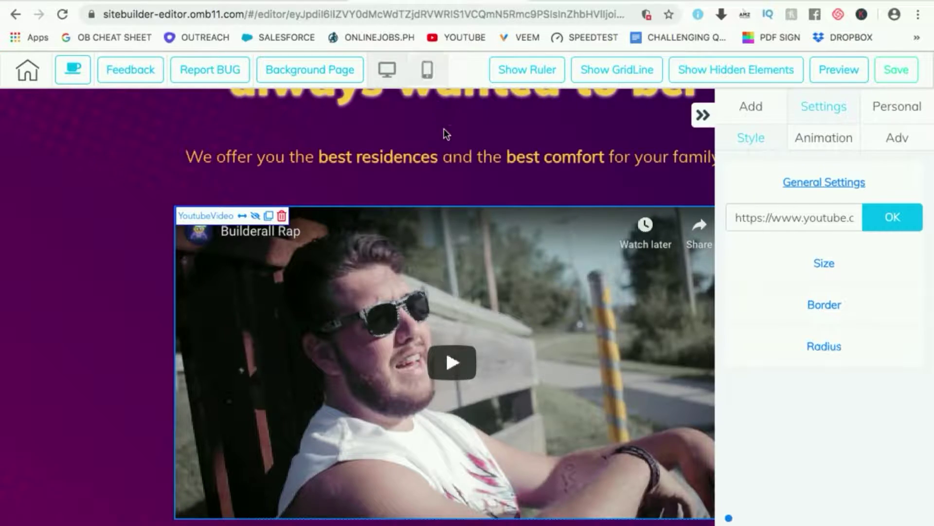
triple_click(799, 218)
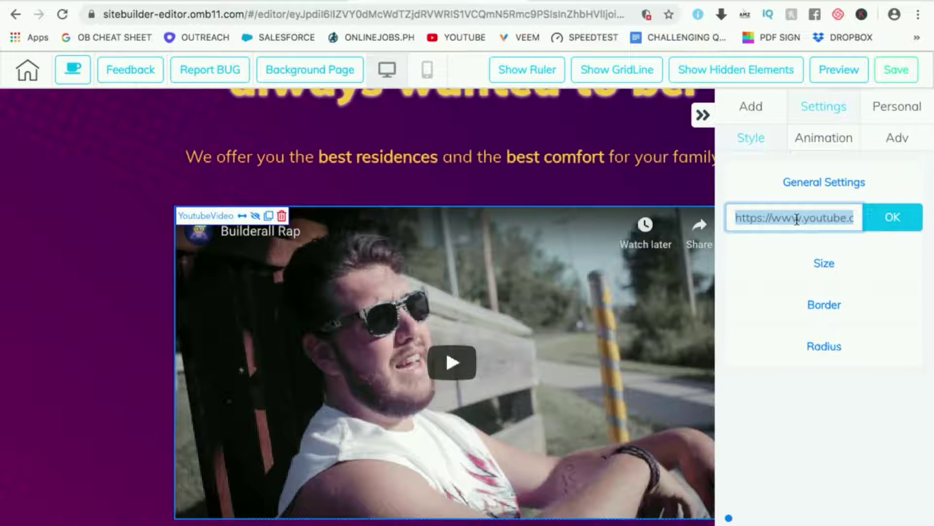
key(ctrl+v)
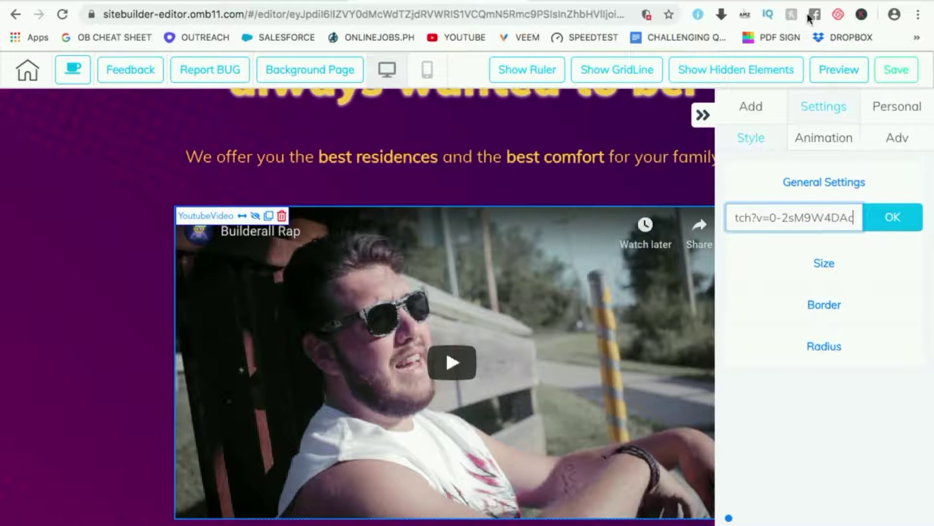
click(341, 1)
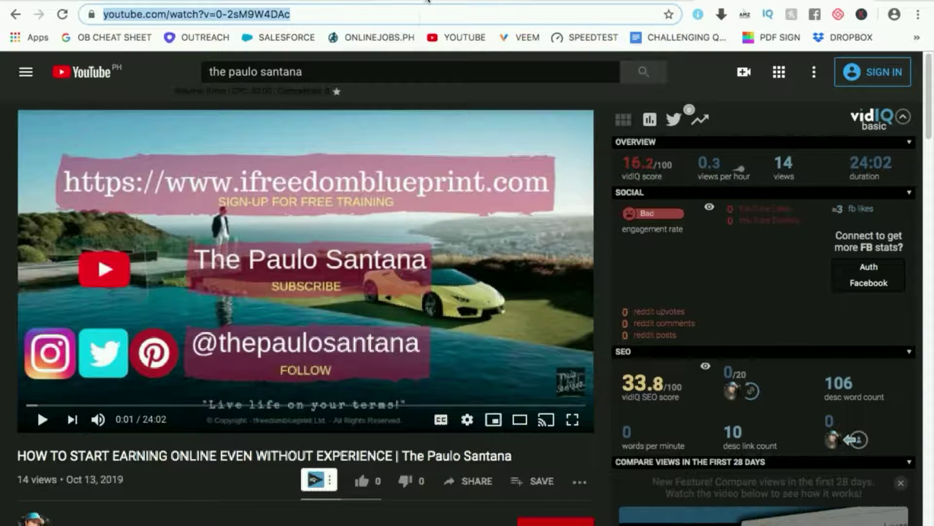
click(428, 2)
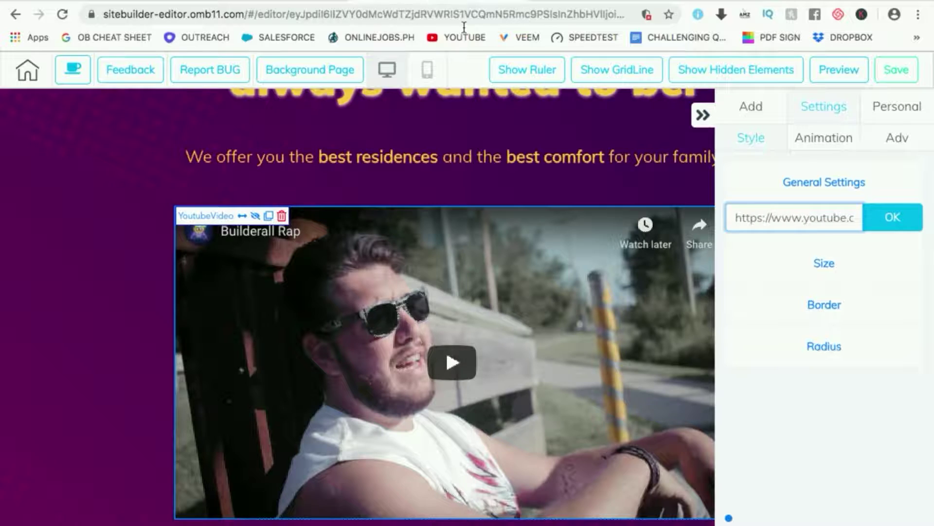
triple_click(794, 217)
click(887, 218)
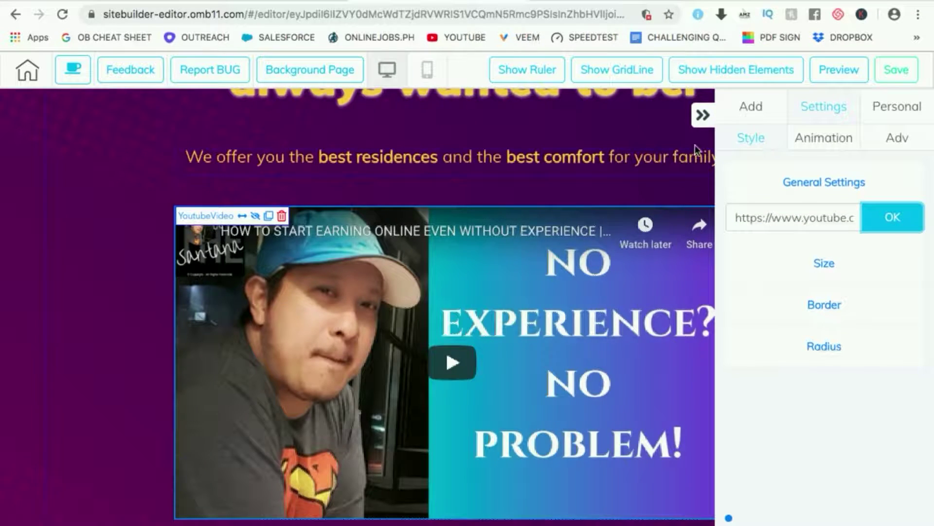
click(703, 114)
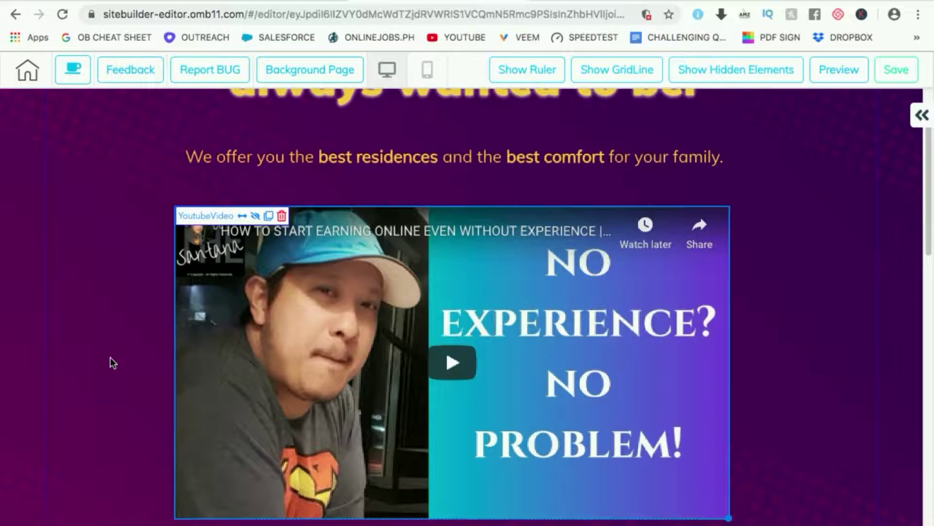
Step: Look over the page from the headline and video through the home search section to the consultation rates cards
scroll(749, 332, down, 5)
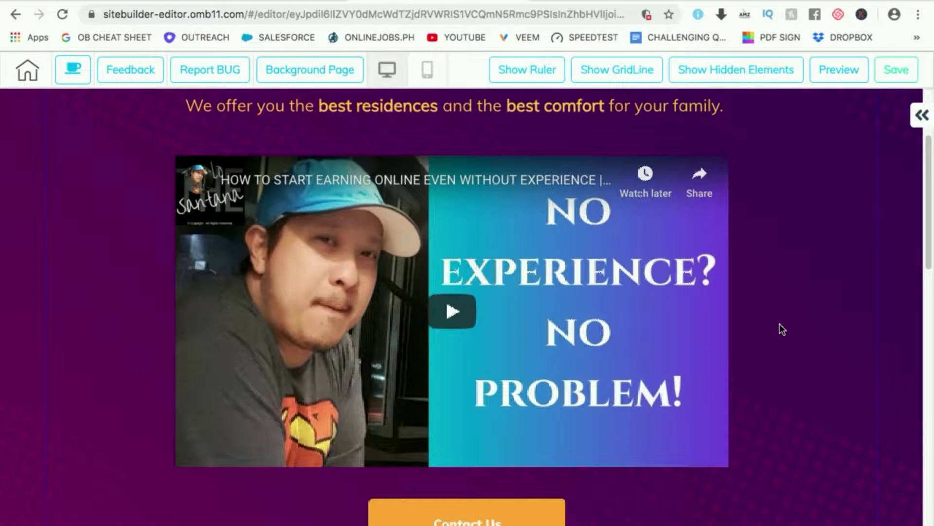
scroll(778, 329, down, 6)
scroll(776, 328, up, 10)
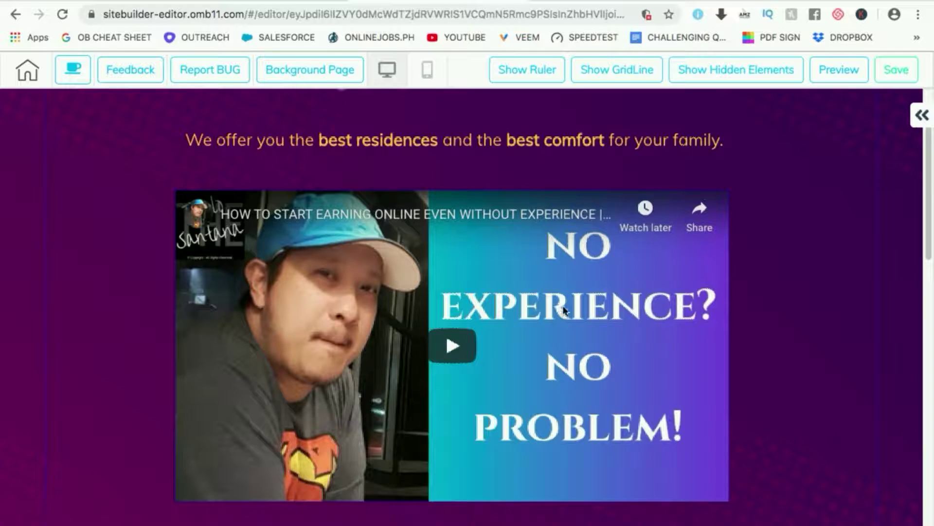
scroll(778, 311, down, 10)
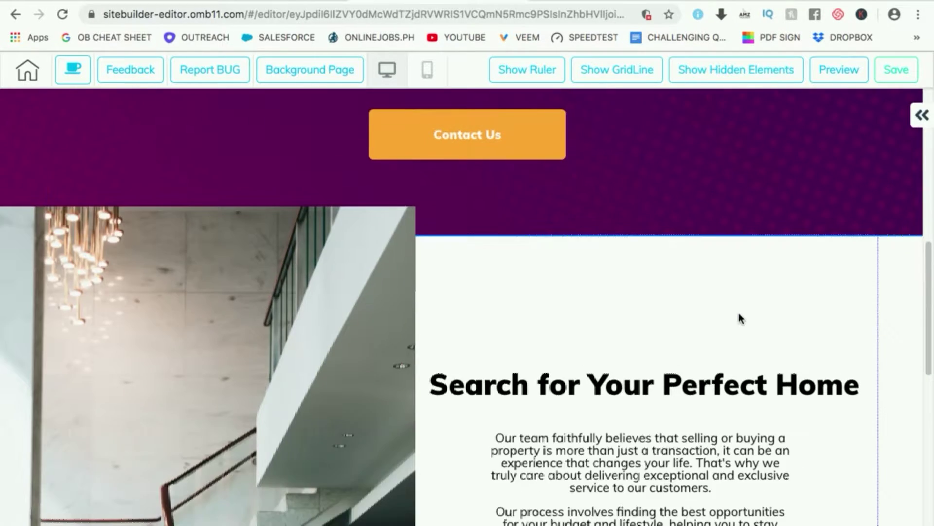
scroll(737, 319, down, 15)
scroll(745, 315, up, 20)
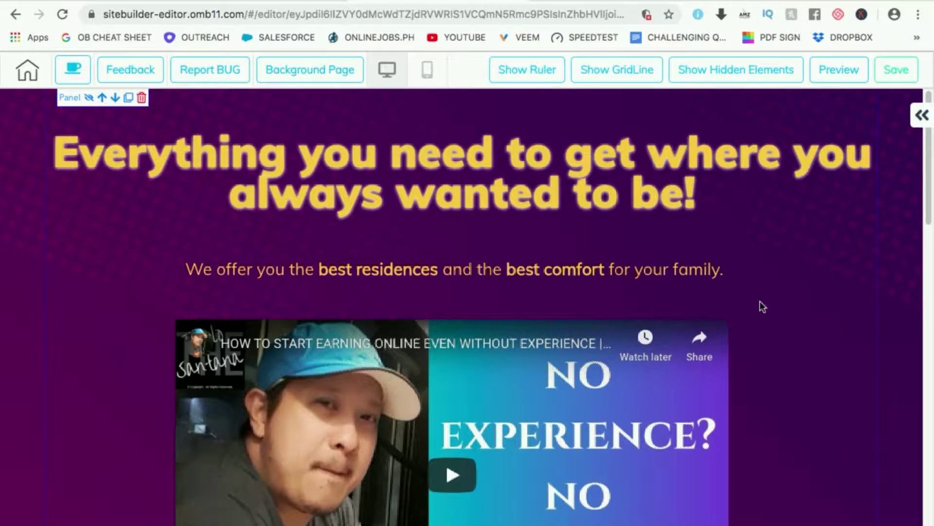
scroll(755, 302, down, 15)
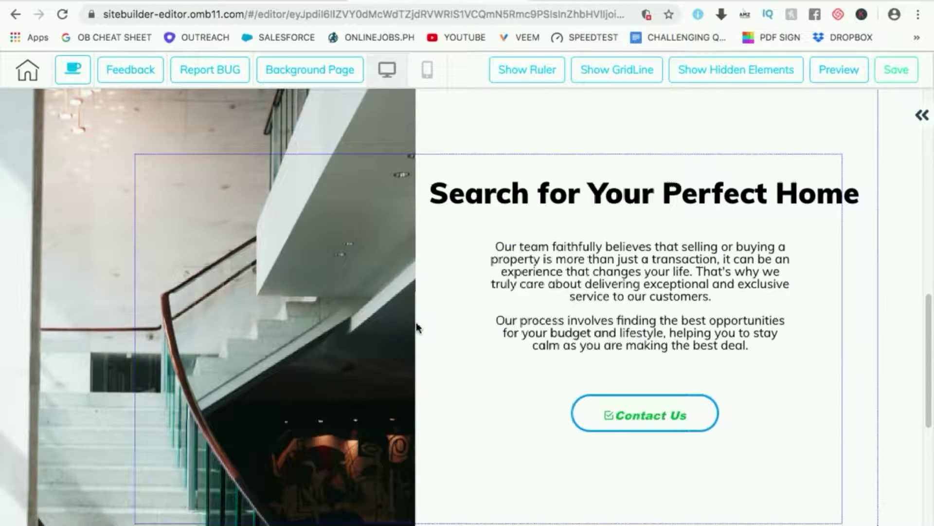
scroll(424, 323, down, 2)
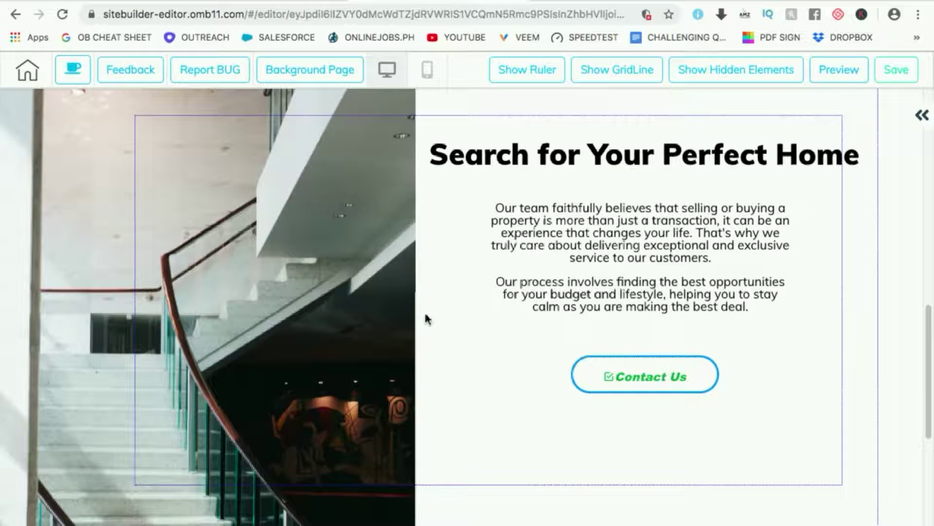
scroll(422, 315, down, 2)
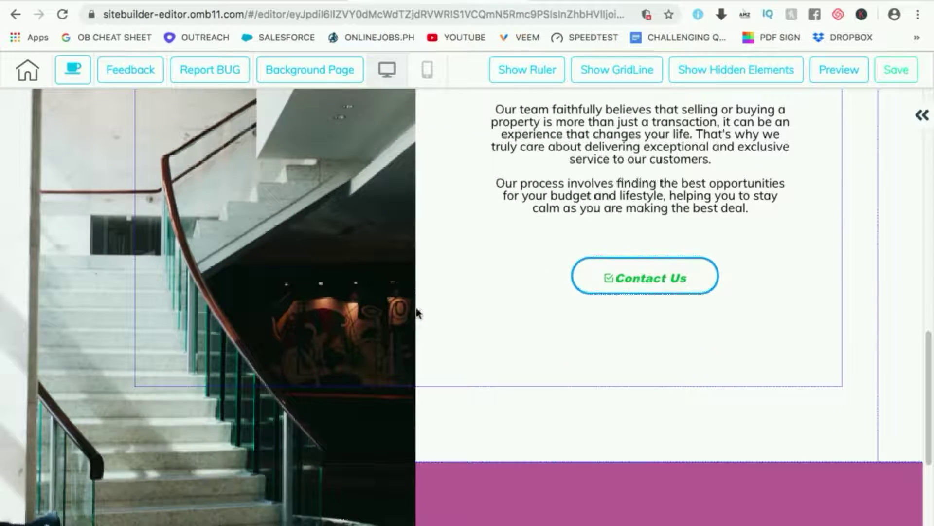
scroll(417, 317, down, 7)
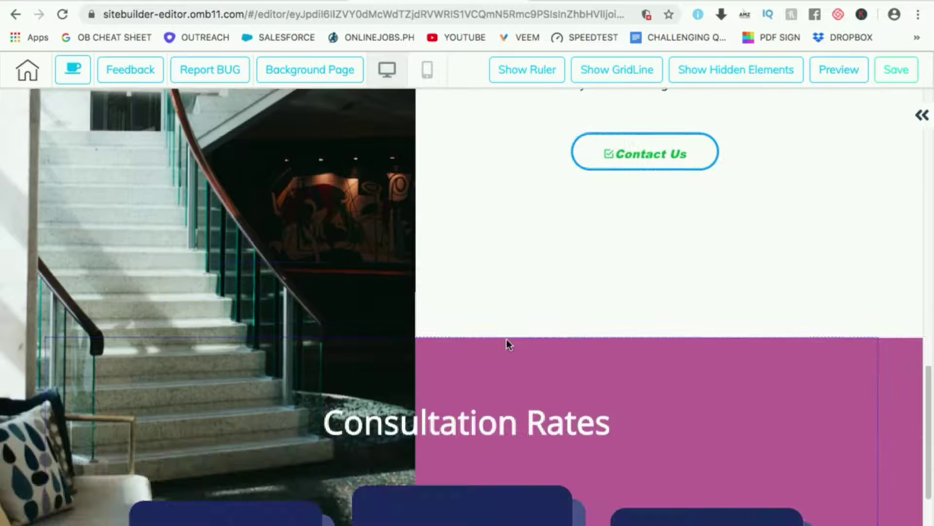
scroll(437, 335, down, 2)
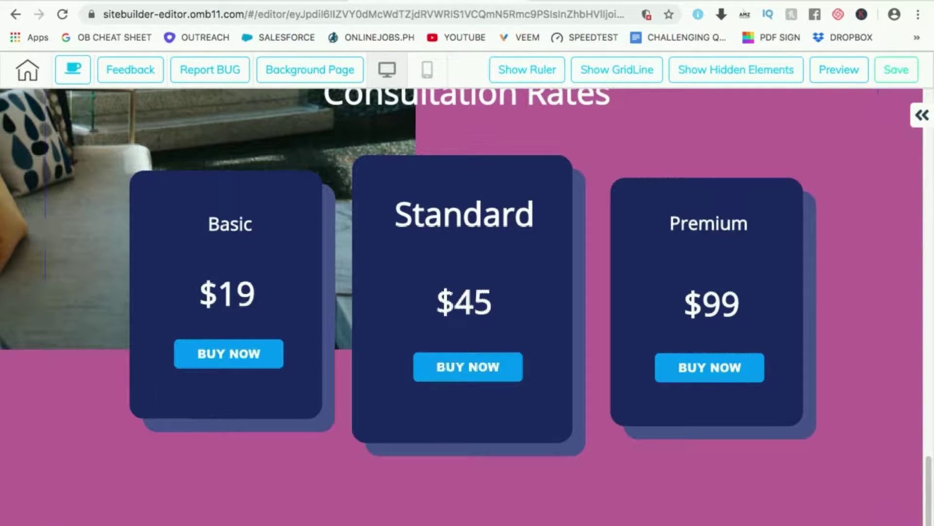
click(921, 115)
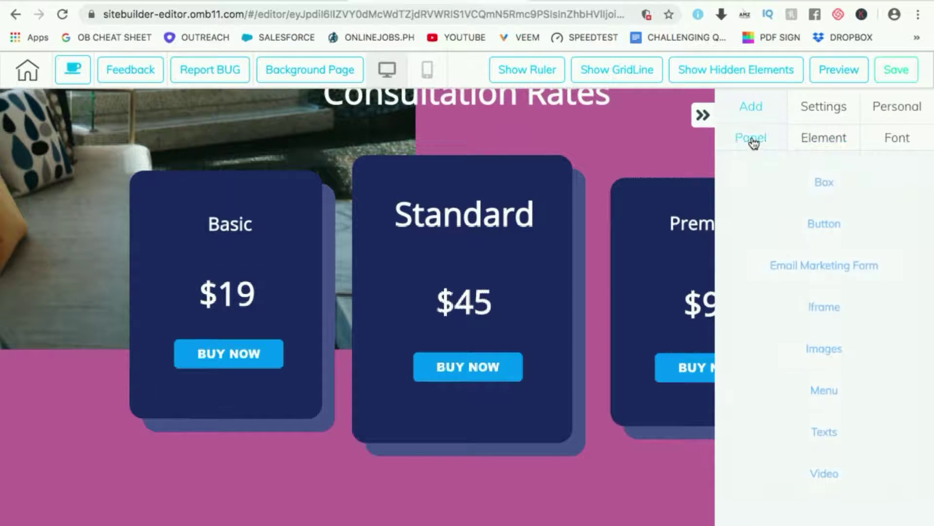
click(751, 139)
click(830, 218)
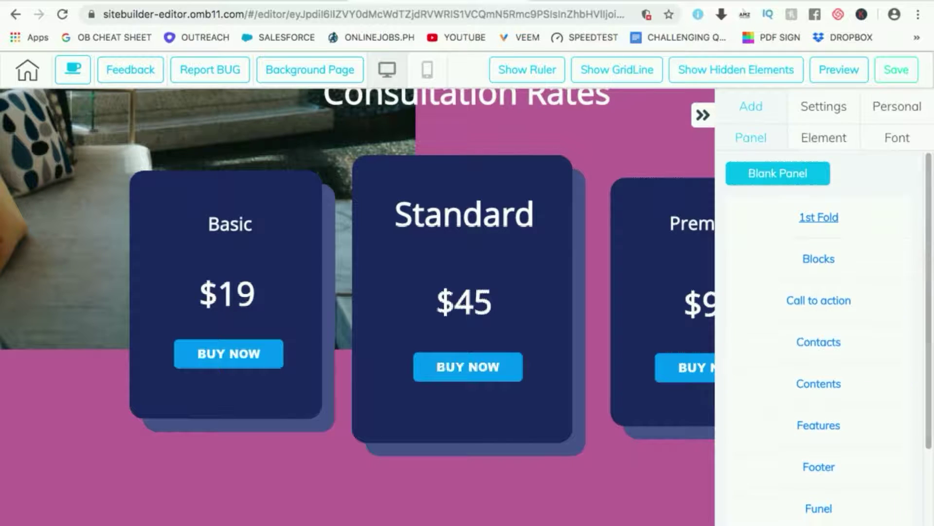
scroll(819, 292, down, 3)
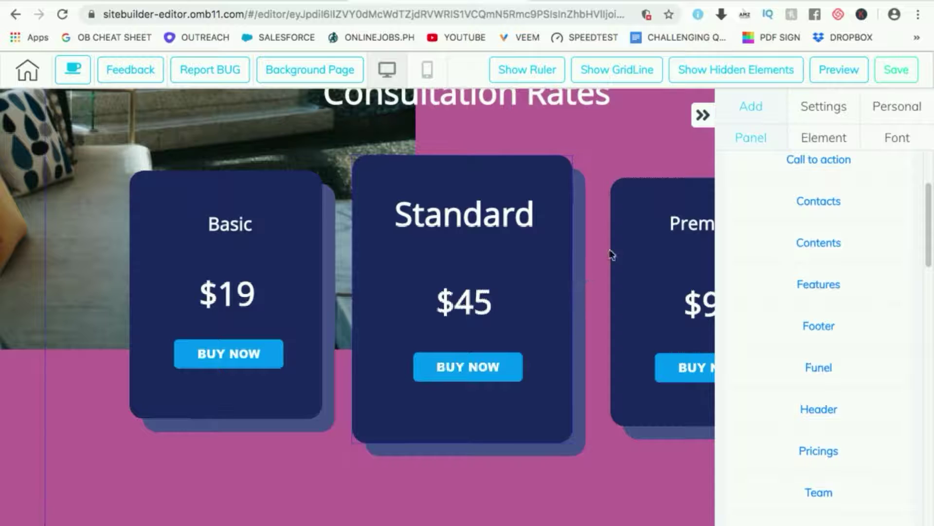
click(700, 121)
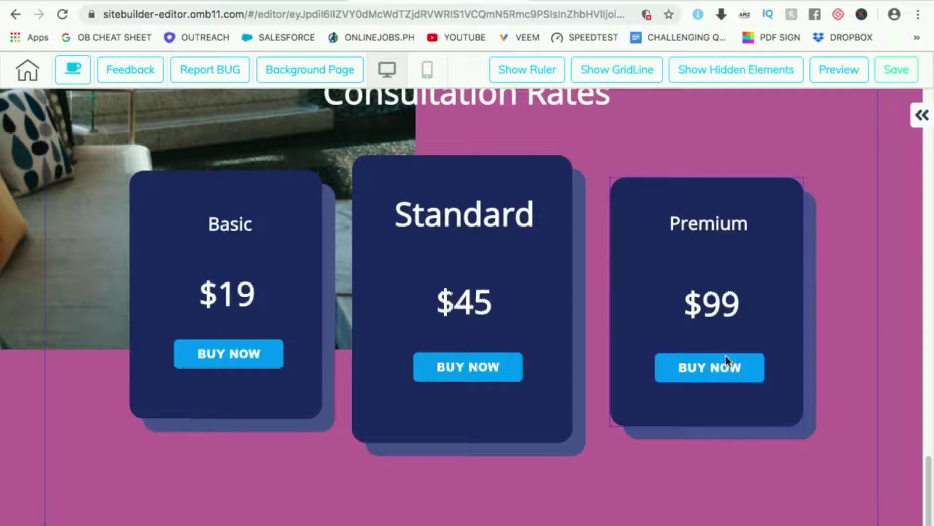
Step: Add the ready-made testimonials panel with two side-by-side photo quote cards below the consultation rates and view it on the page
click(921, 116)
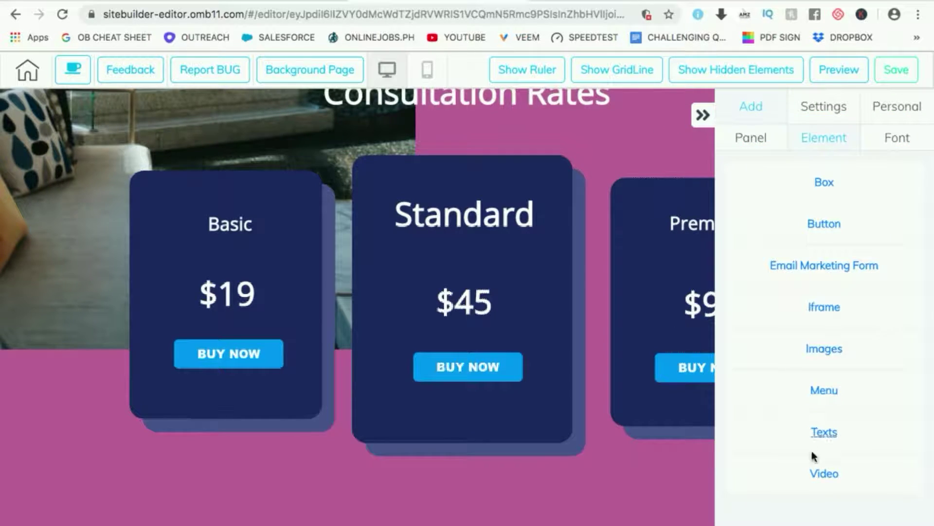
click(756, 144)
scroll(847, 414, down, 5)
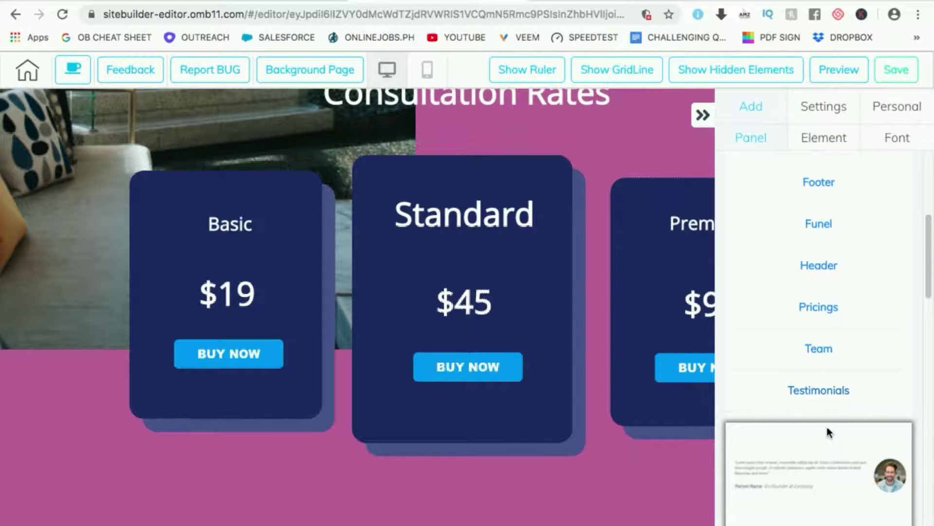
scroll(829, 428, down, 4)
scroll(812, 321, down, 5)
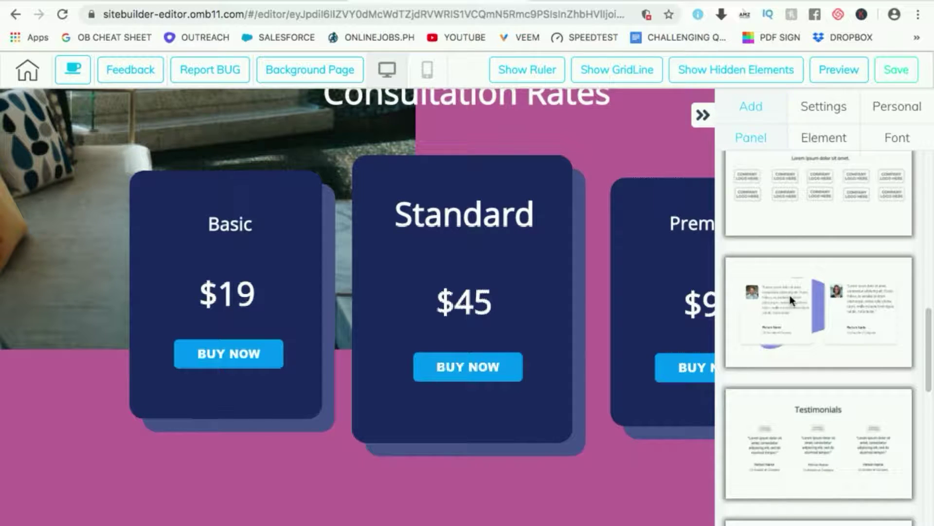
scroll(811, 316, down, 5)
scroll(807, 314, up, 5)
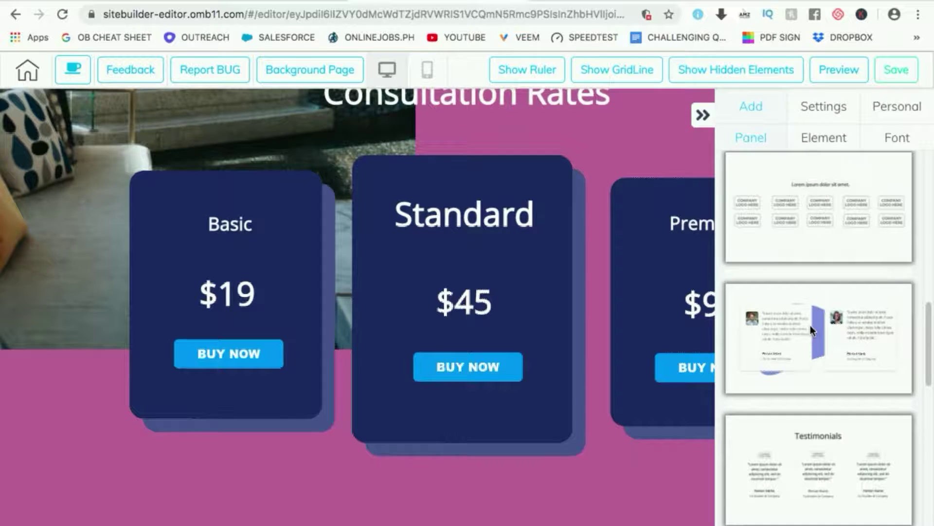
click(811, 326)
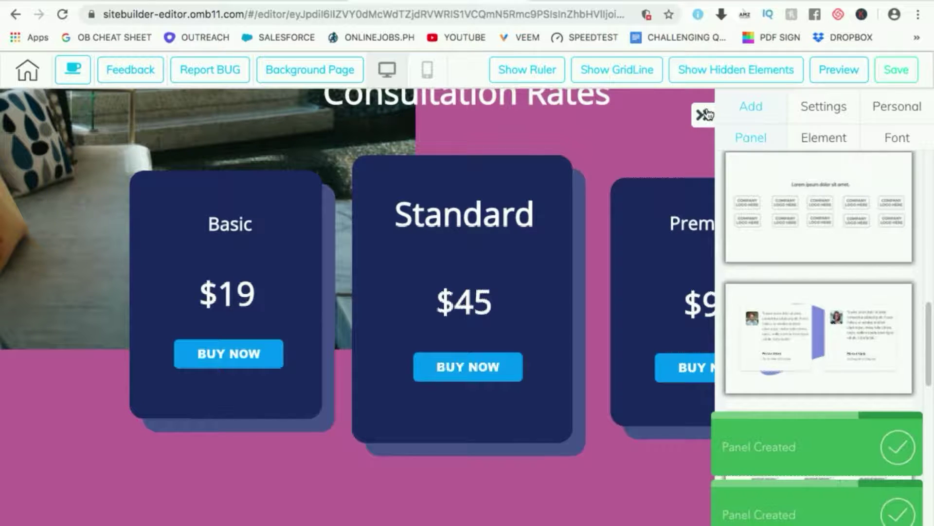
click(702, 115)
scroll(646, 325, down, 10)
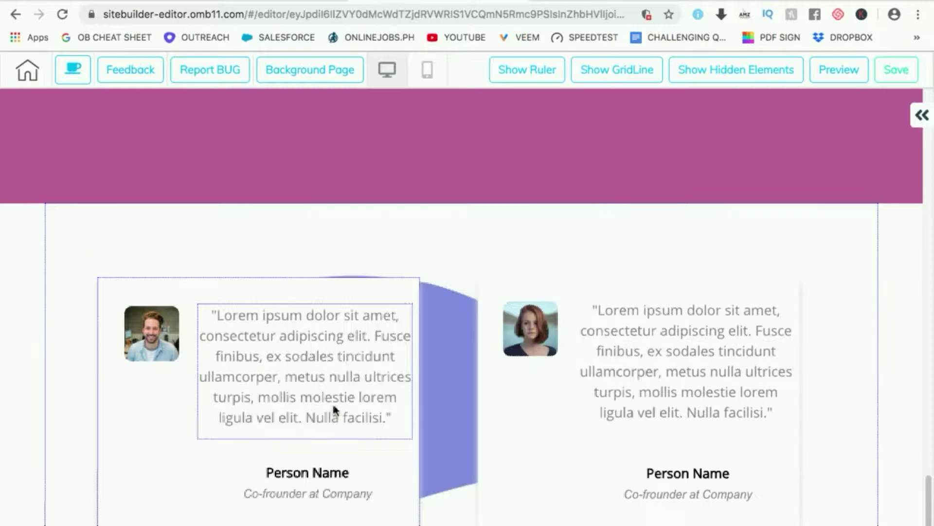
Step: Collapse the testimonial layouts in the ready-made panel library and expand the contact layouts
click(923, 115)
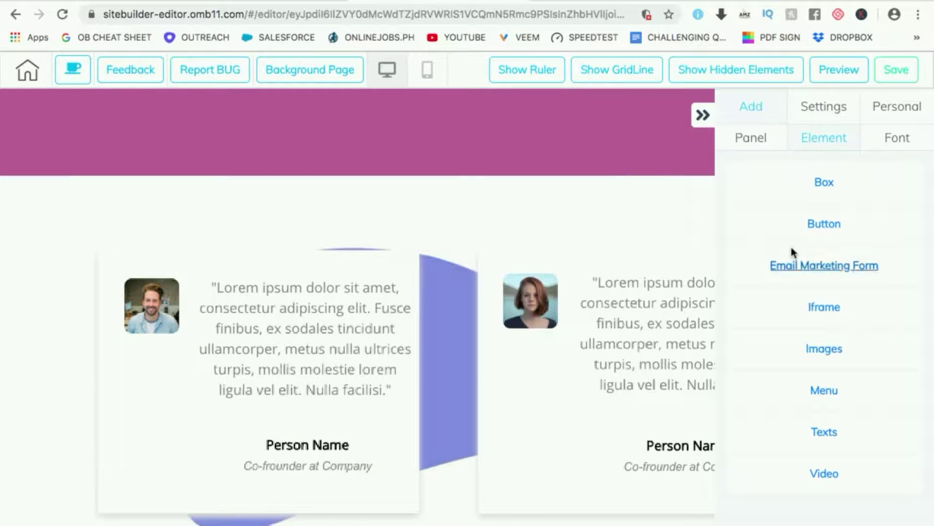
click(751, 138)
scroll(819, 292, down, 5)
scroll(819, 341, down, 10)
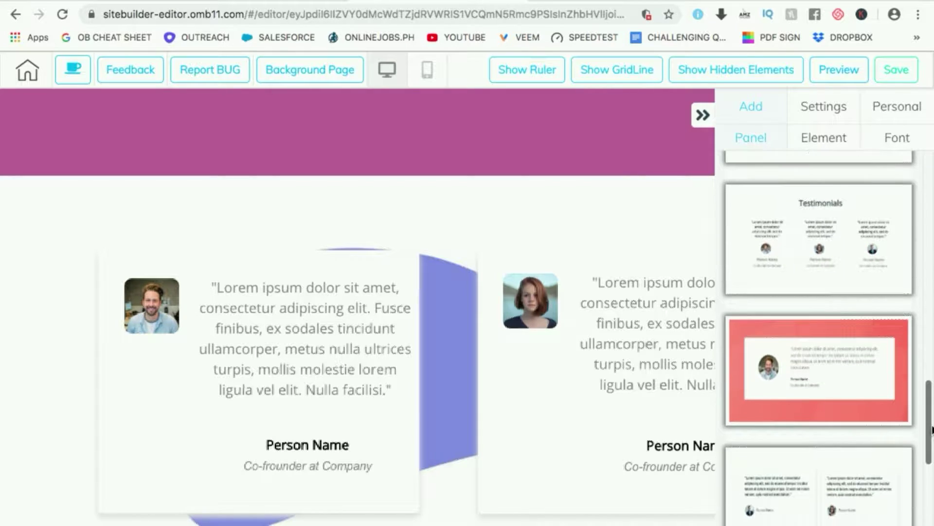
scroll(819, 341, down, 3)
drag(927, 467, 921, 252)
scroll(859, 292, down, 4)
click(837, 306)
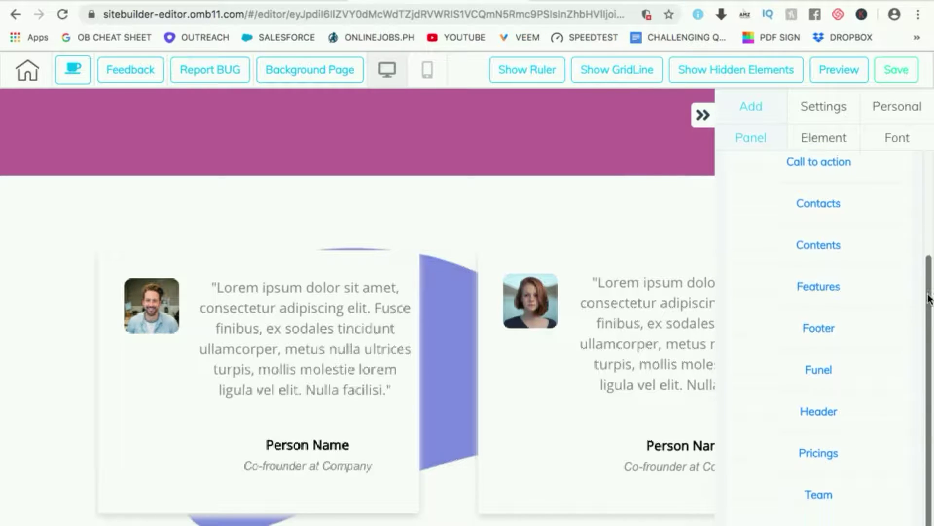
click(826, 207)
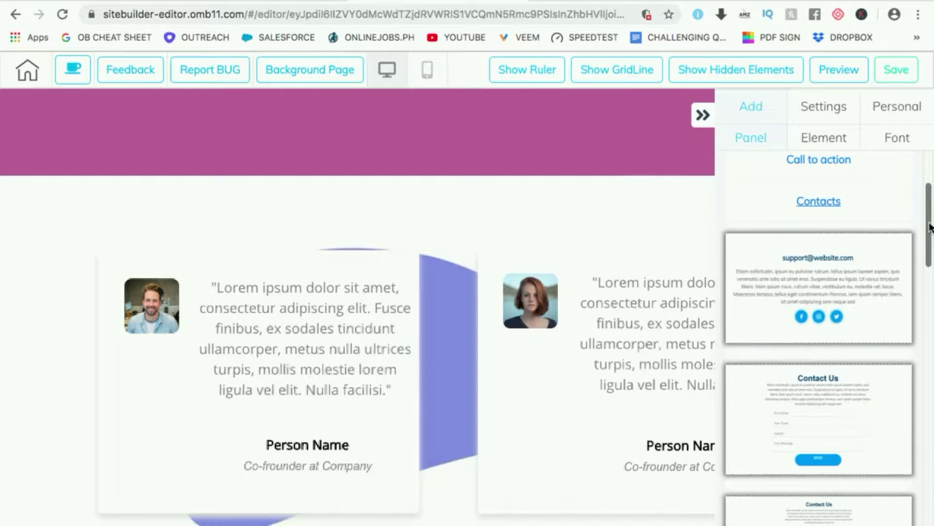
Step: Browse the contact layouts and add the one with a support e-mail, paragraph and social media icons to the page
scroll(931, 238, down, 1)
drag(933, 239, 933, 378)
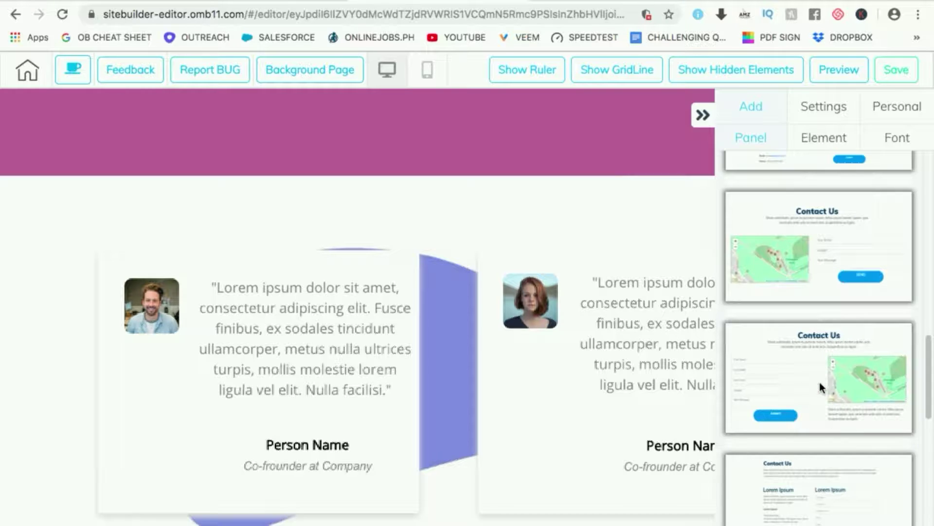
scroll(931, 377, down, 5)
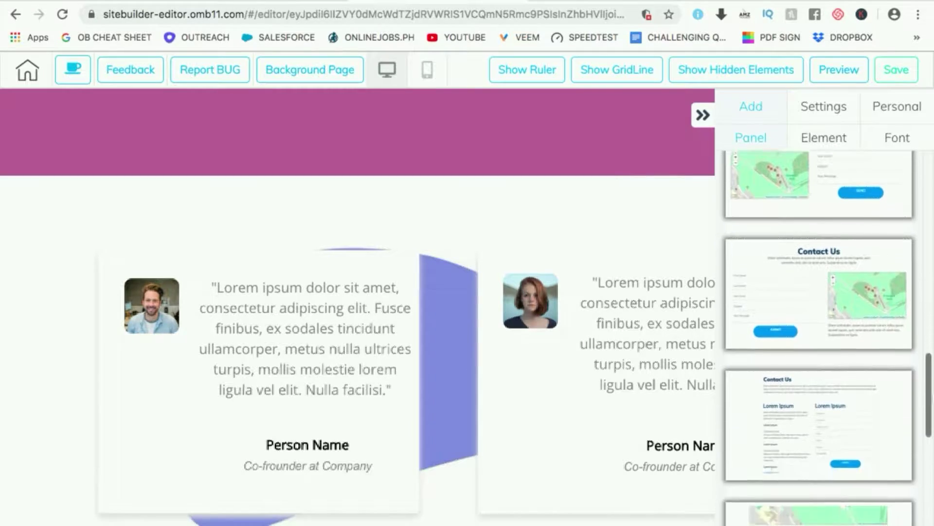
scroll(928, 384, down, 10)
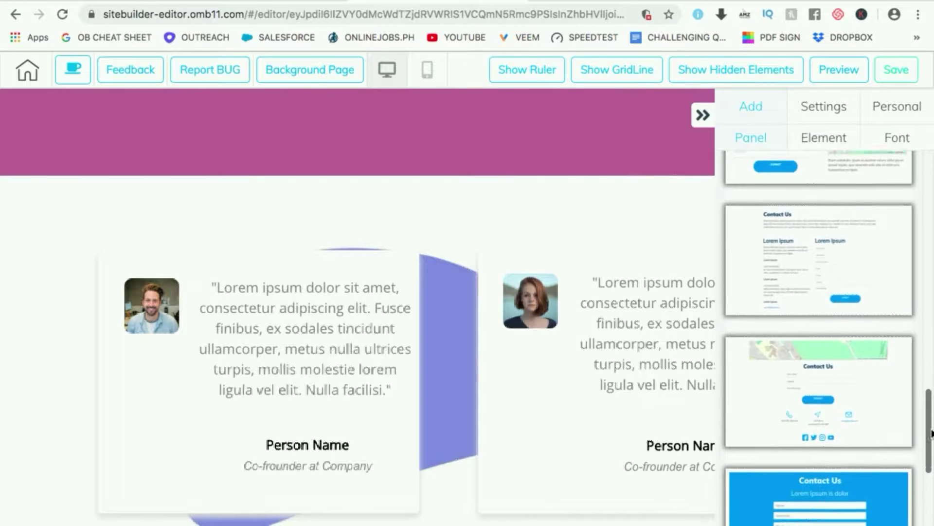
scroll(927, 385, up, 14)
drag(928, 384, 930, 233)
click(827, 252)
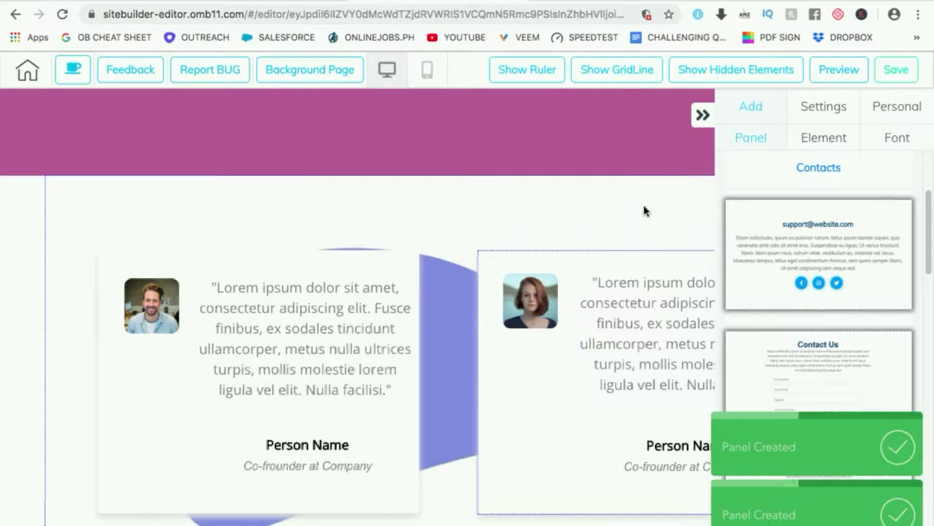
click(701, 115)
Step: Delete the support e-mail contact panel below the testimonials and confirm the removal
scroll(664, 243, down, 5)
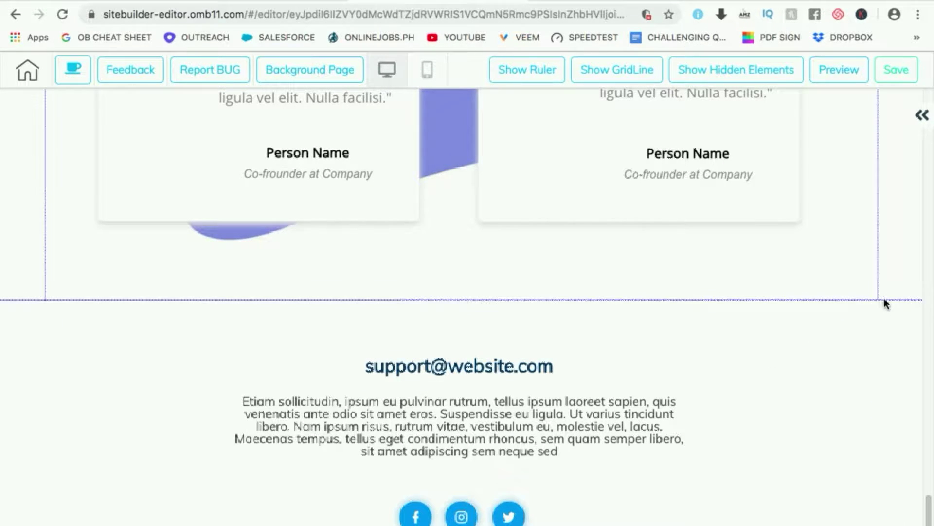
click(872, 324)
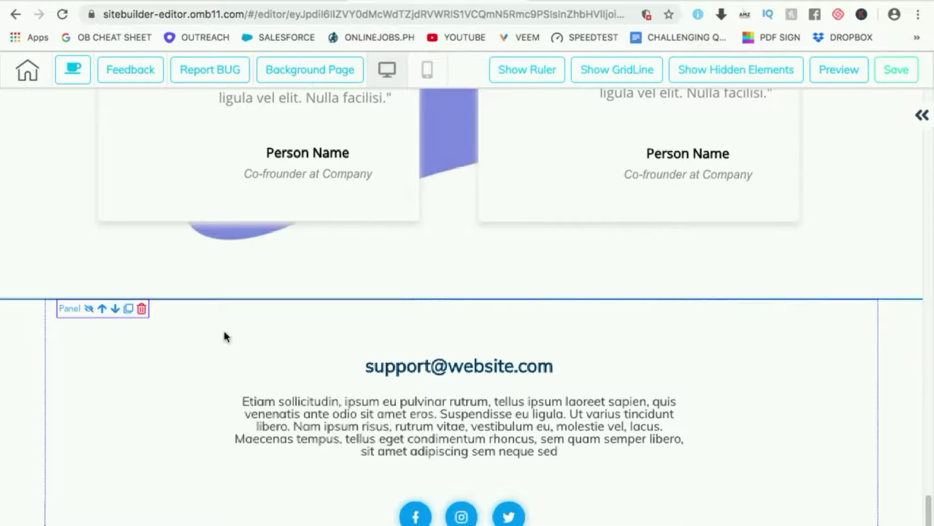
click(141, 308)
click(649, 319)
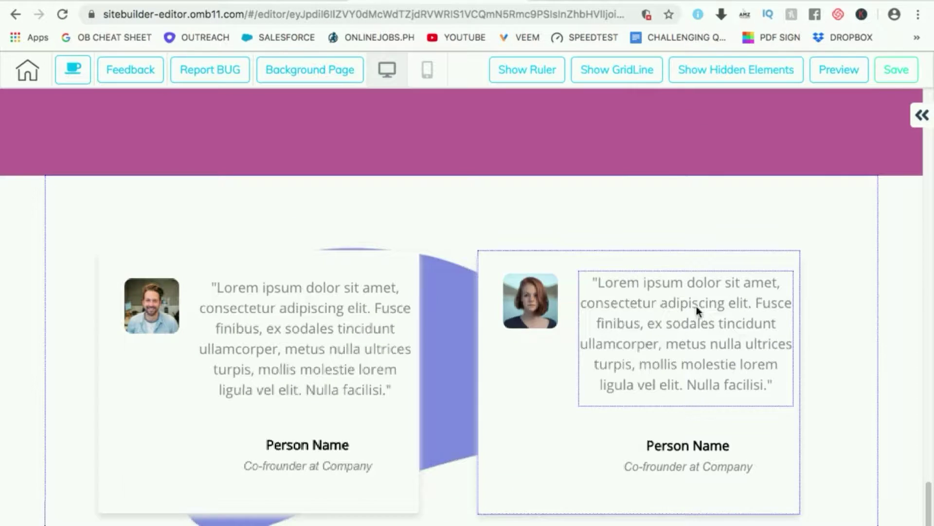
Step: Add the plain Contact Us form panel with name, email, subject and message fields and a Send button below the testimonials
click(922, 115)
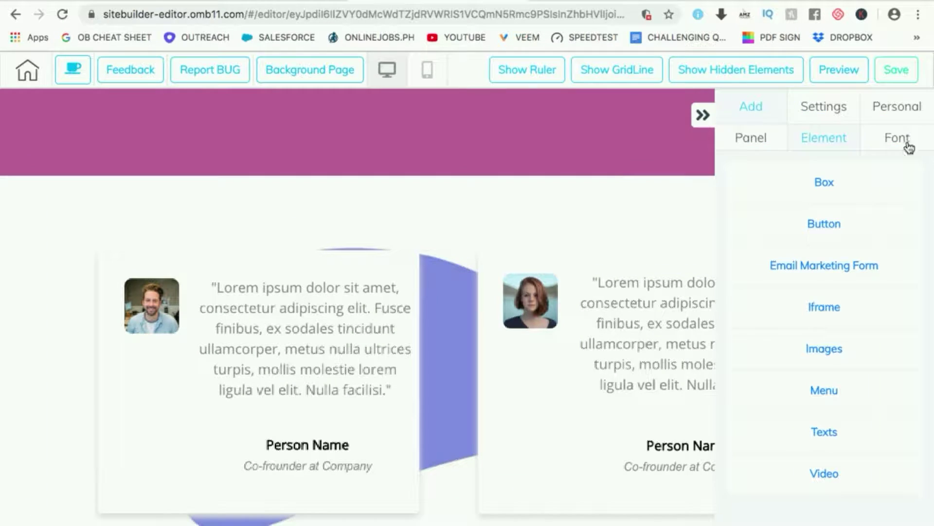
click(761, 142)
scroll(867, 301, down, 5)
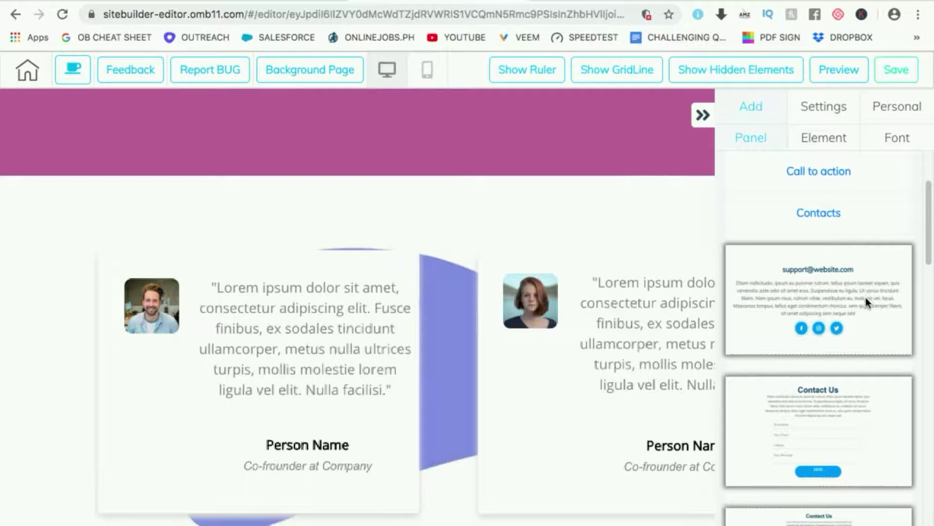
scroll(867, 305, down, 3)
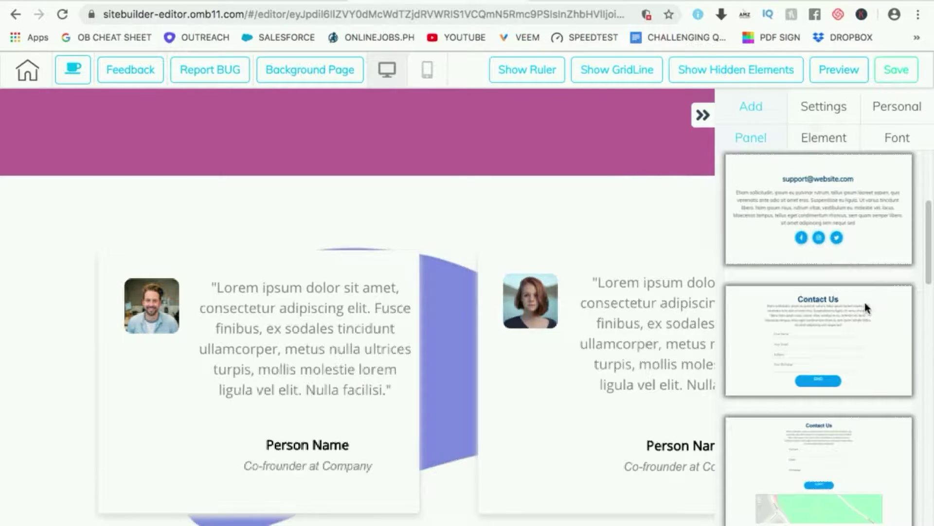
scroll(847, 275, down, 8)
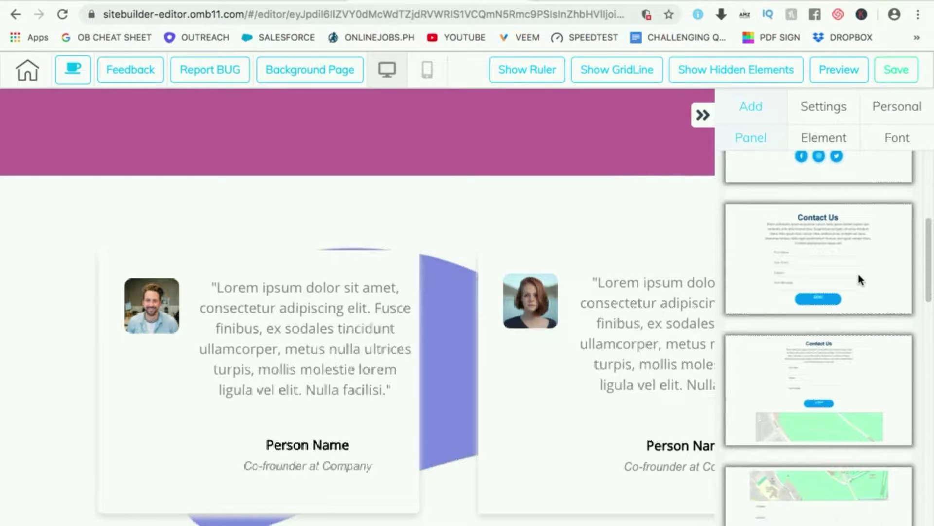
scroll(849, 270, down, 4)
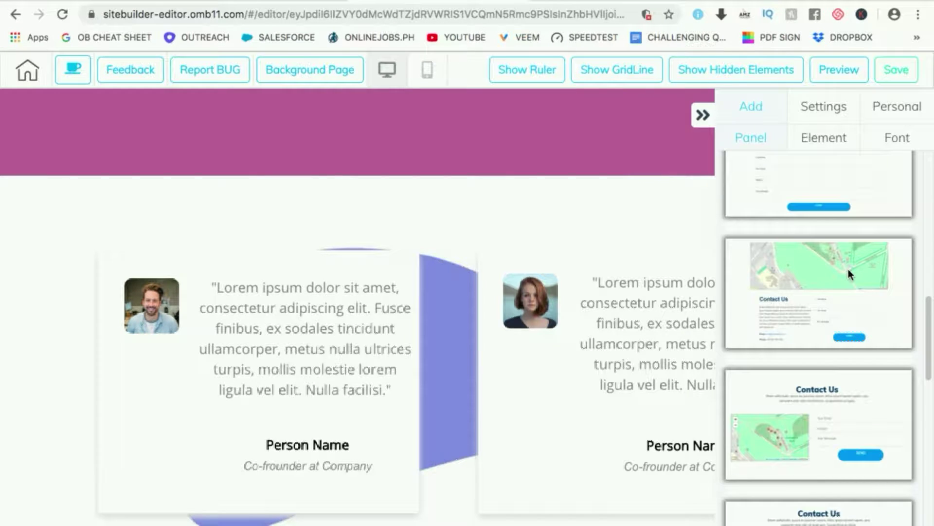
scroll(848, 269, down, 2)
scroll(846, 270, down, 7)
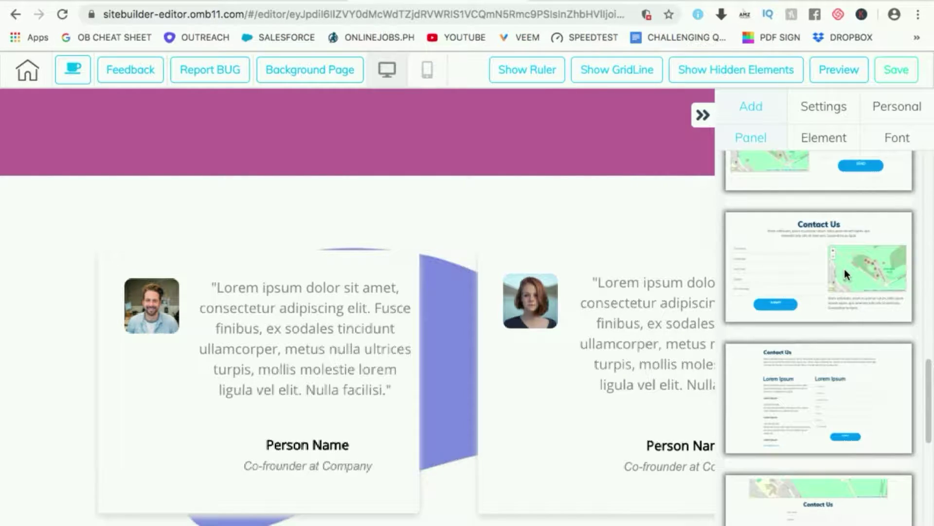
scroll(845, 267, up, 10)
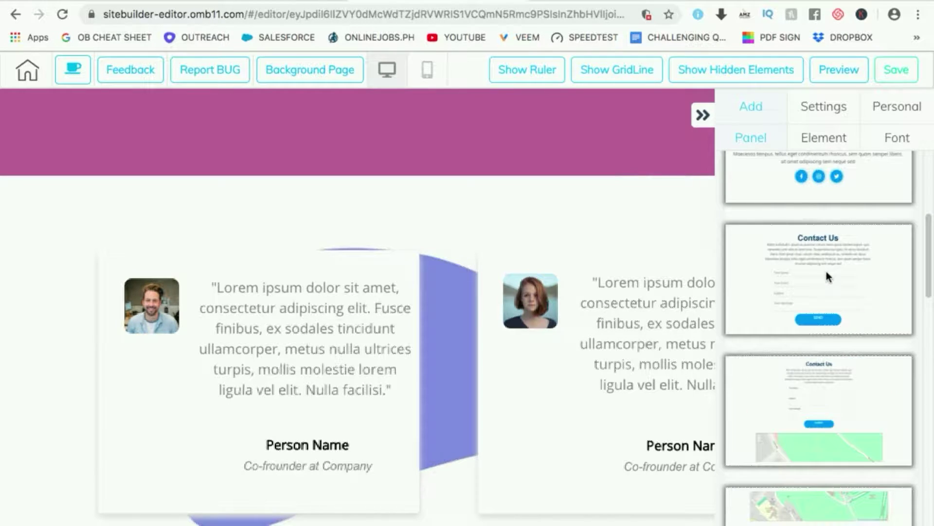
click(827, 271)
click(701, 114)
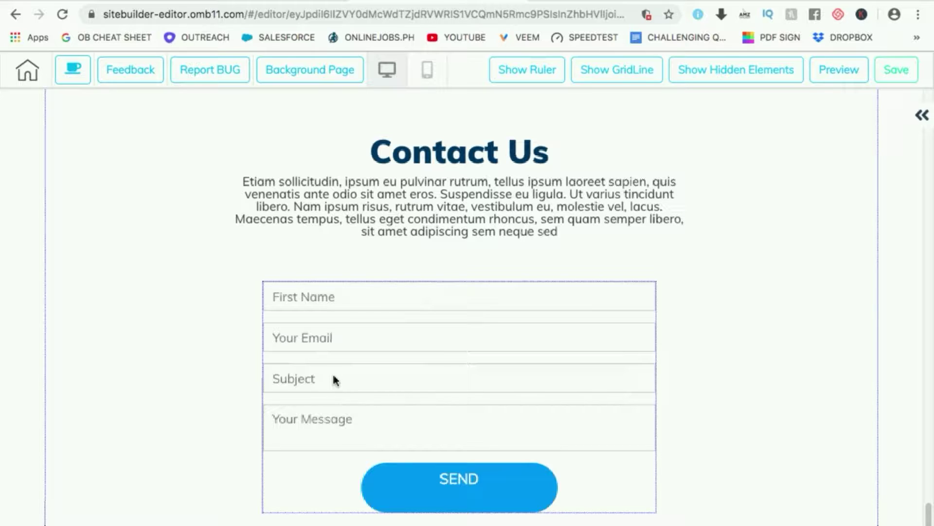
Step: Save the page and decline publishing the website for now
scroll(325, 236, up, 15)
scroll(326, 234, up, 5)
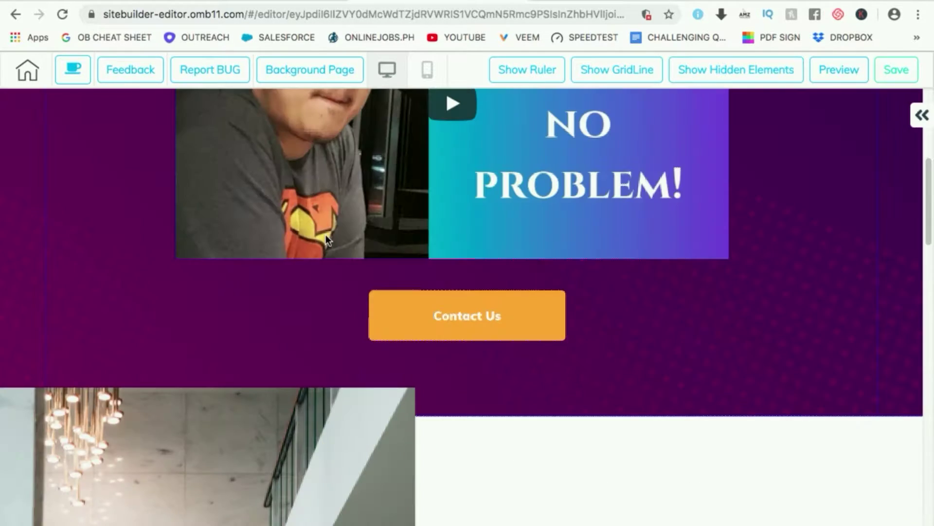
click(896, 73)
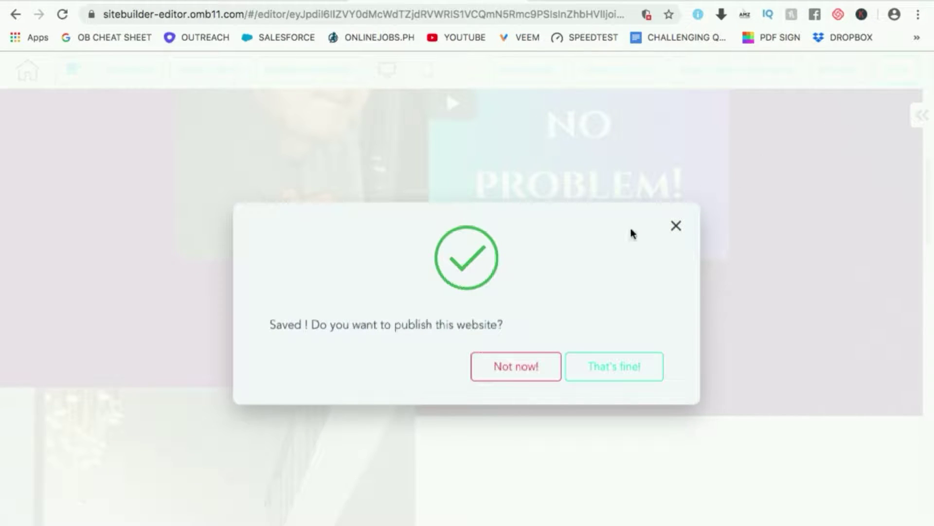
click(527, 369)
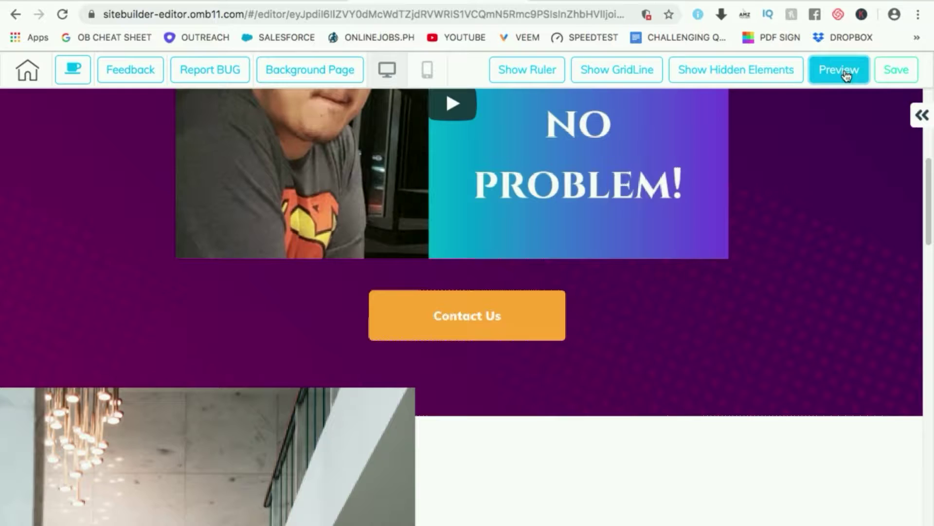
Step: Preview the page in desktop view and look it over from the headline down to the Contact Us form
click(846, 73)
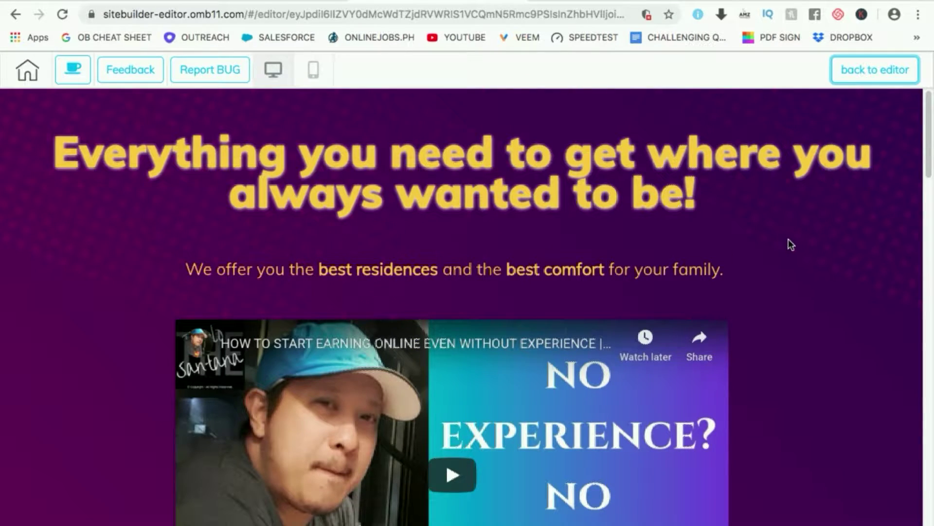
scroll(787, 239, down, 2)
scroll(787, 241, down, 9)
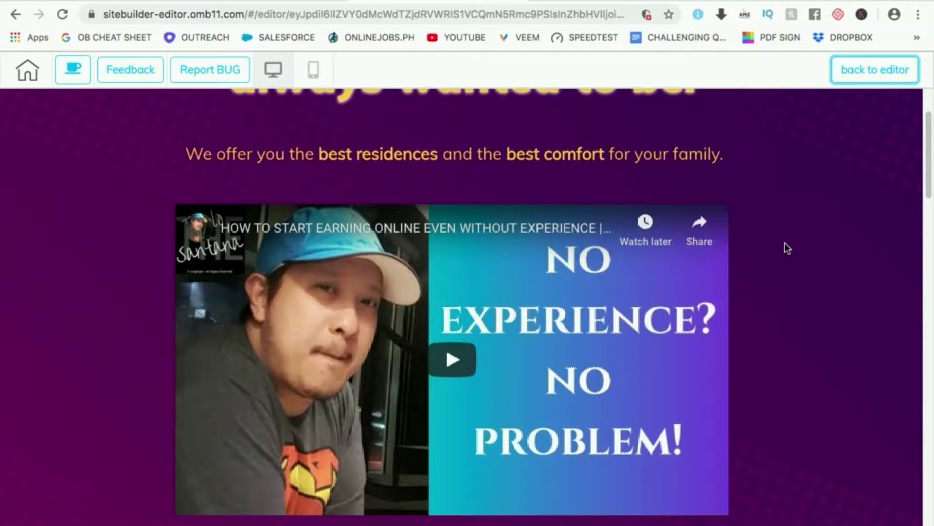
scroll(780, 243, down, 20)
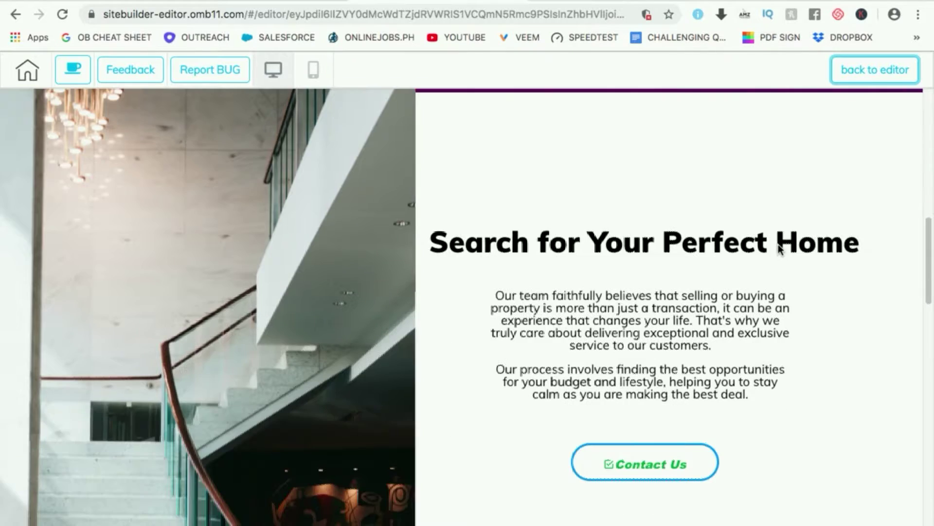
scroll(780, 247, down, 10)
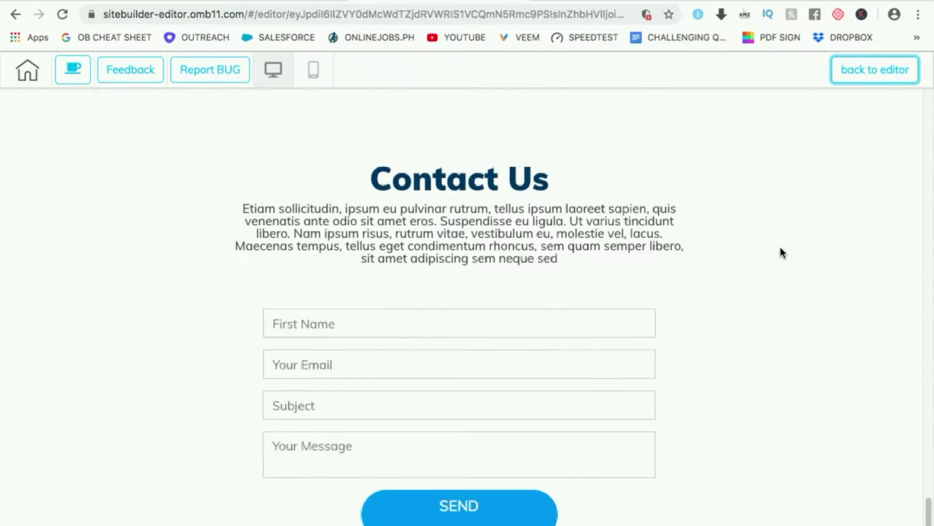
Step: Check the whole page in the mobile preview, from the headline to the Contact Us form, and return to the desktop preview
click(313, 71)
scroll(677, 189, up, 20)
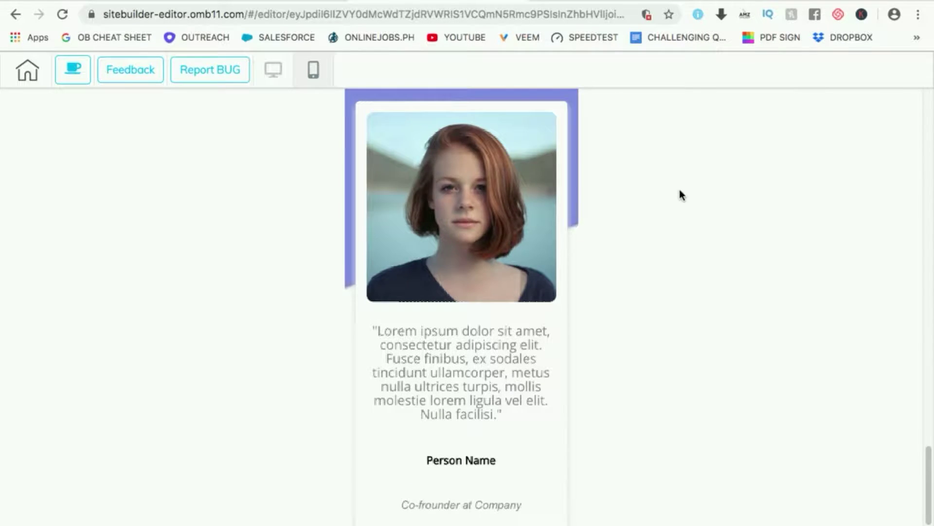
scroll(667, 191, up, 15)
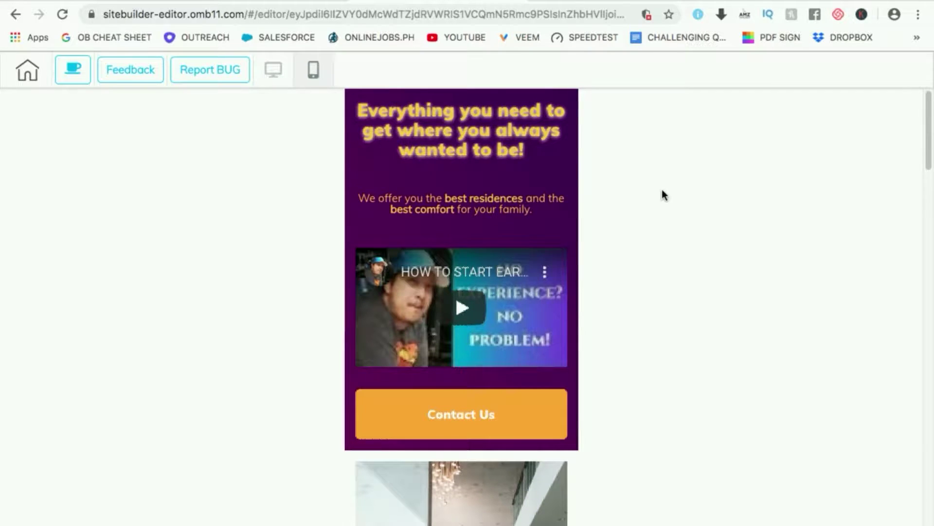
scroll(662, 194, down, 10)
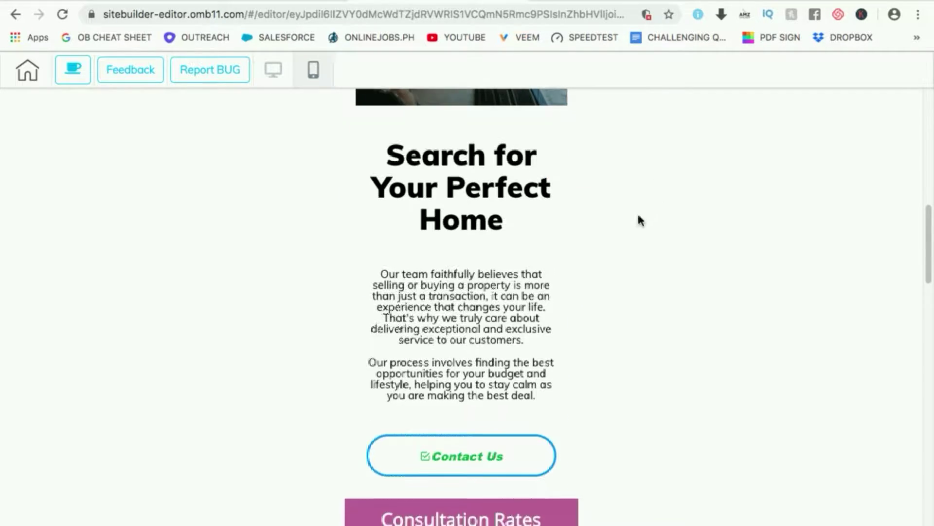
scroll(628, 229, down, 10)
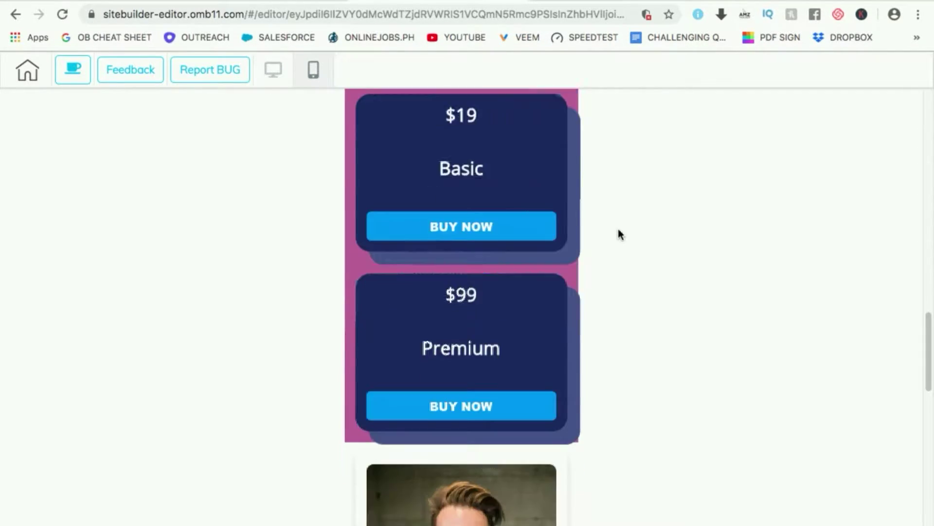
scroll(619, 235, down, 15)
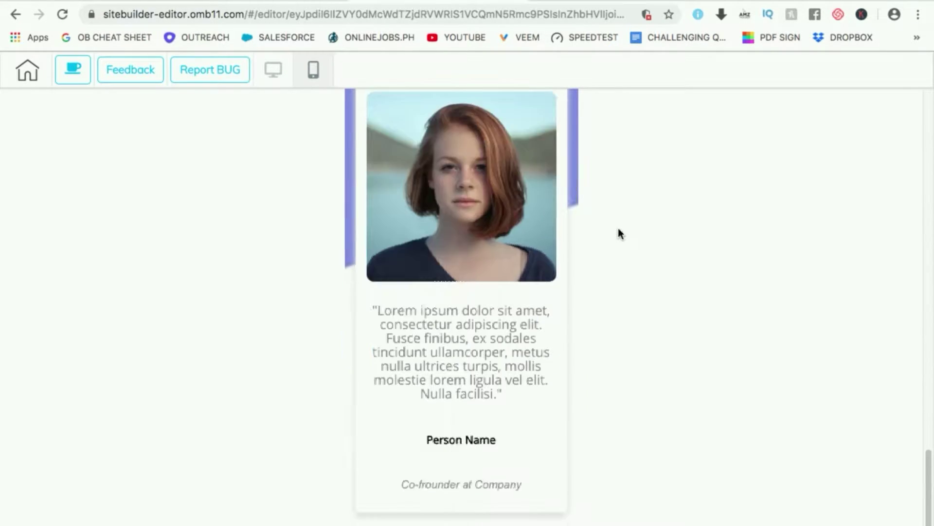
scroll(619, 233, down, 8)
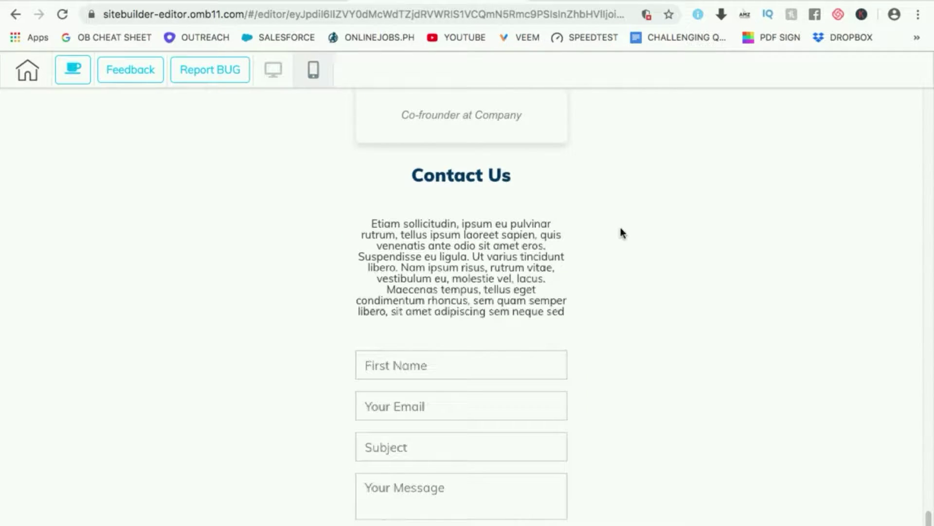
scroll(622, 234, up, 20)
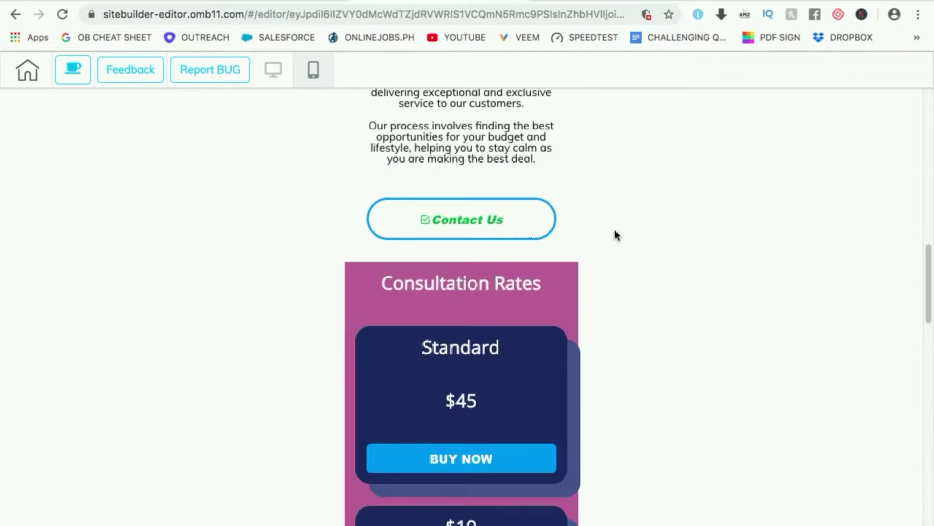
click(264, 75)
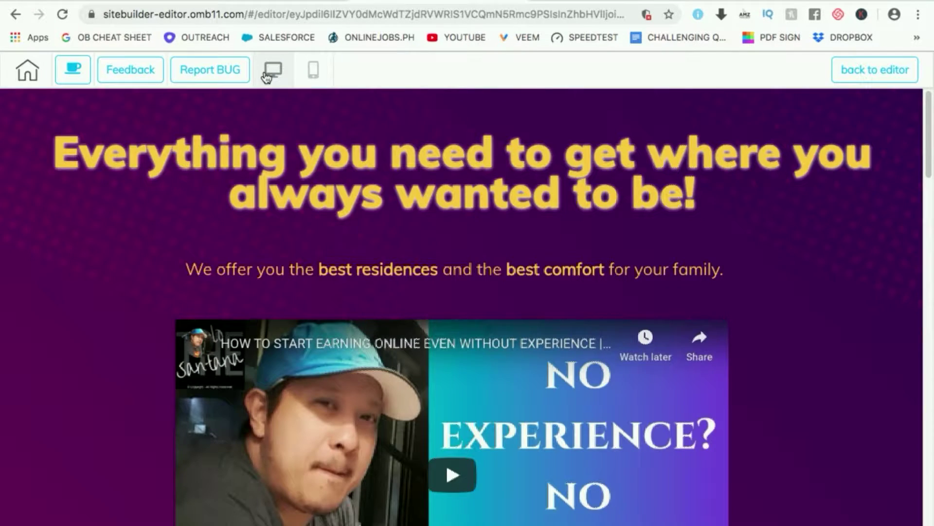
Step: Leave the current page for the demo site's page list and open the Home page in the editor
click(28, 74)
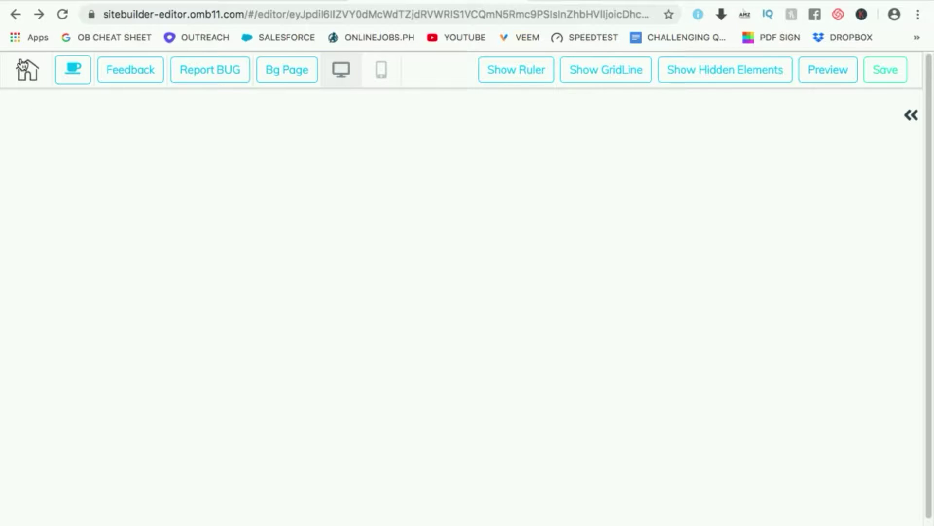
click(23, 67)
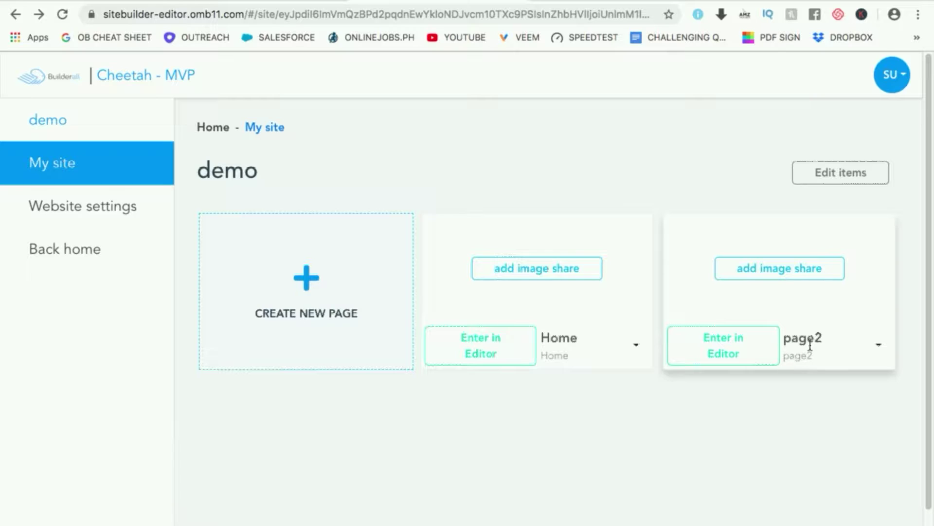
click(476, 352)
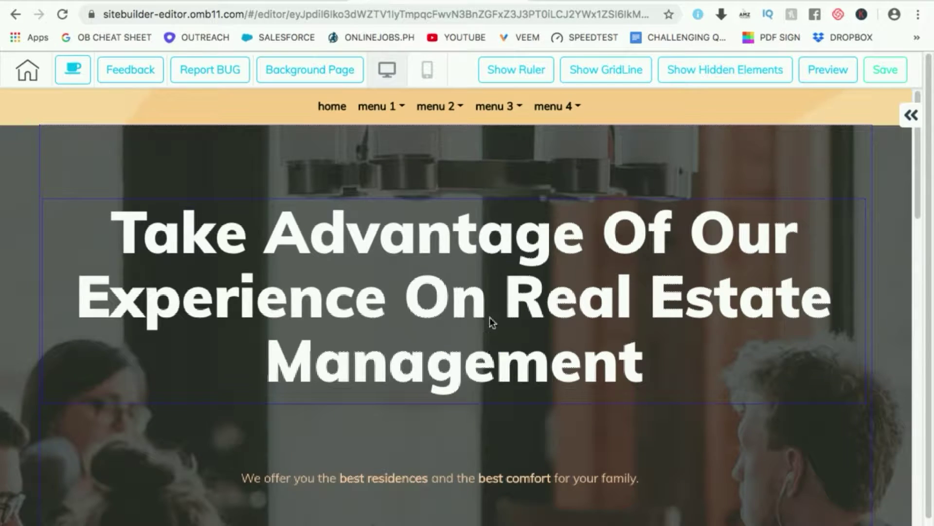
Step: Look through the VIEW MORE button's style and advanced settings and the Home page's sections
scroll(495, 296, down, 2)
scroll(496, 296, down, 3)
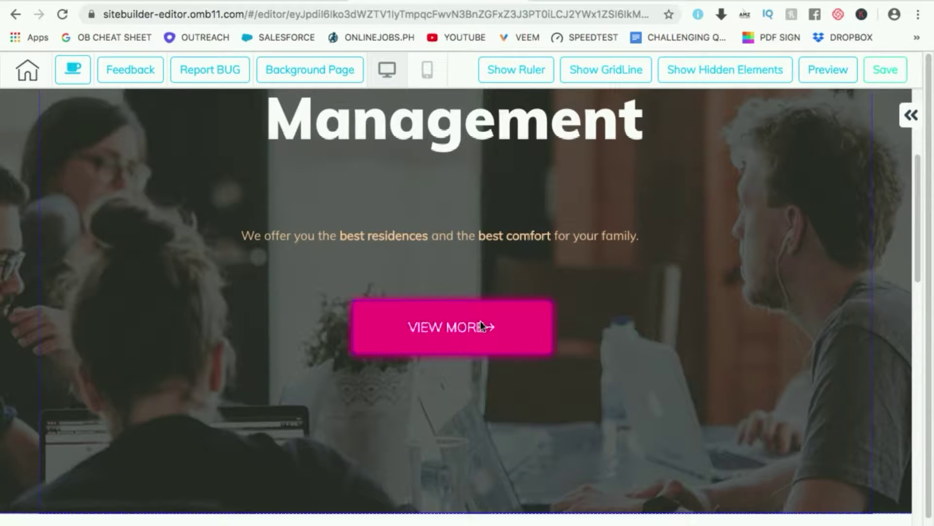
click(481, 326)
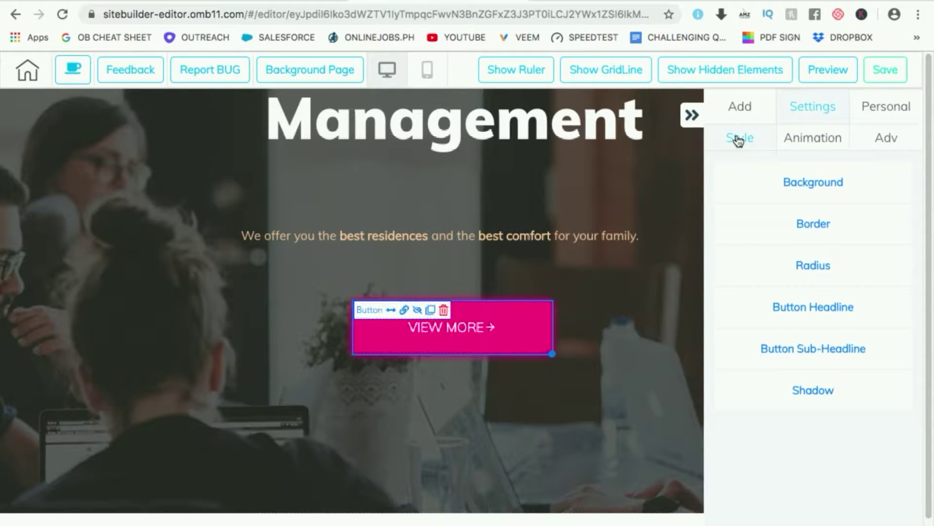
click(887, 143)
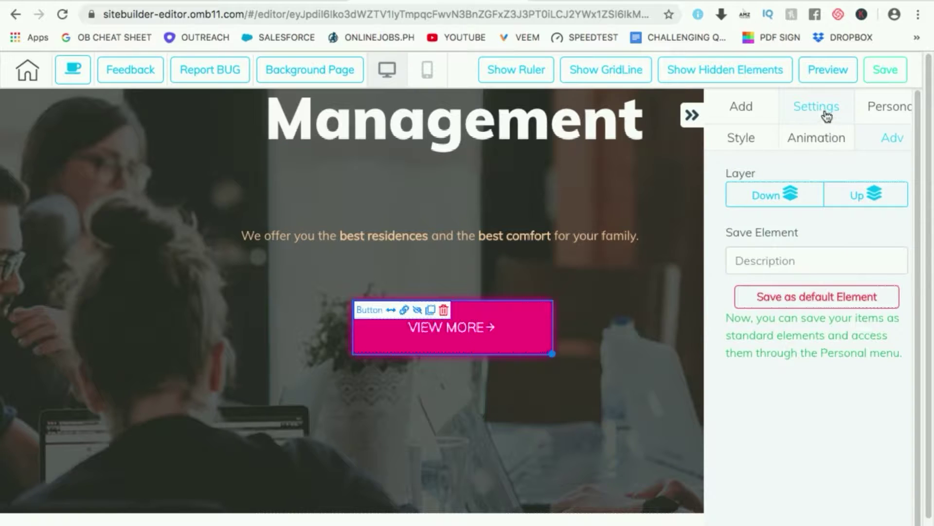
click(740, 114)
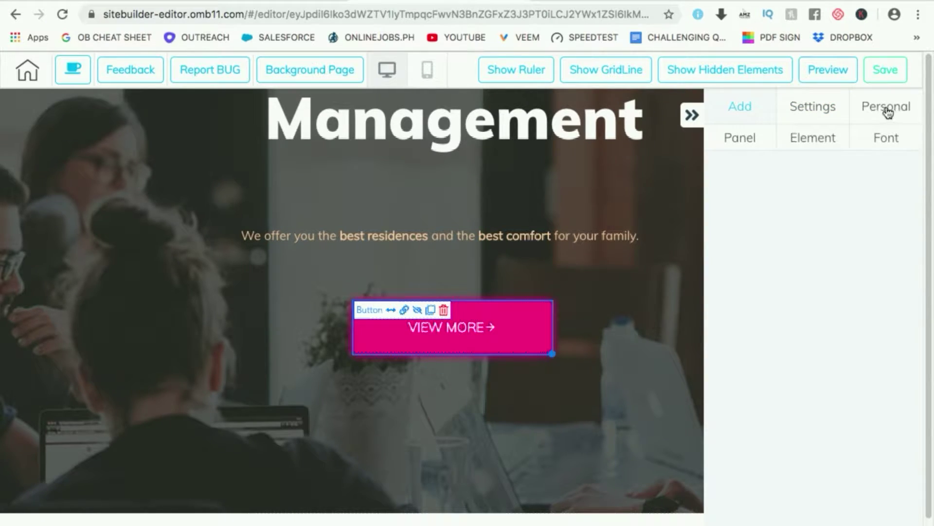
click(887, 111)
click(745, 114)
click(691, 116)
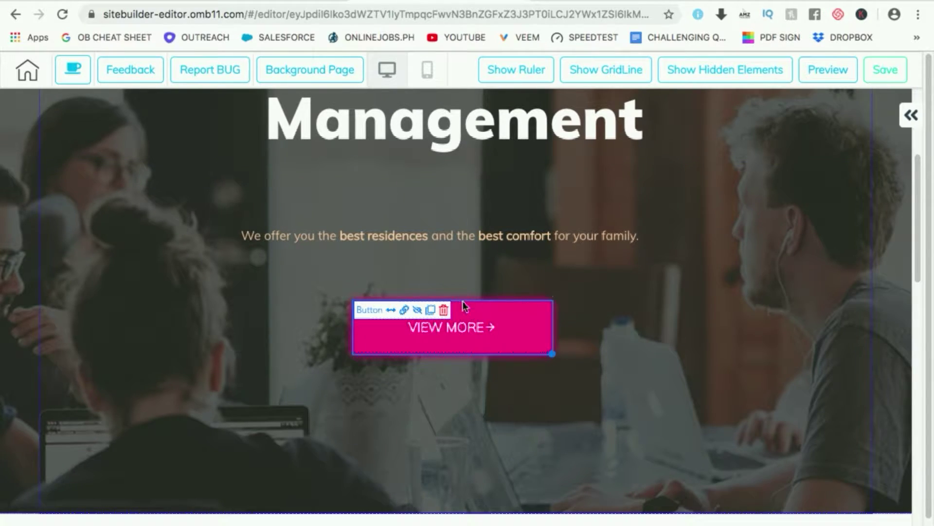
scroll(470, 300, down, 15)
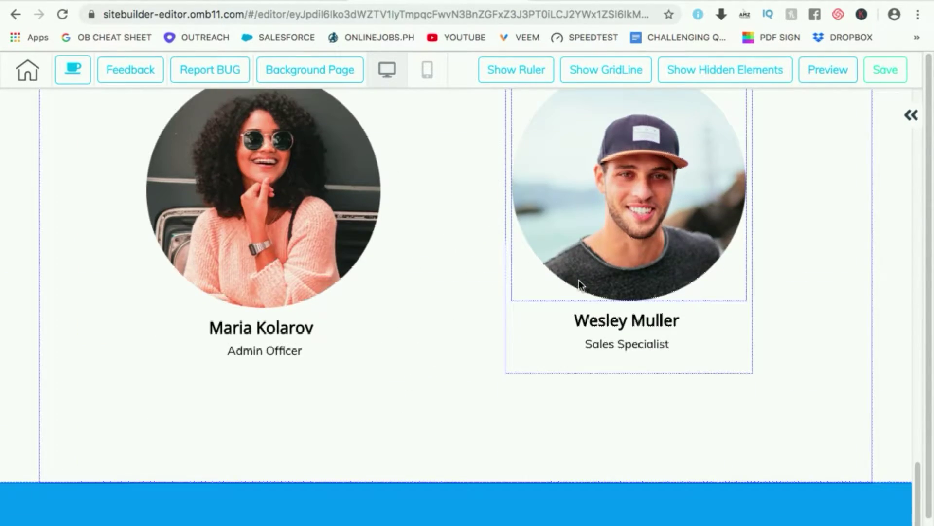
scroll(545, 290, up, 15)
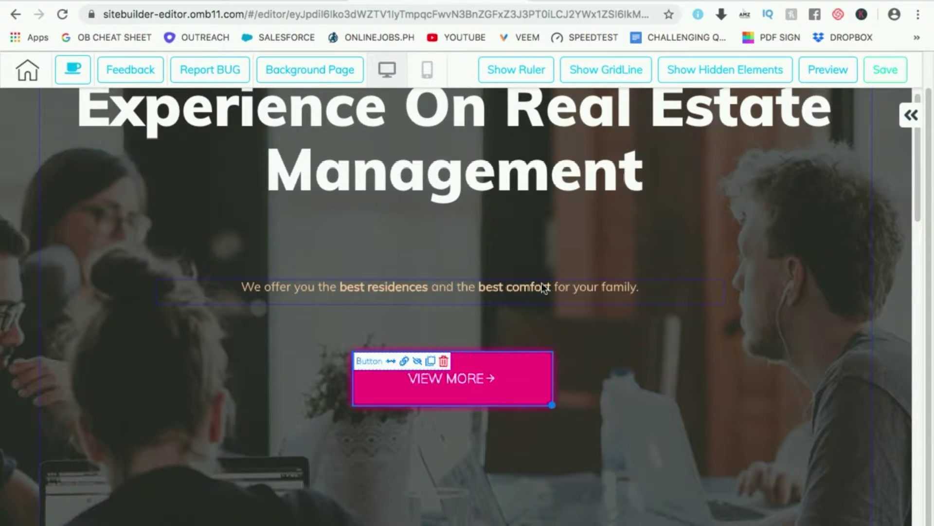
scroll(545, 287, down, 3)
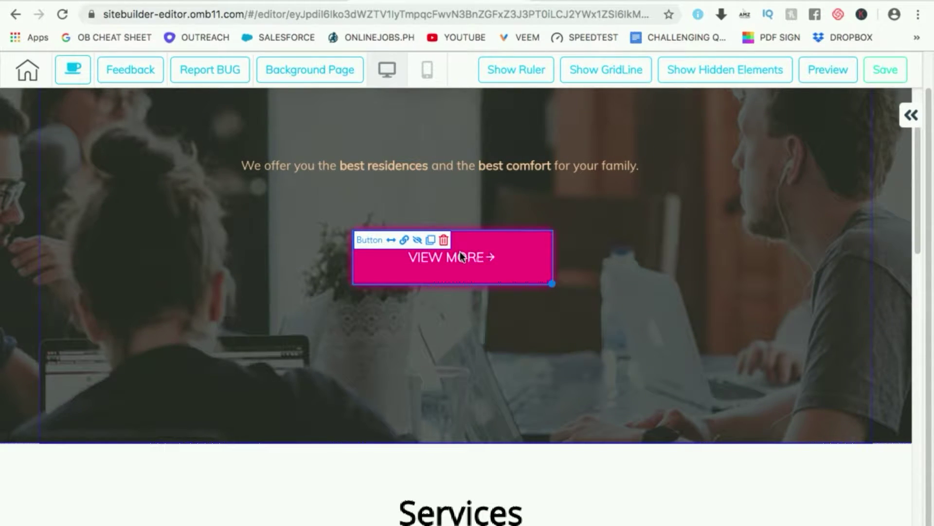
Step: Link the VIEW MORE button to page2, set it to open in the same page, and save the action
click(406, 239)
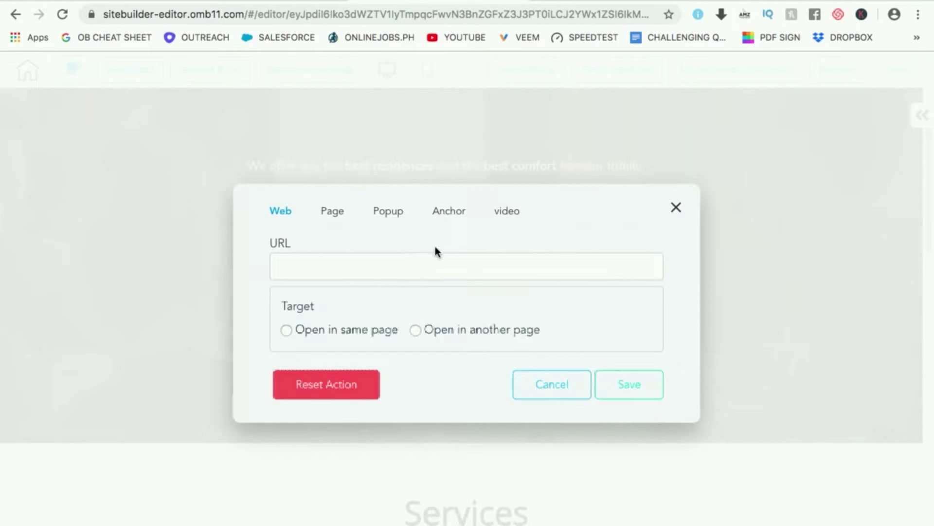
click(675, 208)
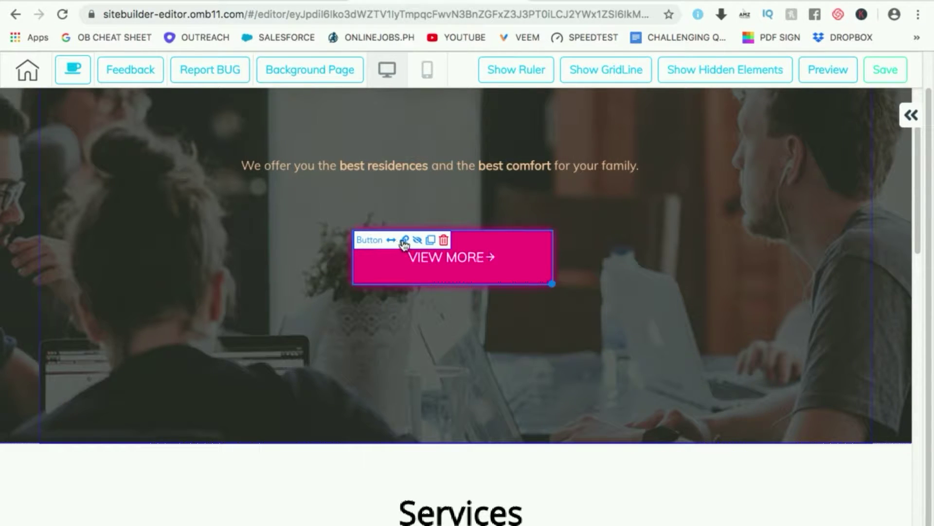
click(404, 239)
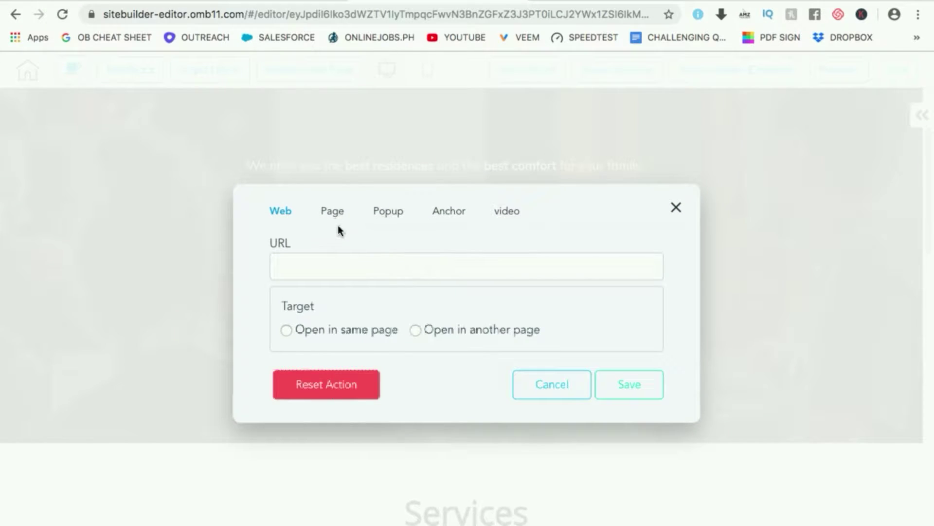
click(334, 214)
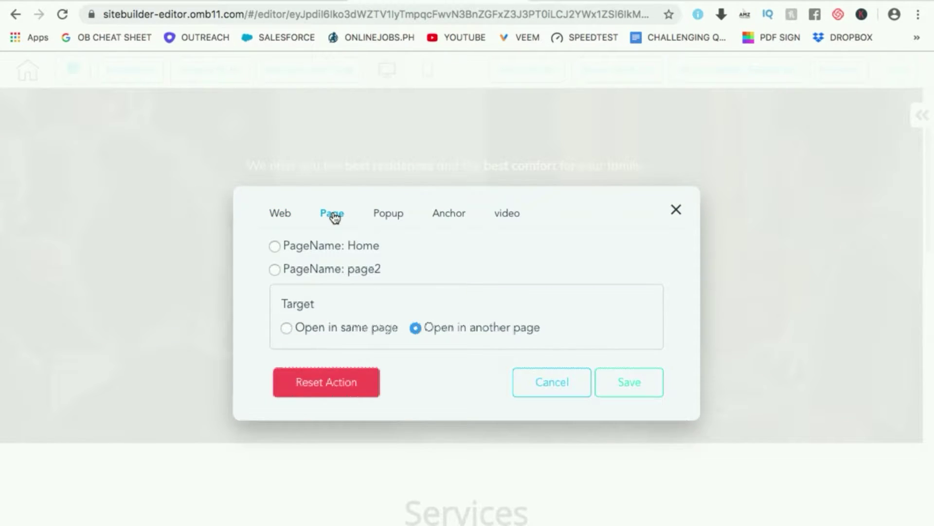
click(275, 270)
click(286, 328)
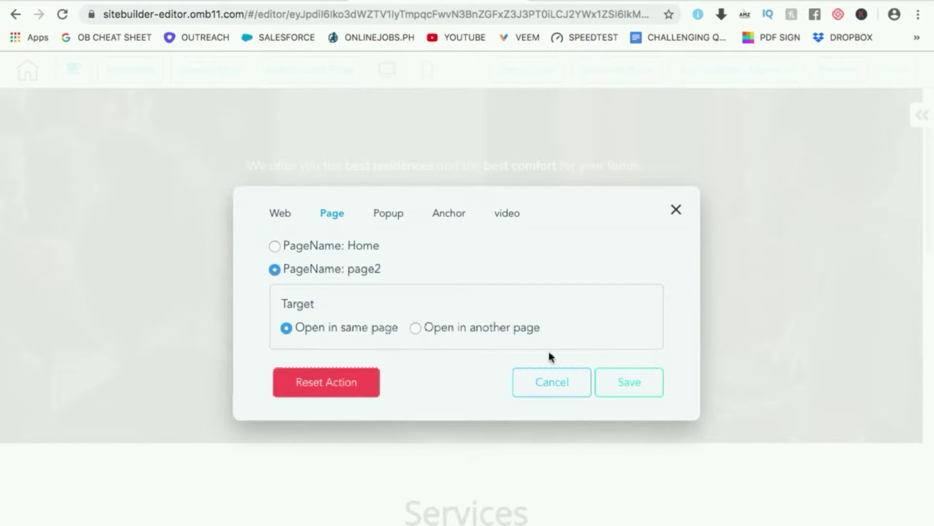
click(415, 328)
click(287, 329)
click(629, 383)
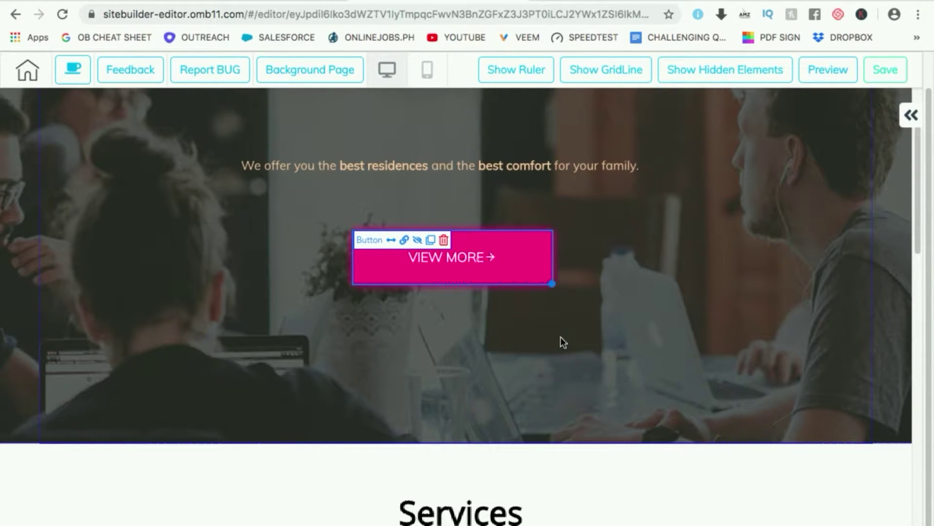
Step: Preview the Home page with its VIEW MORE button, return to the editor, and preview it once more
click(826, 74)
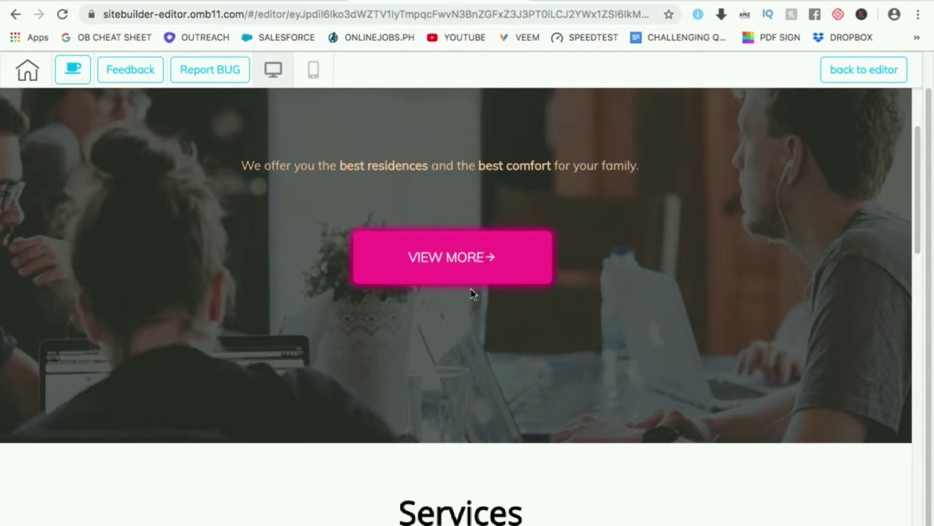
scroll(587, 214, up, 3)
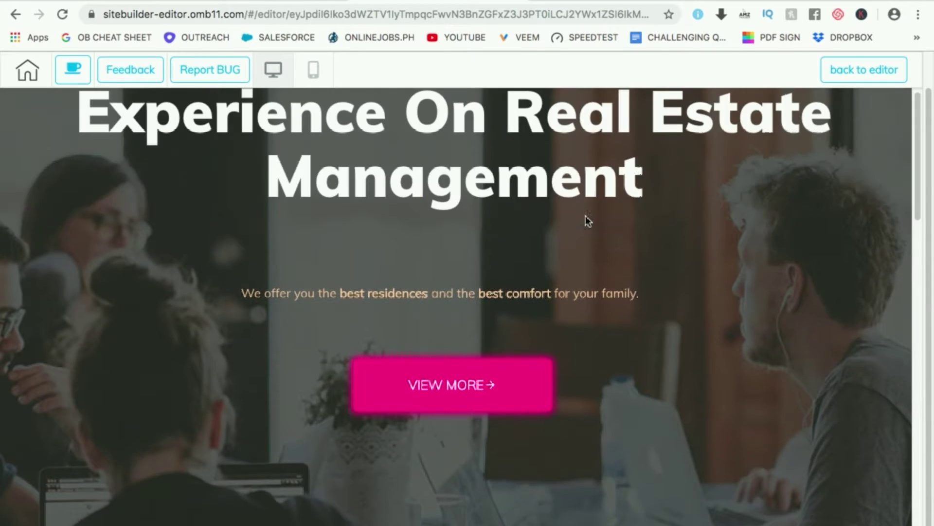
scroll(586, 219, down, 3)
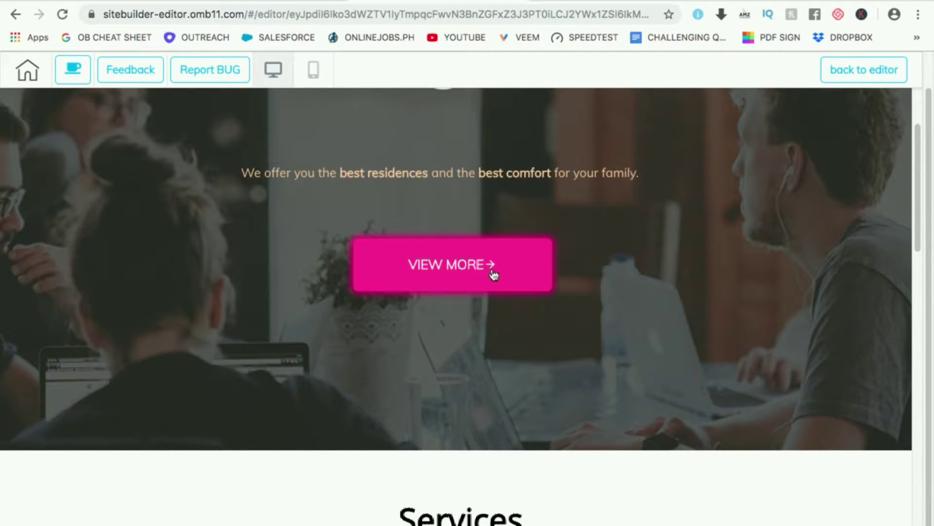
scroll(507, 268, up, 5)
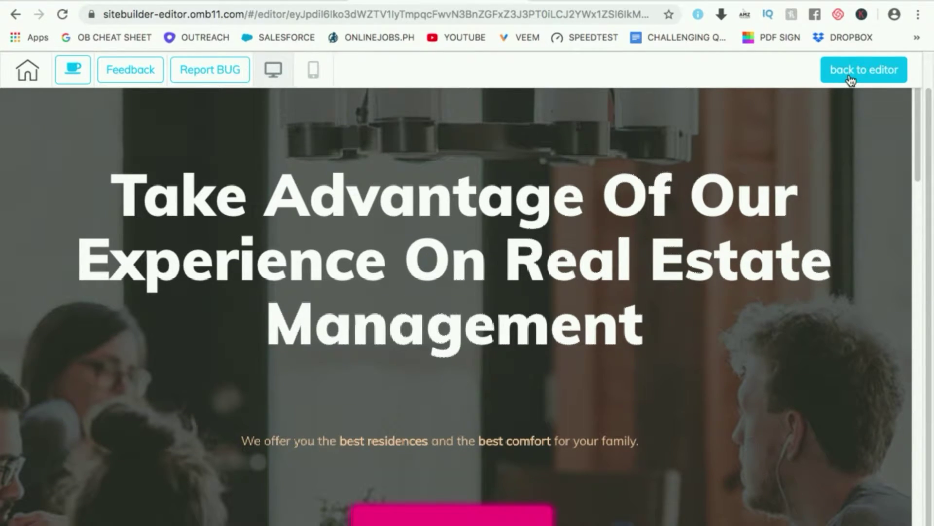
click(850, 78)
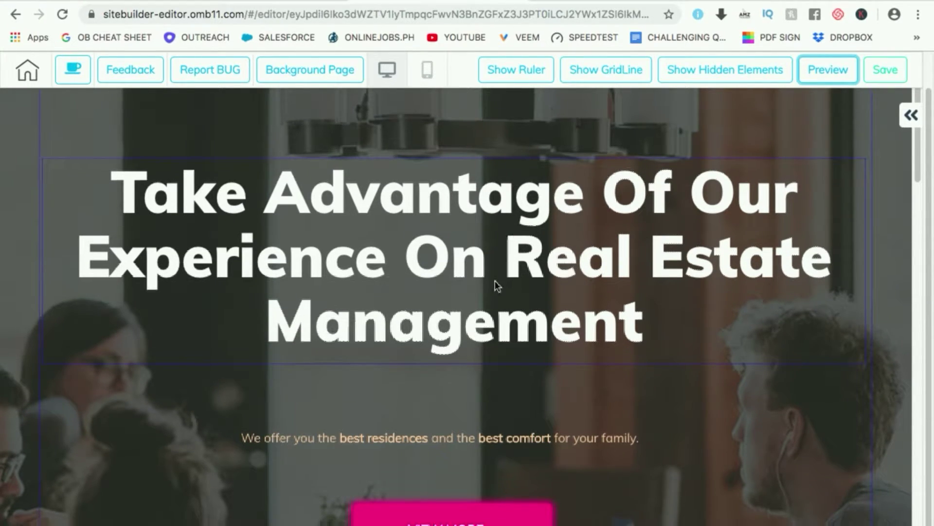
scroll(637, 143, down, 2)
click(828, 70)
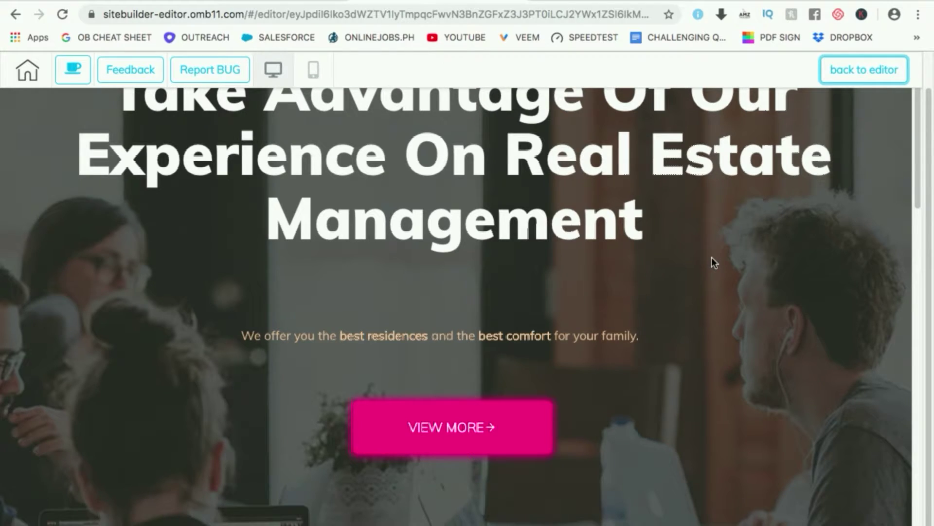
Step: Look through the previewed Home page from the header menu past the Services section to Meet Our Team, and return to the editor
scroll(705, 260, up, 2)
scroll(713, 258, up, 1)
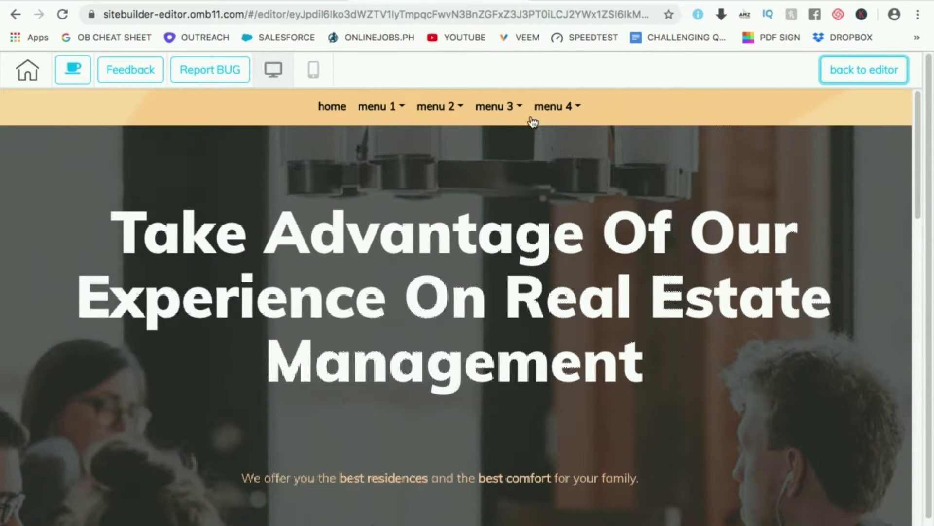
scroll(732, 294, down, 2)
scroll(738, 294, down, 2)
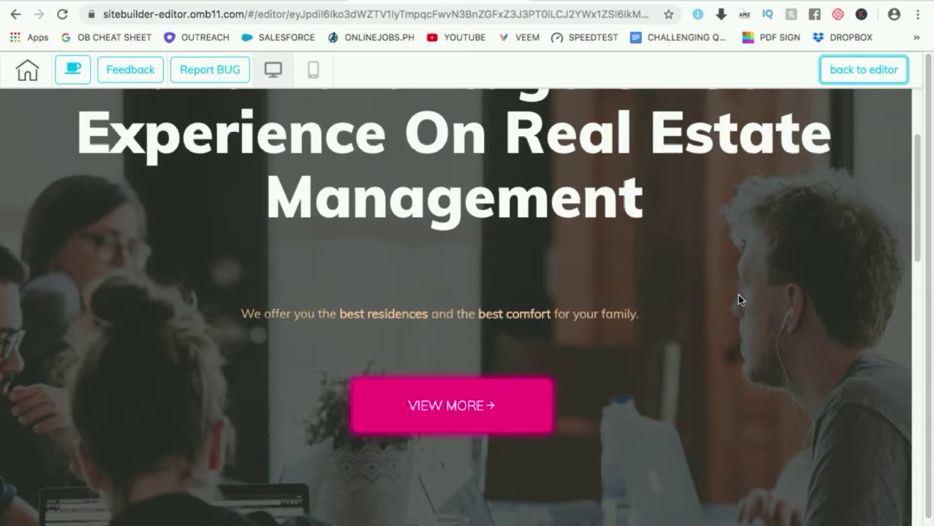
scroll(701, 301, down, 7)
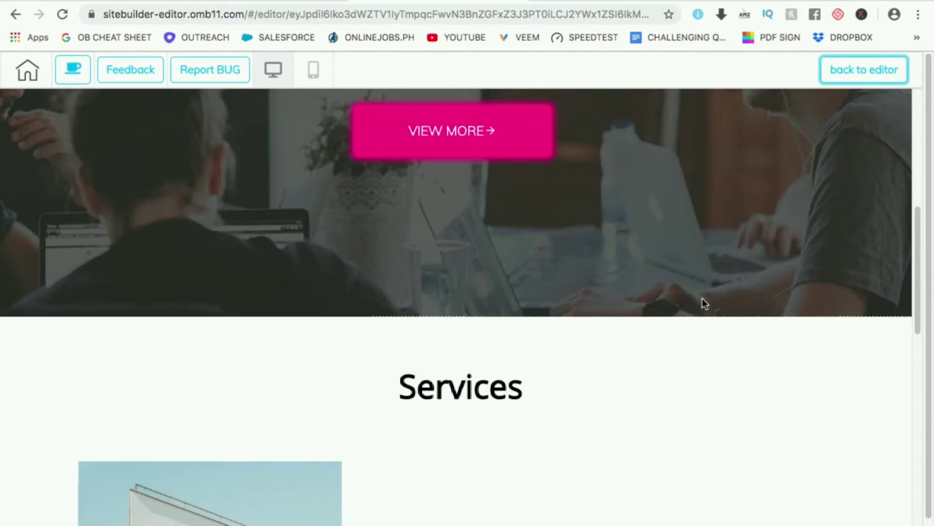
scroll(708, 297, up, 10)
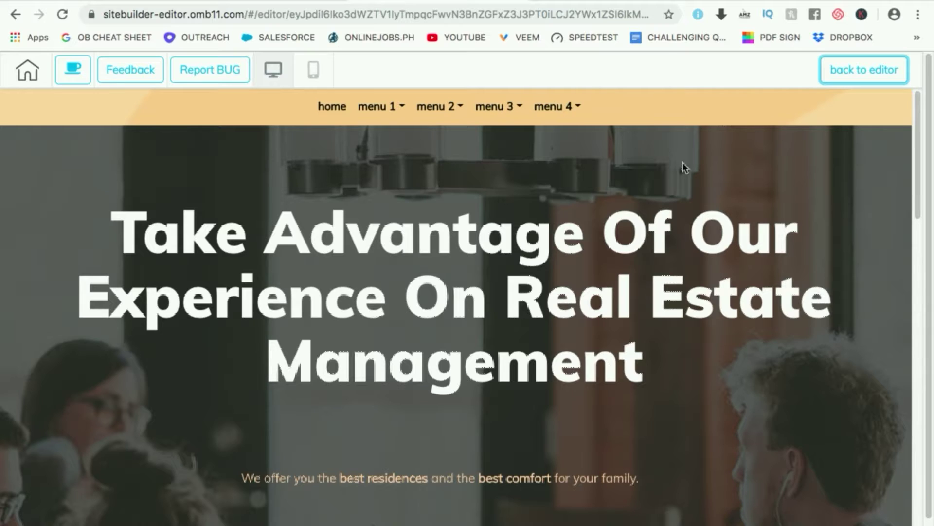
scroll(773, 261, down, 1)
scroll(774, 273, down, 5)
scroll(779, 270, down, 10)
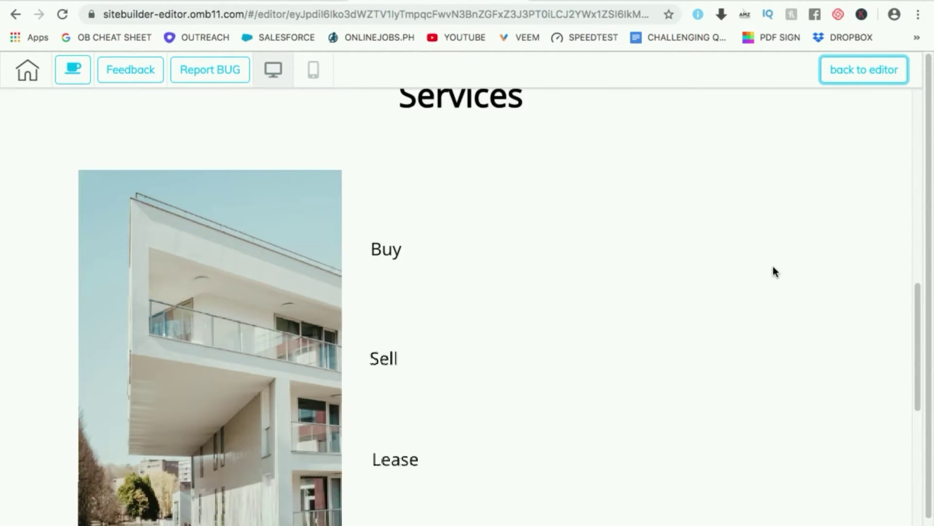
scroll(774, 269, down, 8)
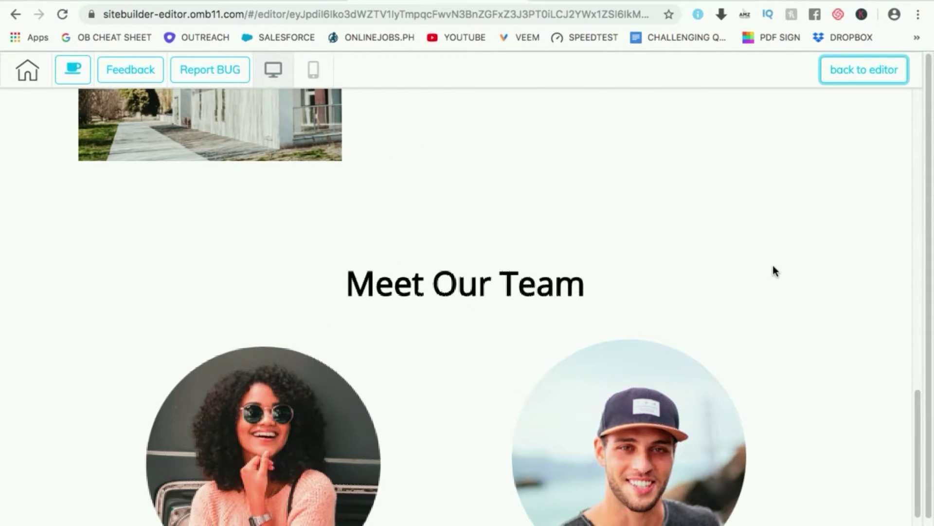
scroll(774, 269, down, 5)
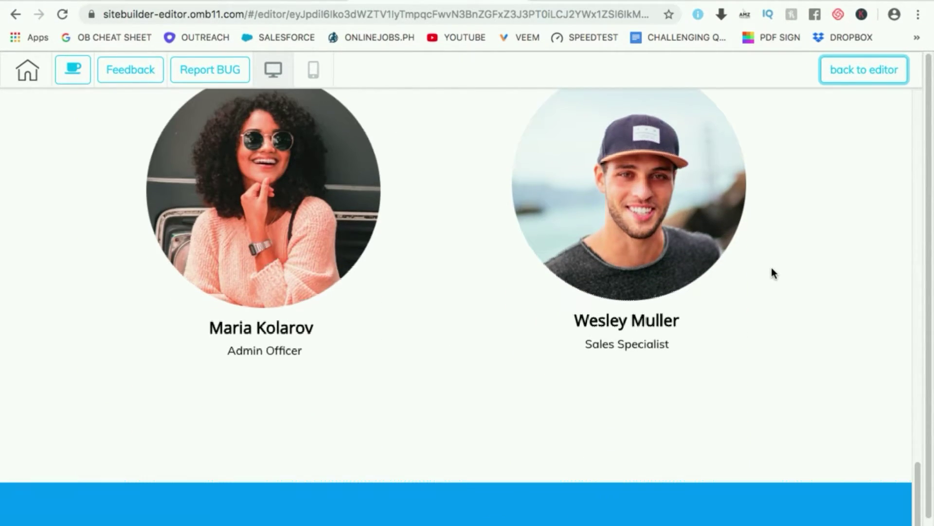
scroll(655, 288, up, 3)
scroll(662, 293, down, 3)
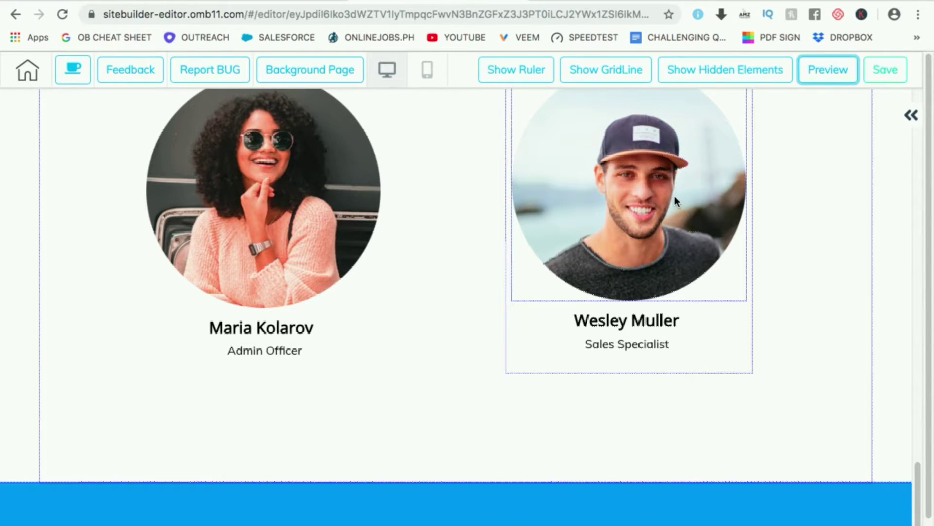
Step: Shift the Buy, Sell and Lease labels and the building photo rightward to center the Services section's content, and save the page
scroll(626, 195, up, 10)
drag(387, 217, 554, 195)
drag(490, 310, 557, 300)
drag(388, 411, 566, 400)
drag(266, 324, 393, 313)
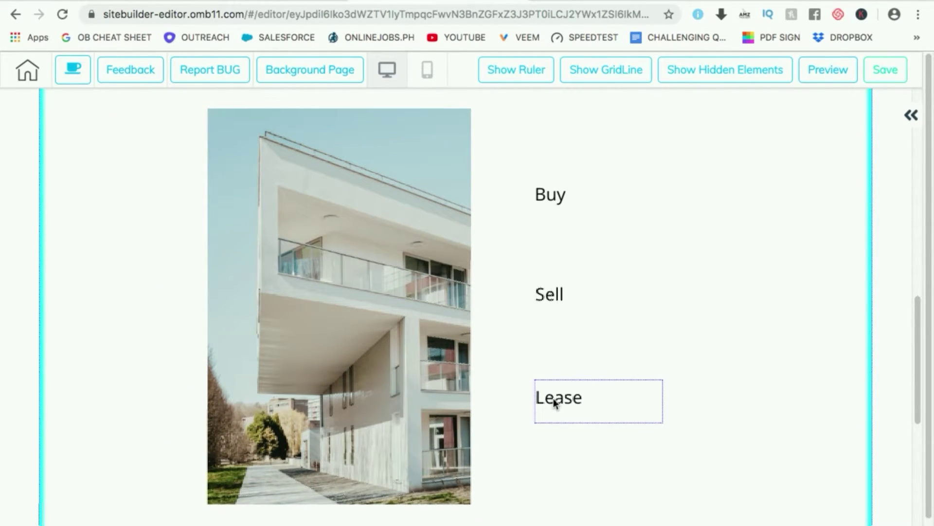
click(890, 79)
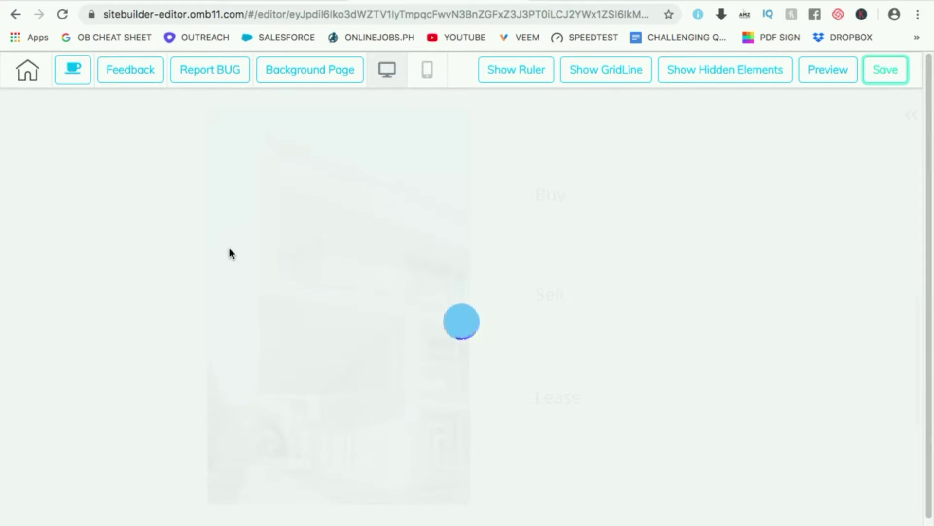
click(547, 370)
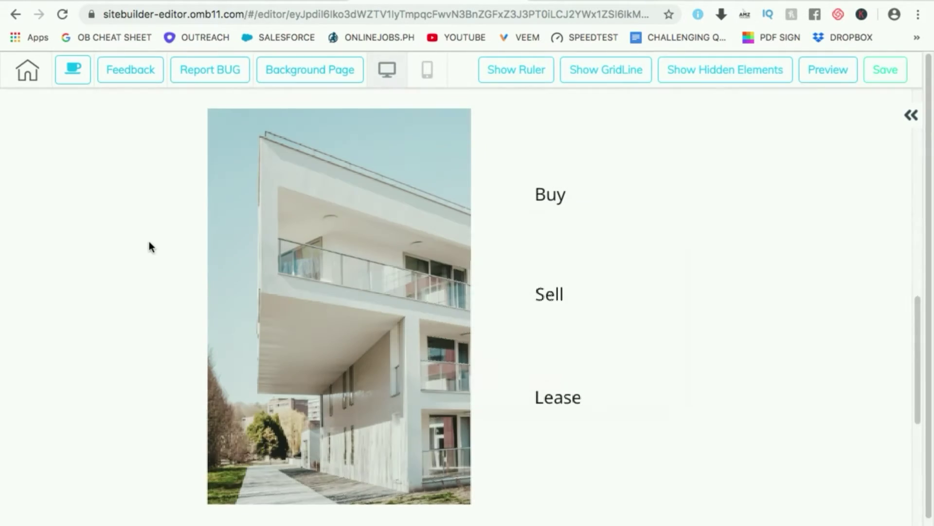
scroll(130, 212, up, 5)
scroll(125, 207, up, 8)
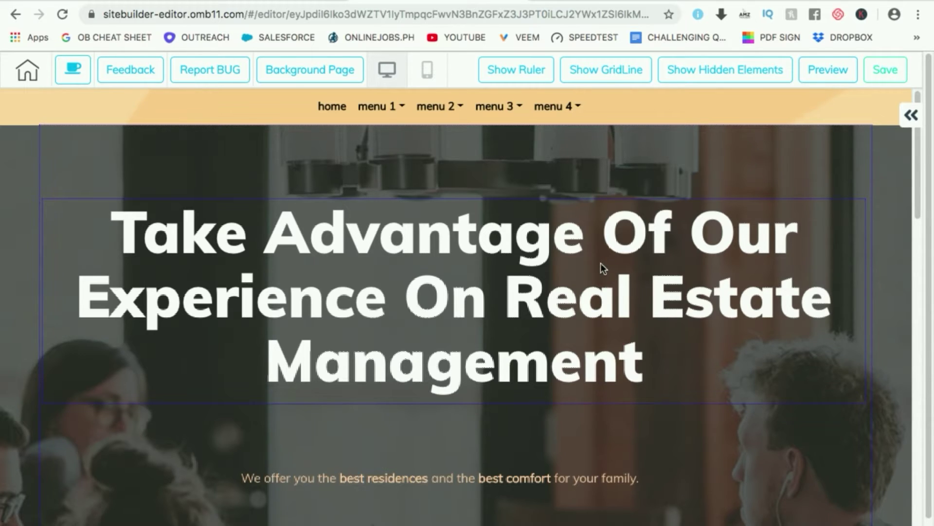
scroll(606, 265, down, 3)
scroll(603, 255, down, 12)
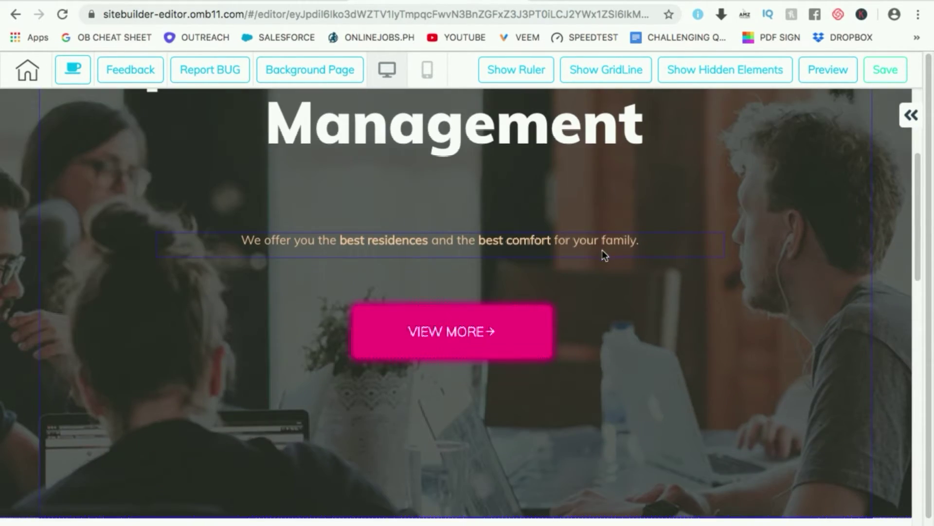